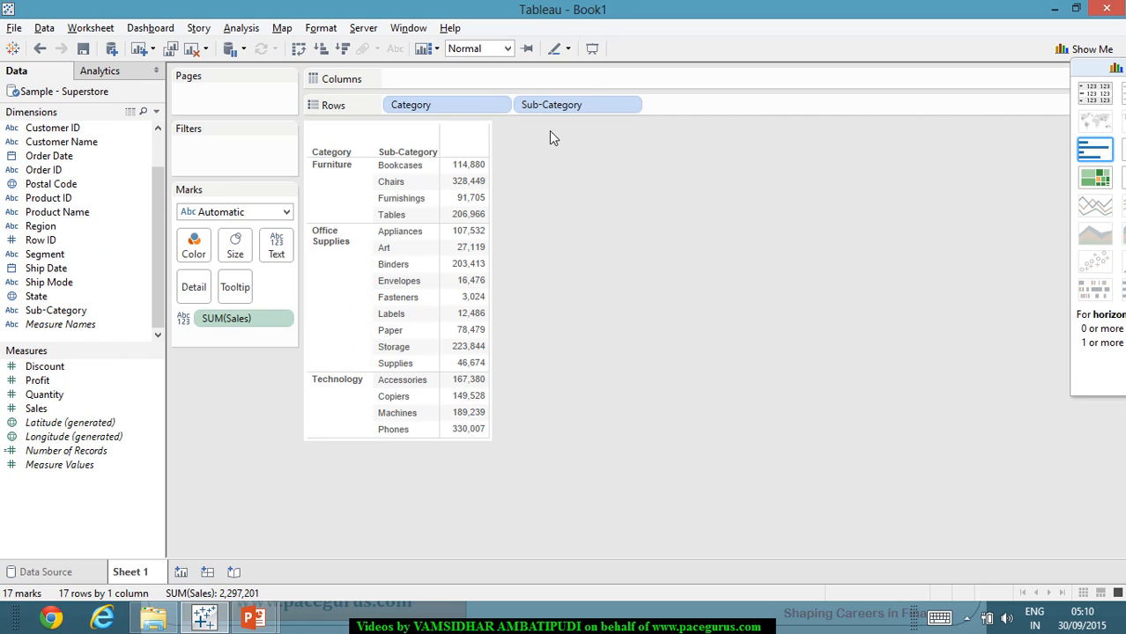
Remove Category and Sub-Category from the rows and place Sales on the columns.
{"action": "left_click_drag", "start_coordinate": [564, 106], "coordinate": [70, 274]}
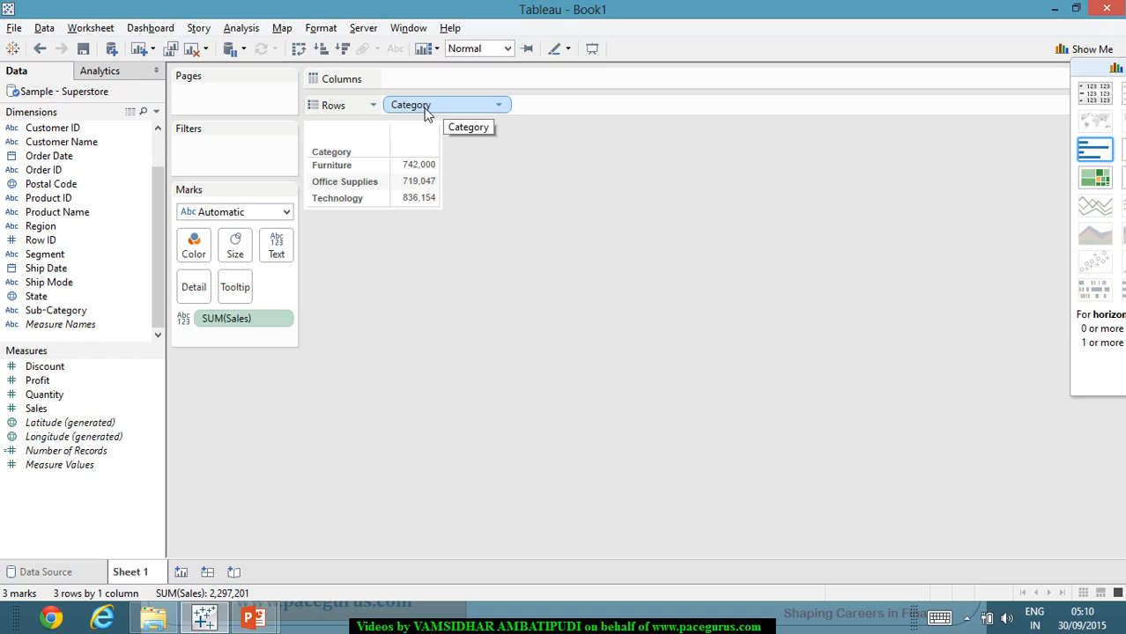
{"action": "left_click_drag", "start_coordinate": [75, 410], "coordinate": [76, 254]}
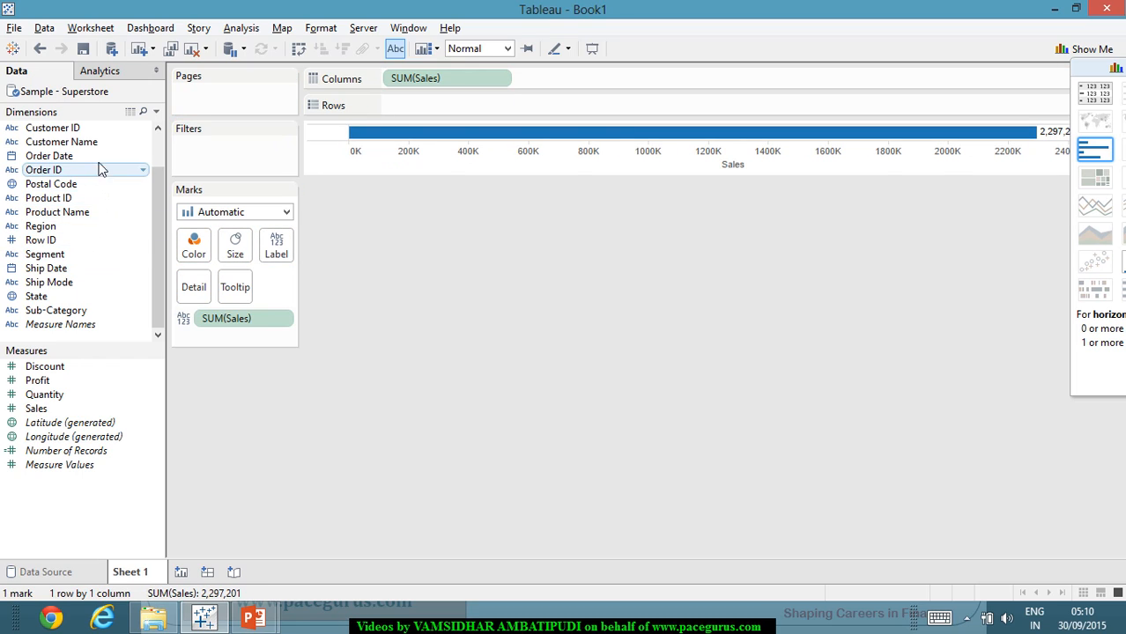
Add Order Date by year and arrange the view with Order Date on the columns and Sales on the rows.
{"action": "left_click_drag", "start_coordinate": [97, 157], "coordinate": [453, 117]}
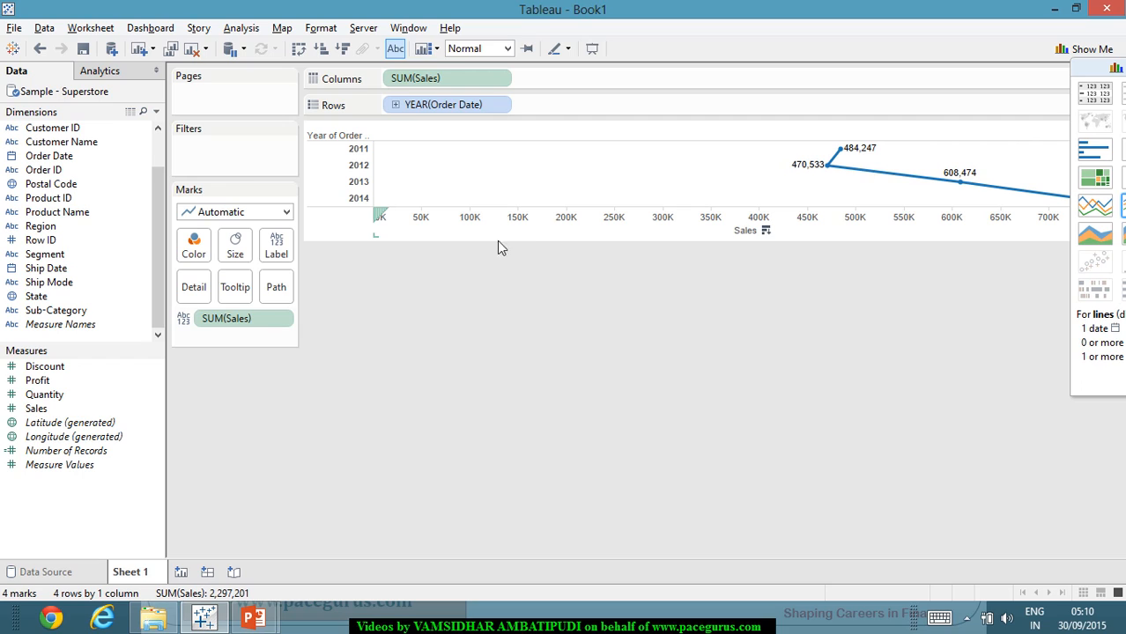
{"action": "left_click_drag", "start_coordinate": [437, 79], "coordinate": [586, 103]}
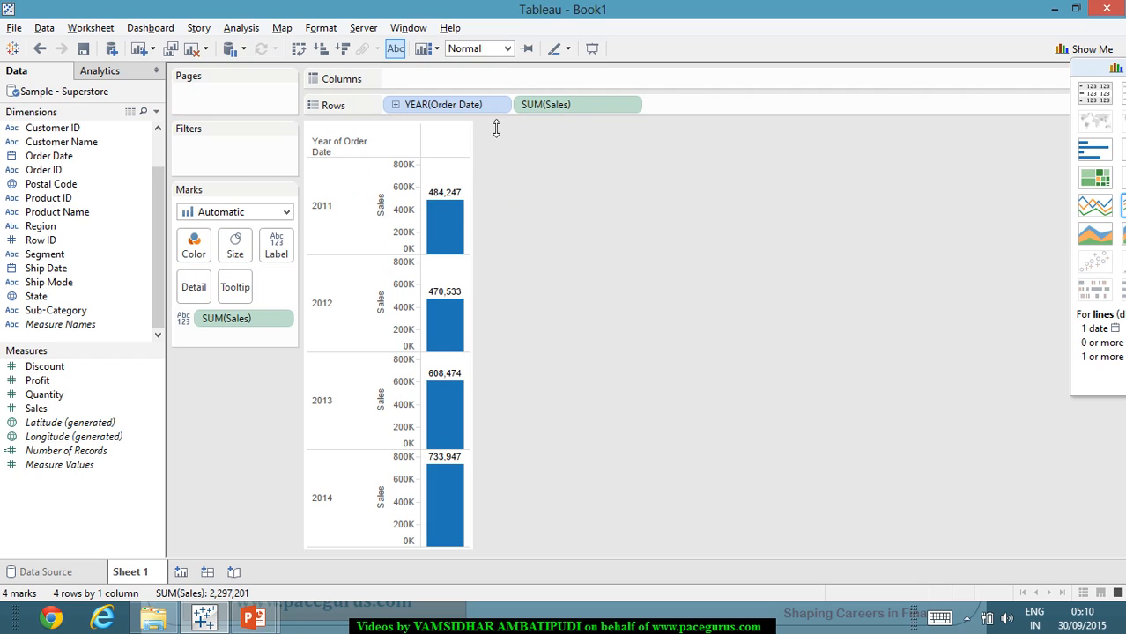
{"action": "left_click_drag", "start_coordinate": [443, 105], "coordinate": [467, 79]}
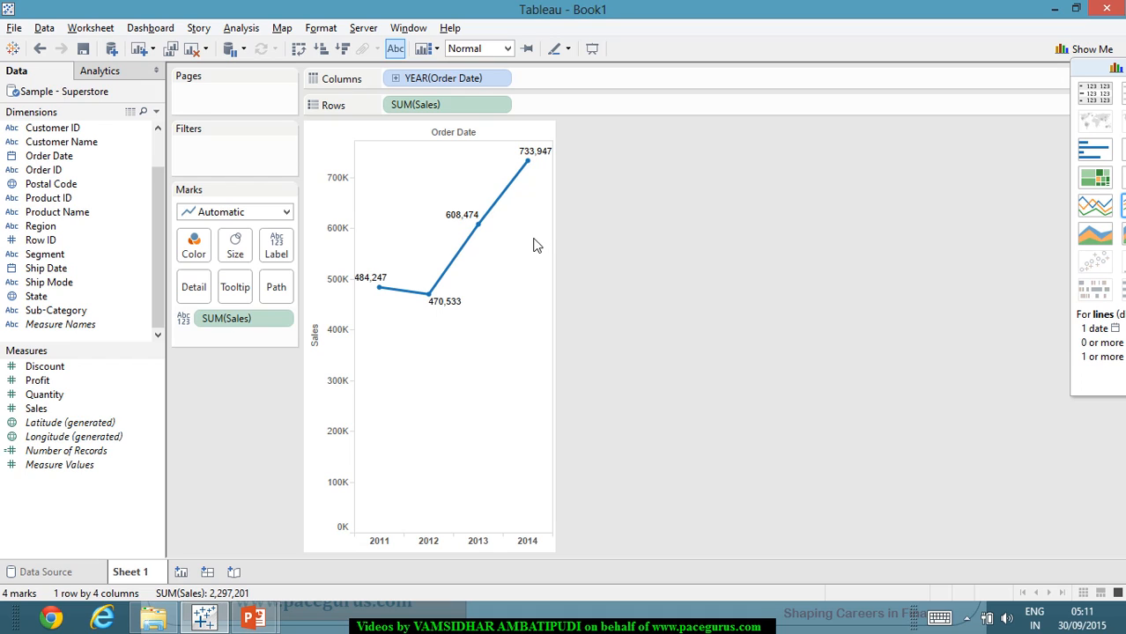
Change Order Date on the columns to the continuous Quarter level that combines quarter and year.
{"action": "left_click", "coordinate": [396, 78]}
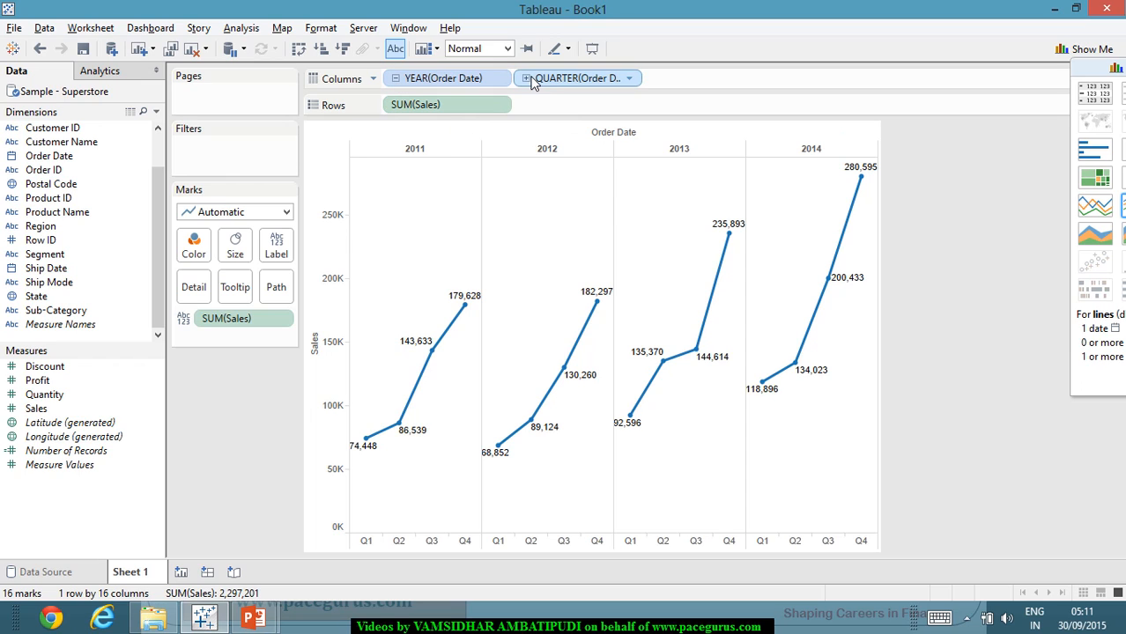
{"action": "left_click_drag", "start_coordinate": [529, 81], "coordinate": [75, 182]}
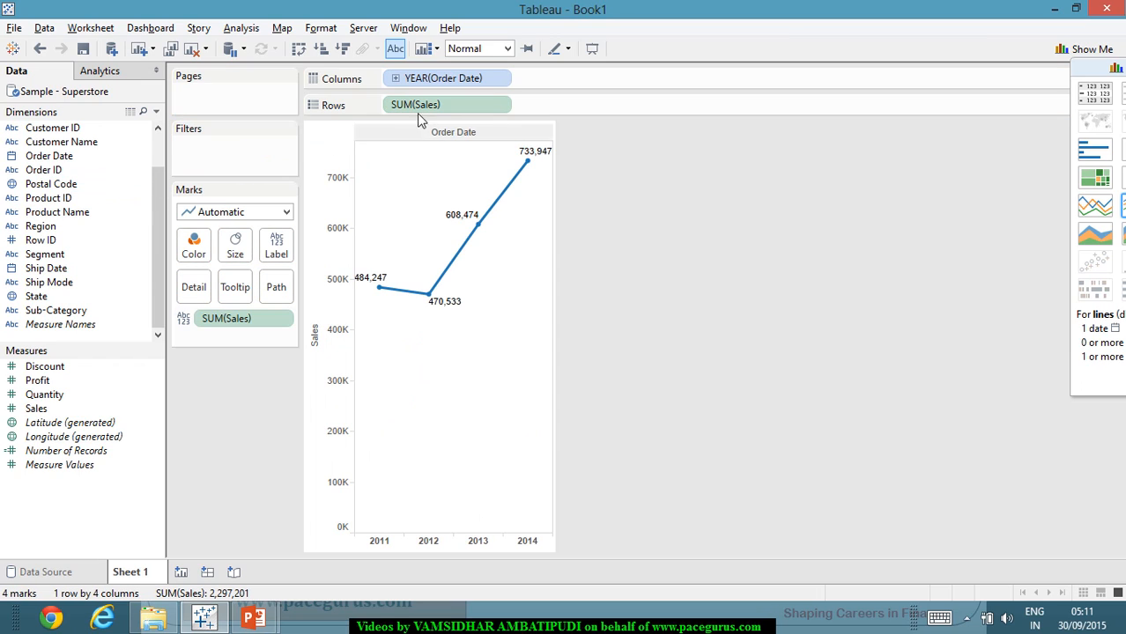
{"action": "right_click", "coordinate": [460, 77]}
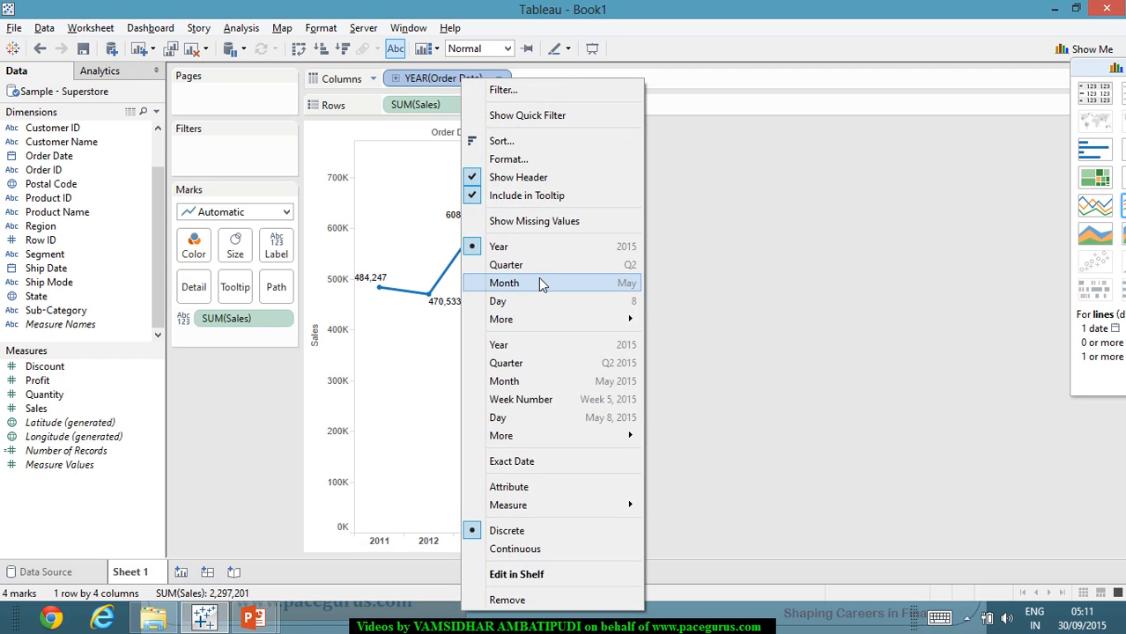
{"action": "left_click", "coordinate": [560, 364]}
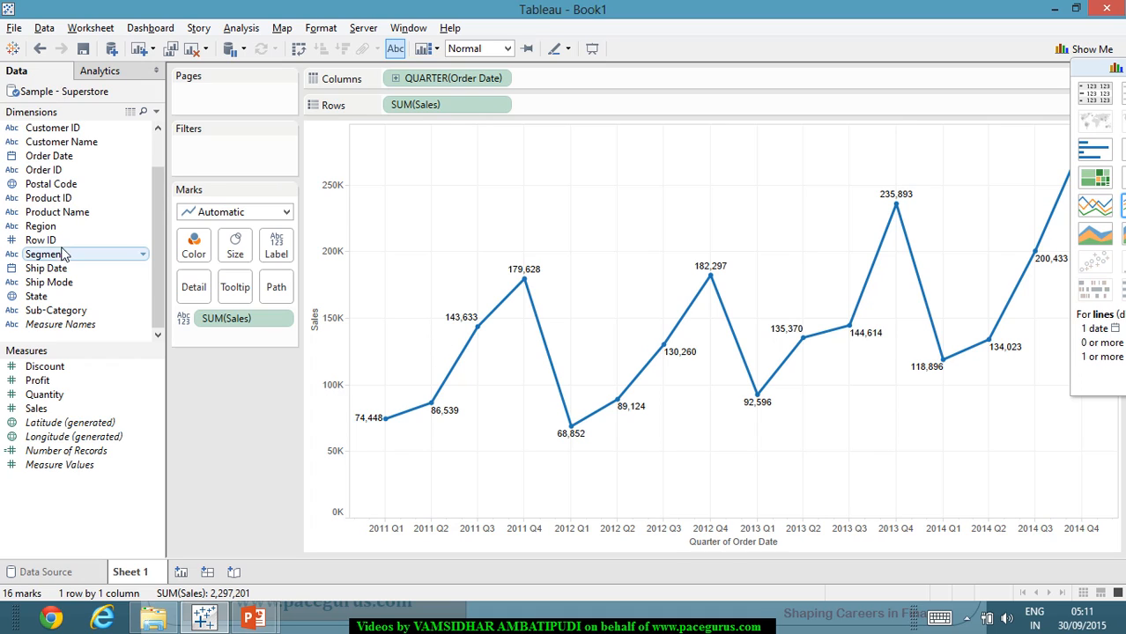
Filter the sales line chart by Category so that it includes only Office Supplies.
{"action": "scroll", "coordinate": [159, 240], "scroll_direction": "up", "scroll_amount": 2}
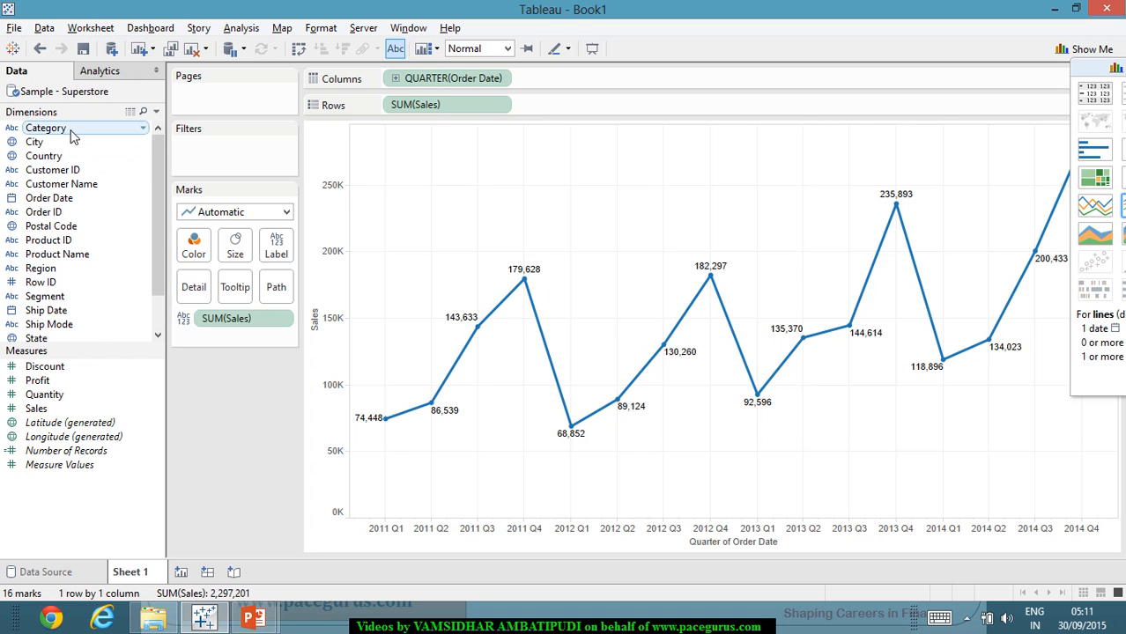
{"action": "mouse_move", "coordinate": [49, 129]}
{"action": "left_mouse_down"}
{"action": "mouse_move", "coordinate": [213, 138]}
{"action": "mouse_move", "coordinate": [234, 152]}
{"action": "left_mouse_up"}
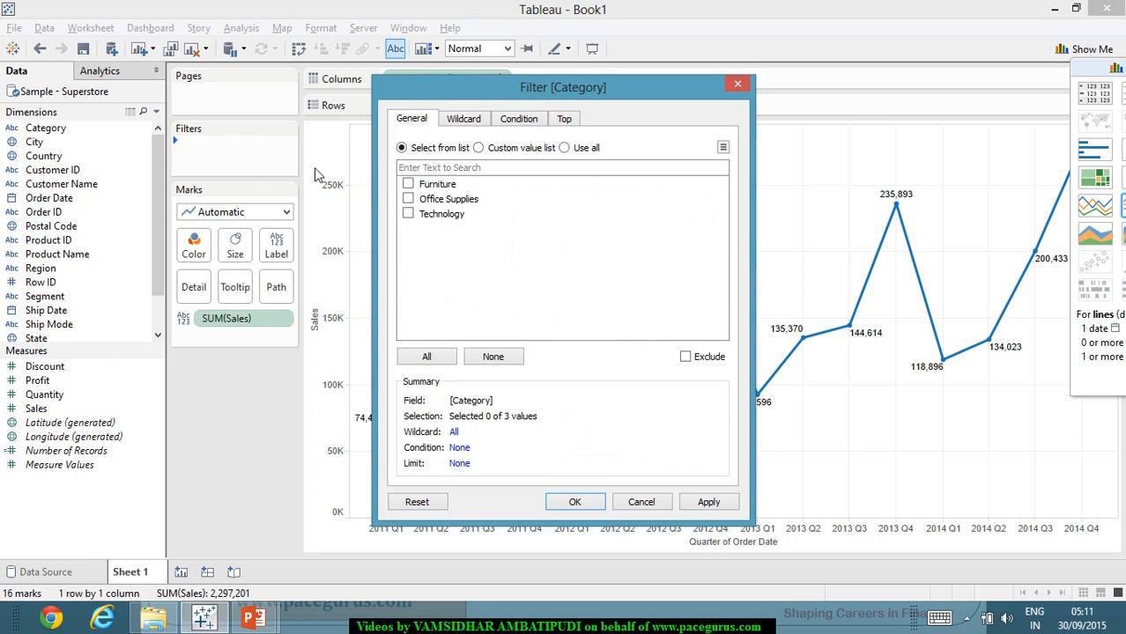
{"action": "left_click", "coordinate": [408, 198]}
{"action": "left_click", "coordinate": [709, 502]}
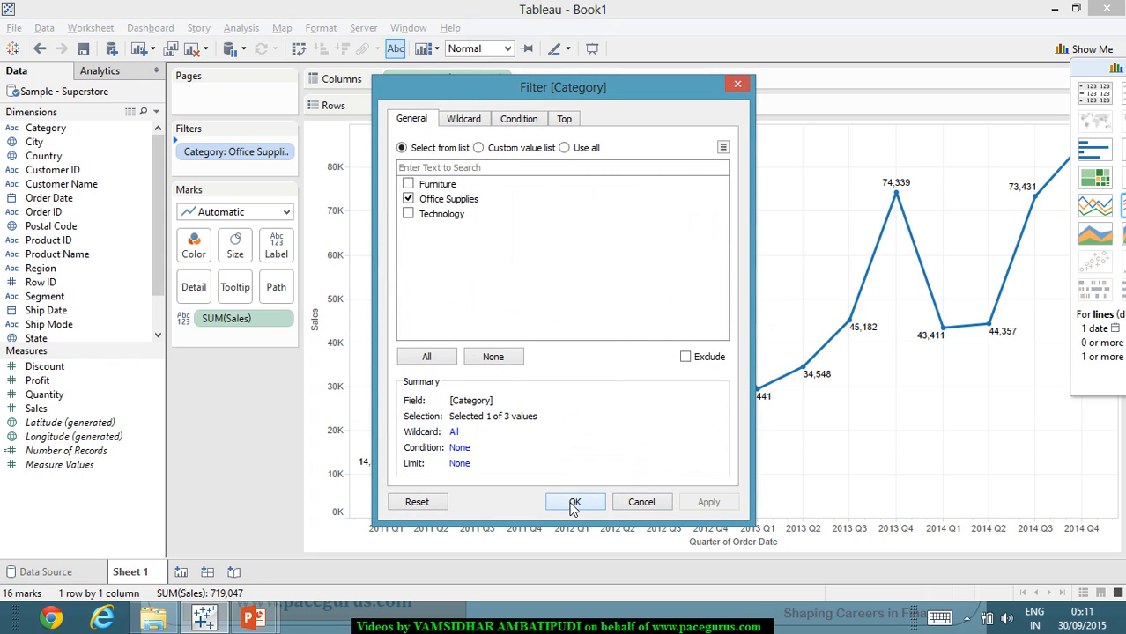
{"action": "left_click", "coordinate": [568, 507]}
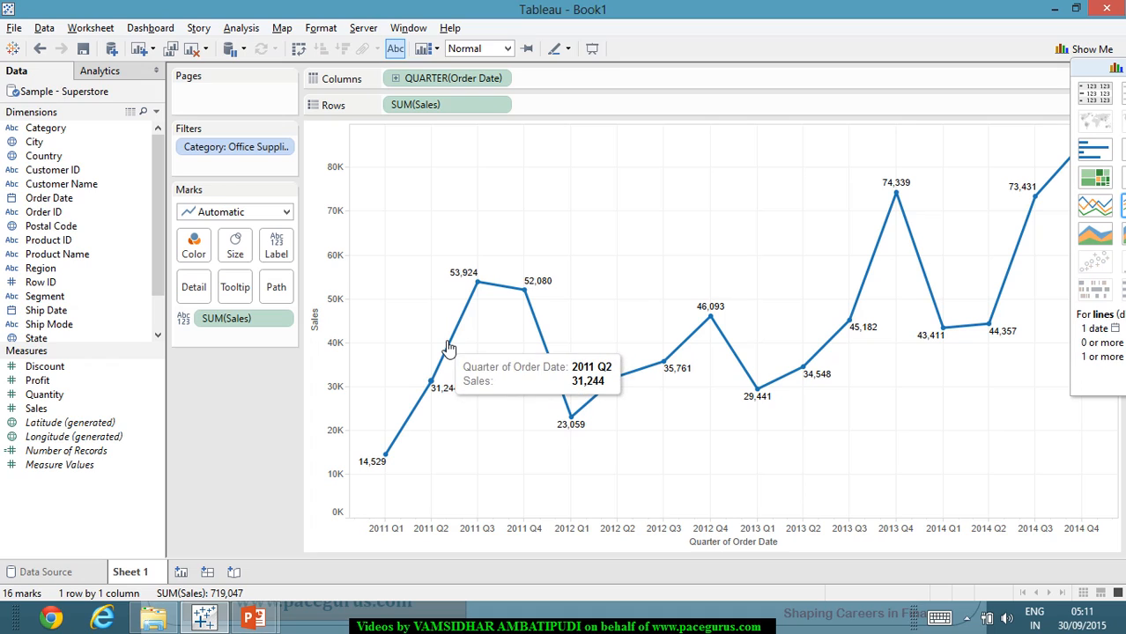
Examine the label settings for the marks in the sales chart.
{"action": "left_click", "coordinate": [276, 249]}
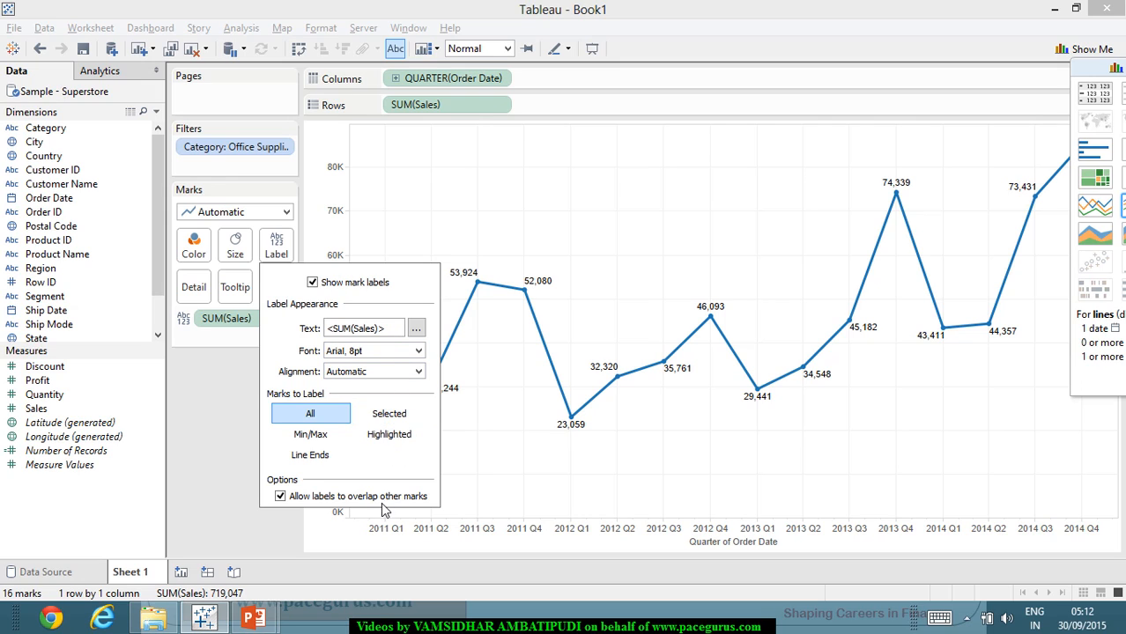
{"action": "left_click", "coordinate": [563, 210]}
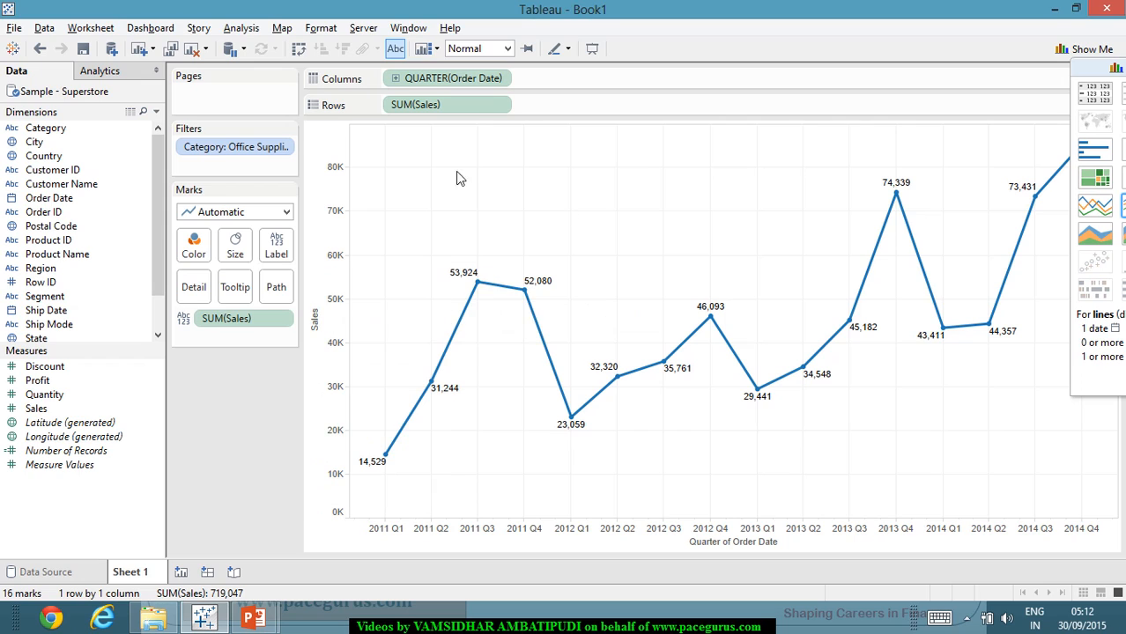
Show the worksheet title above the sales chart.
{"action": "double_click", "coordinate": [358, 134]}
{"action": "left_click", "coordinate": [91, 28]}
{"action": "left_click", "coordinate": [157, 185]}
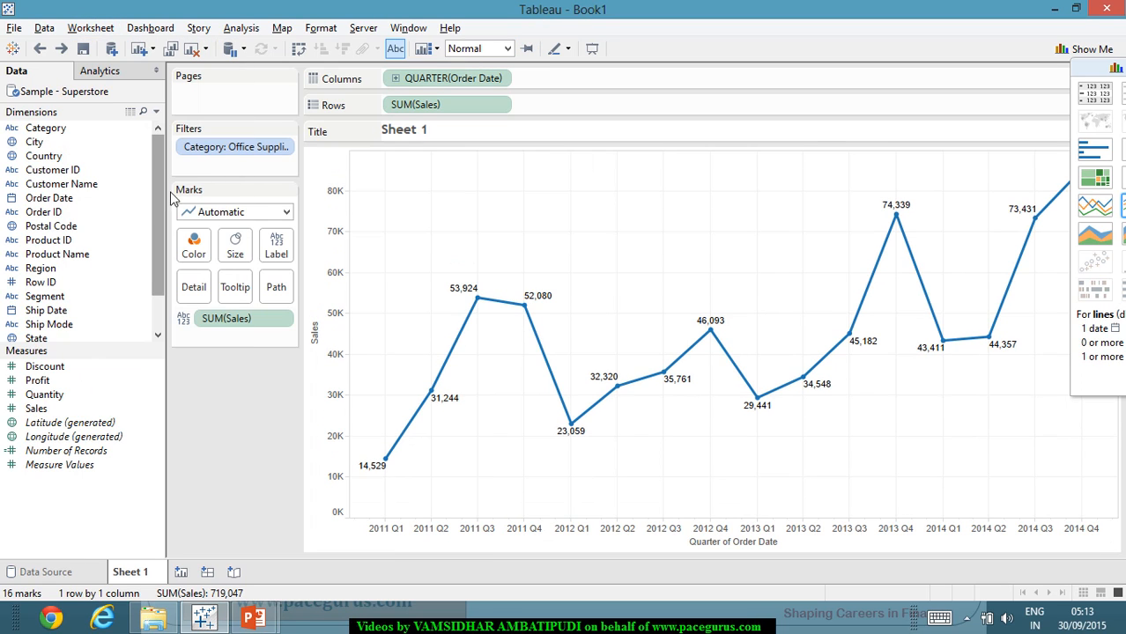
Open and dismiss the title editor, and toggle the worksheet title off and on again.
{"action": "double_click", "coordinate": [424, 133]}
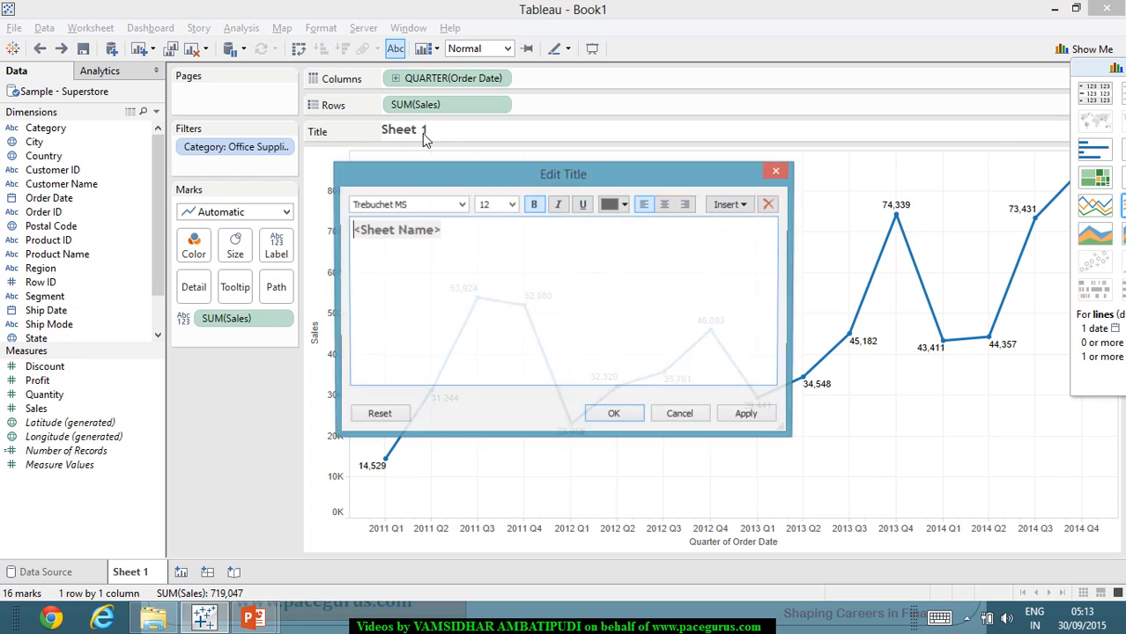
{"action": "left_click", "coordinate": [777, 171]}
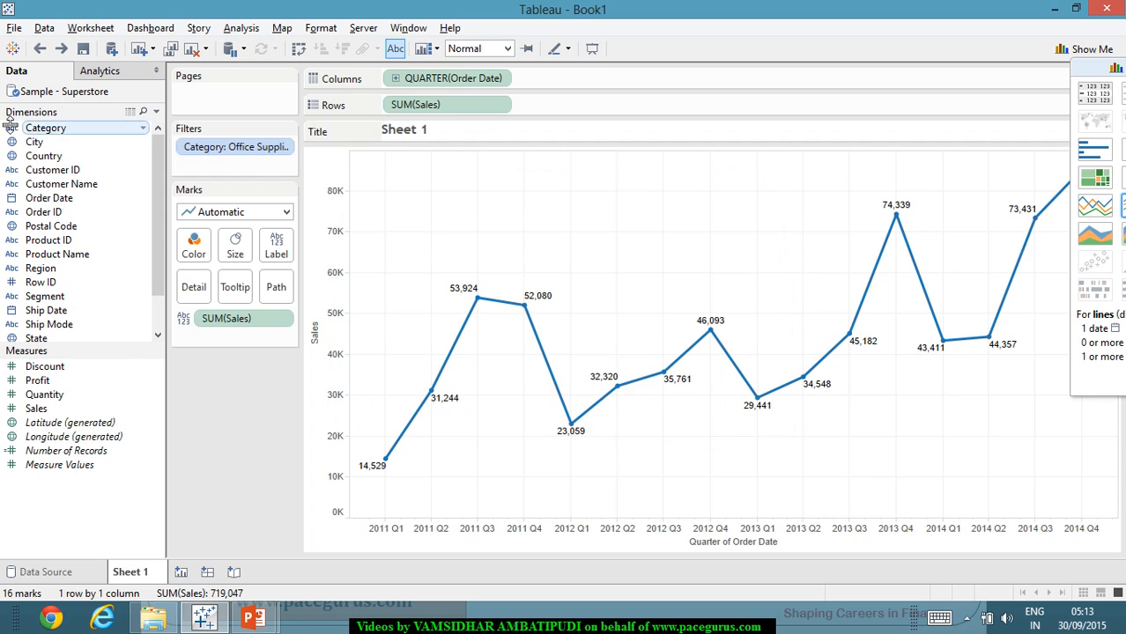
{"action": "left_click", "coordinate": [89, 30]}
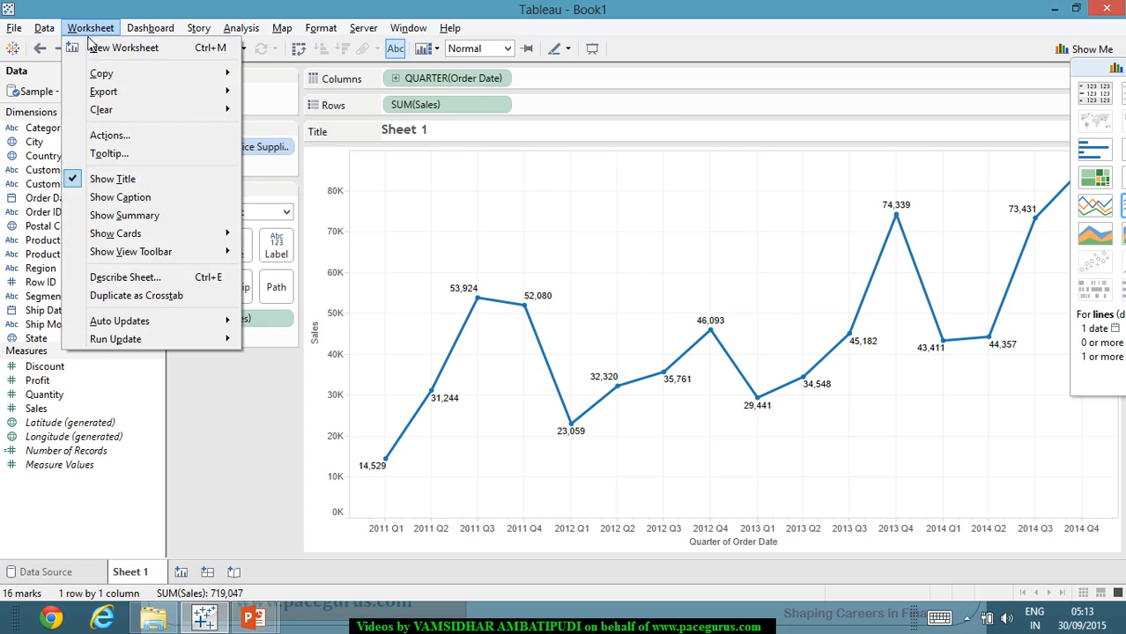
{"action": "left_click", "coordinate": [155, 187]}
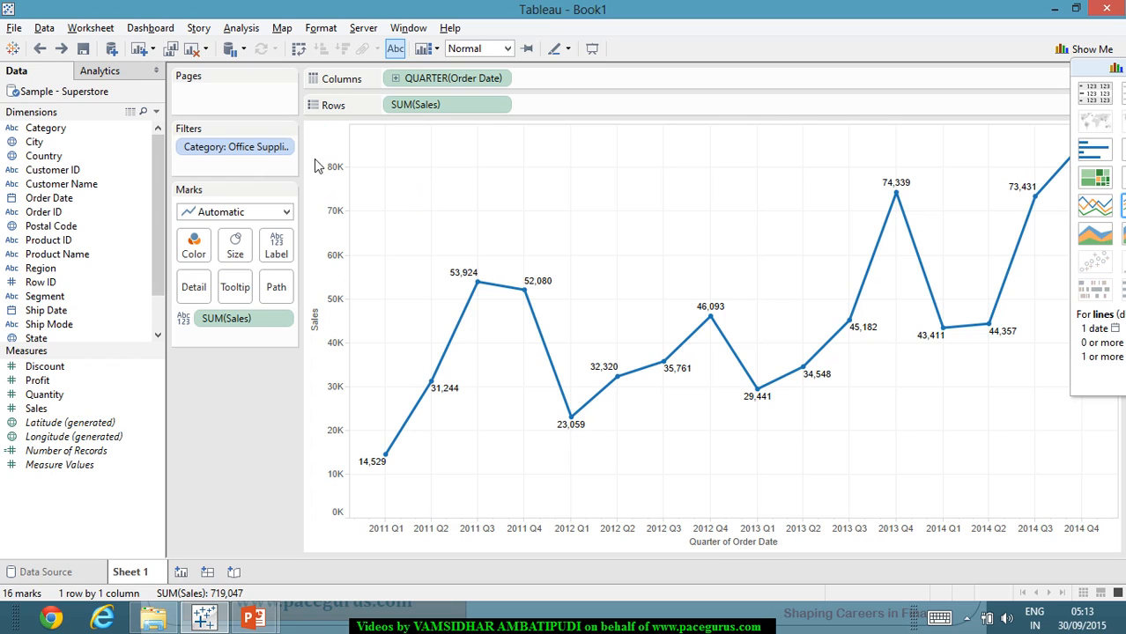
{"action": "left_click", "coordinate": [92, 31]}
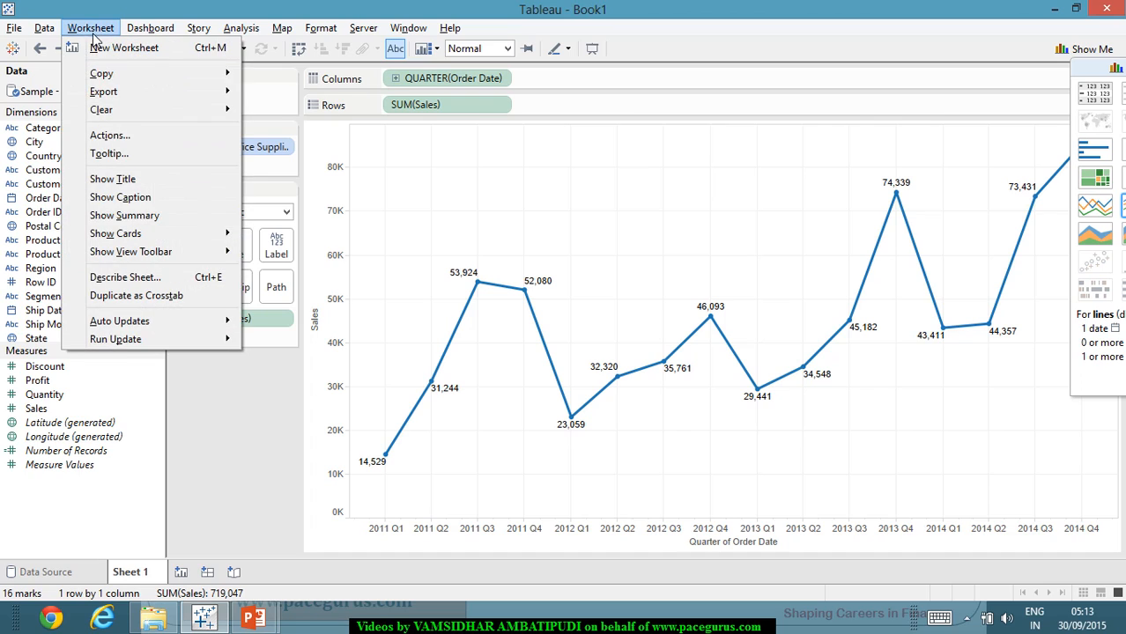
{"action": "left_click", "coordinate": [198, 186]}
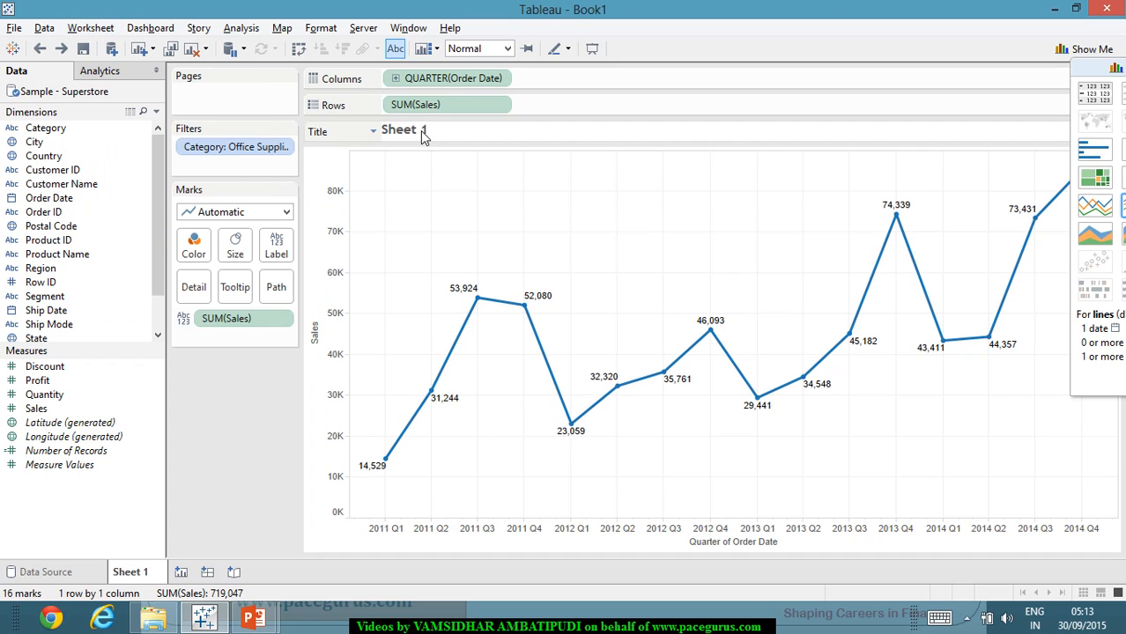
Replace the sheet-name placeholder in the worksheet title with "Sales Trends".
{"action": "left_click", "coordinate": [371, 131]}
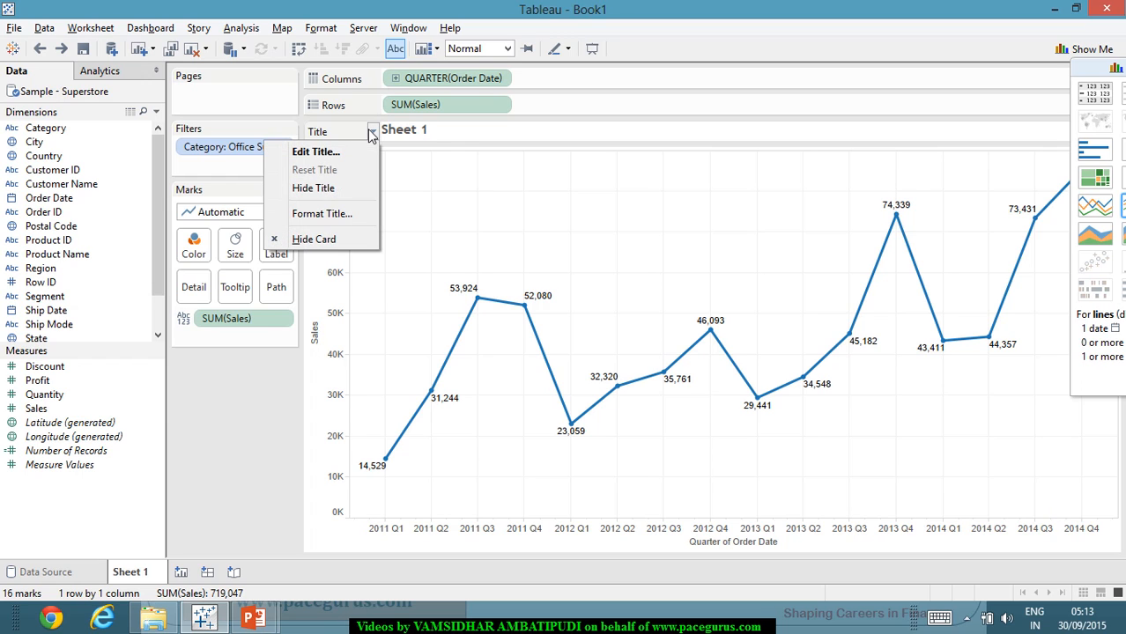
{"action": "left_click", "coordinate": [368, 151]}
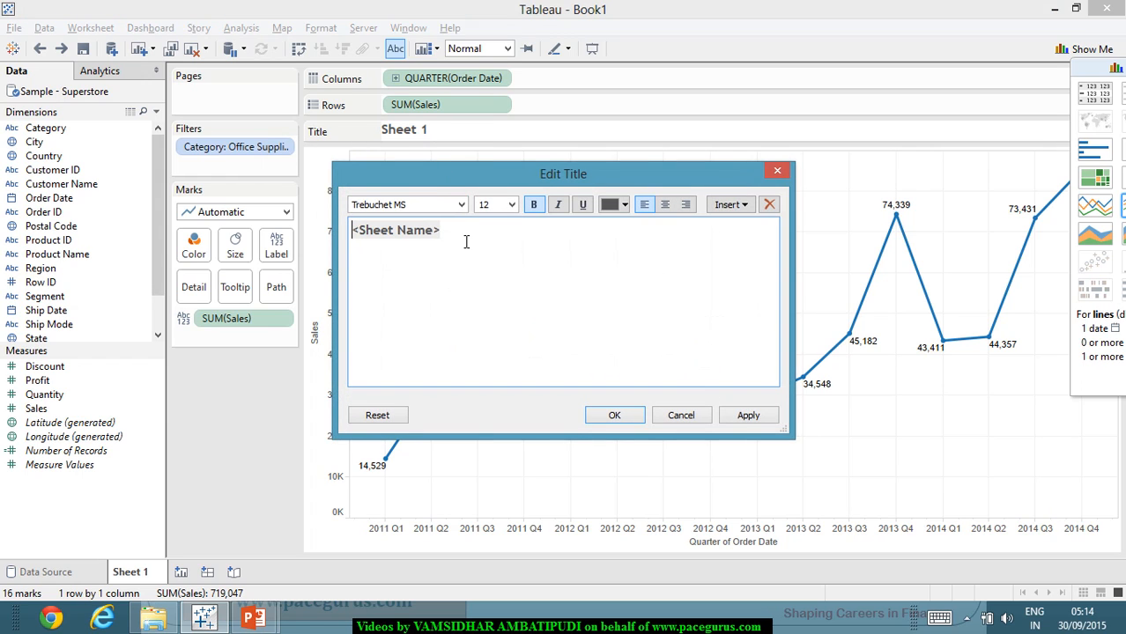
{"action": "left_click_drag", "start_coordinate": [440, 231], "coordinate": [351, 231]}
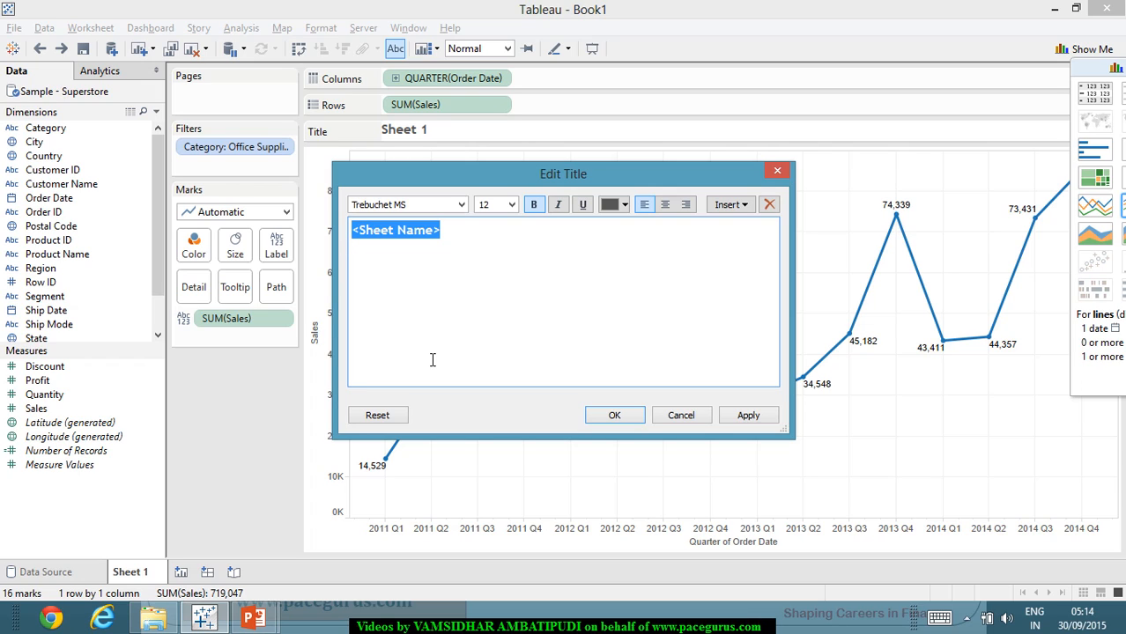
{"action": "type", "text": "Sales"}
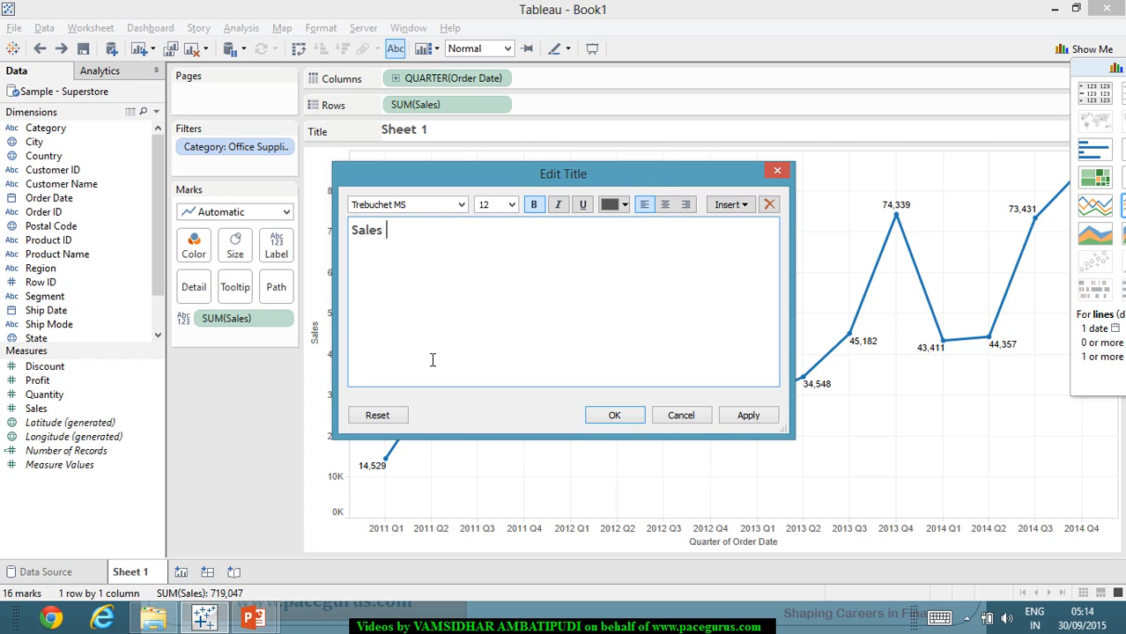
{"action": "type", "text": " Trends"}
{"action": "left_click", "coordinate": [738, 415]}
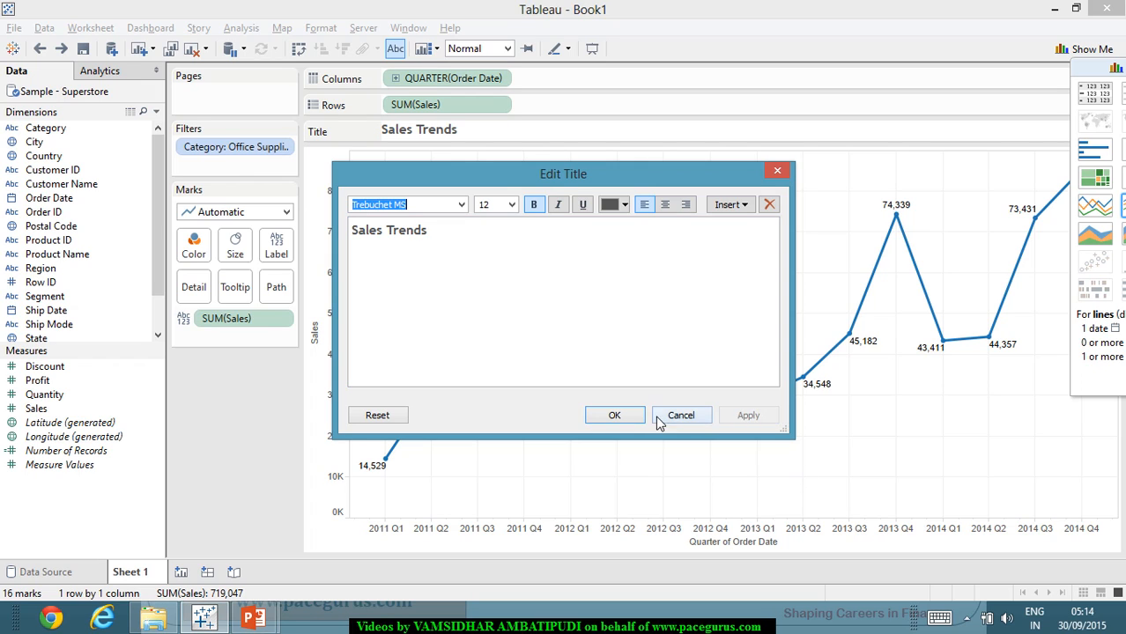
{"action": "left_click", "coordinate": [615, 416]}
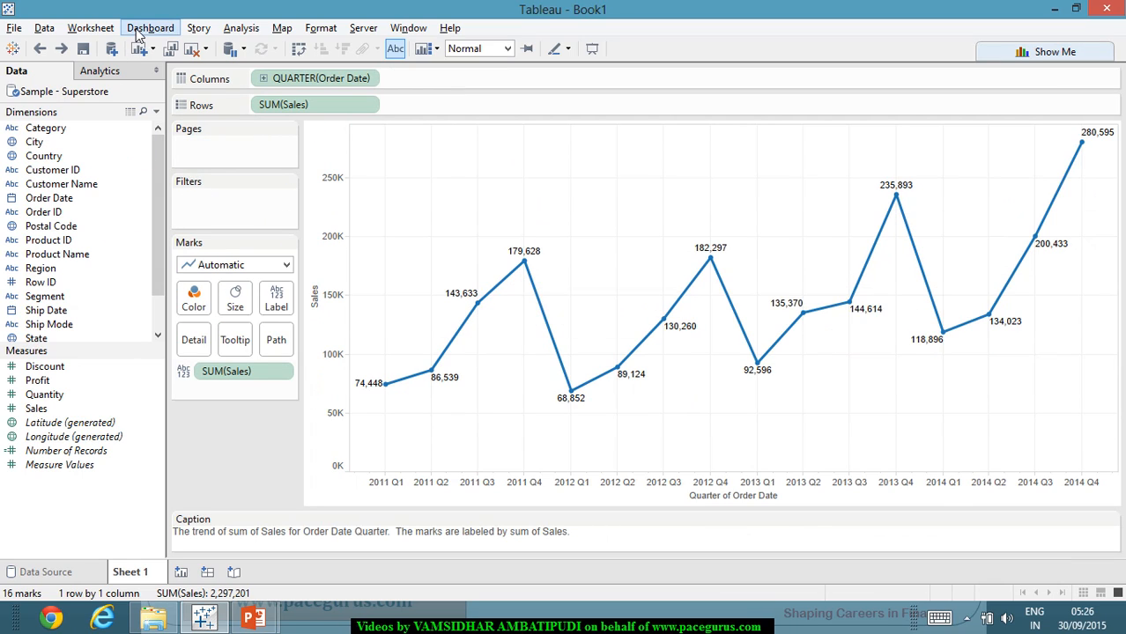
Show the title on the unfiltered sales worksheet and set its text to "Sales Trends".
{"action": "left_click", "coordinate": [88, 28]}
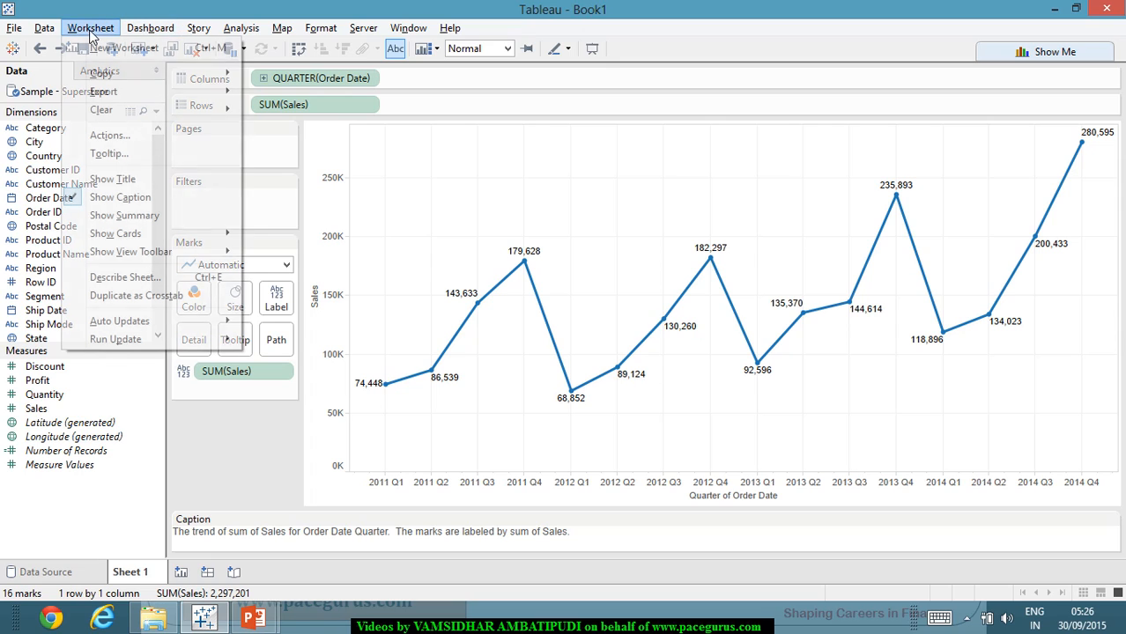
{"action": "left_click", "coordinate": [145, 180]}
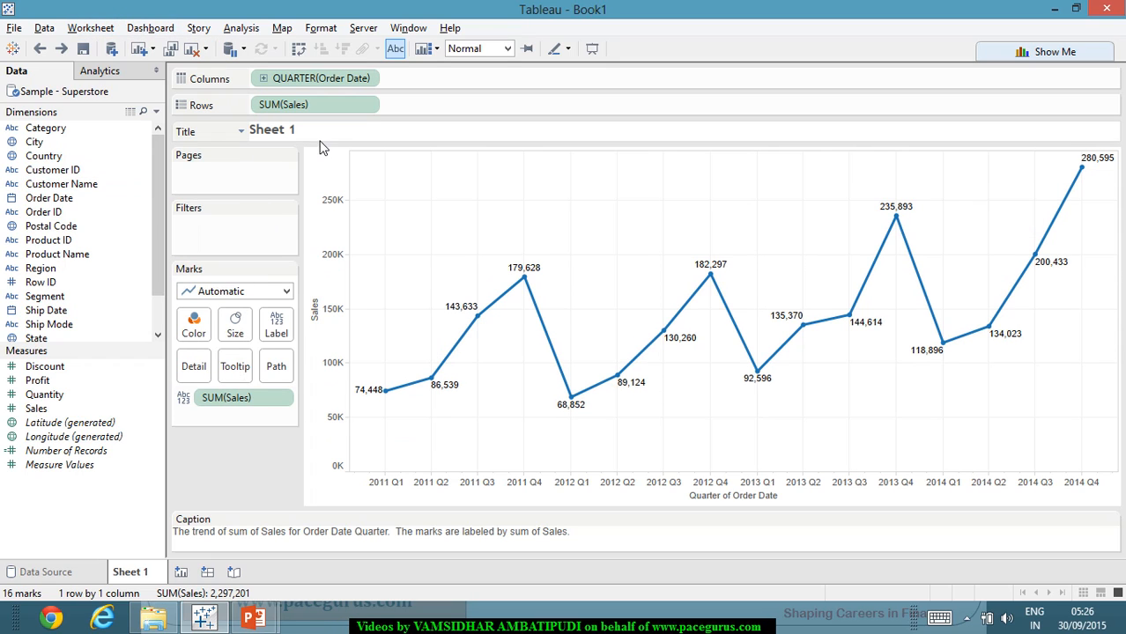
{"action": "left_click", "coordinate": [241, 131]}
{"action": "left_click", "coordinate": [231, 159]}
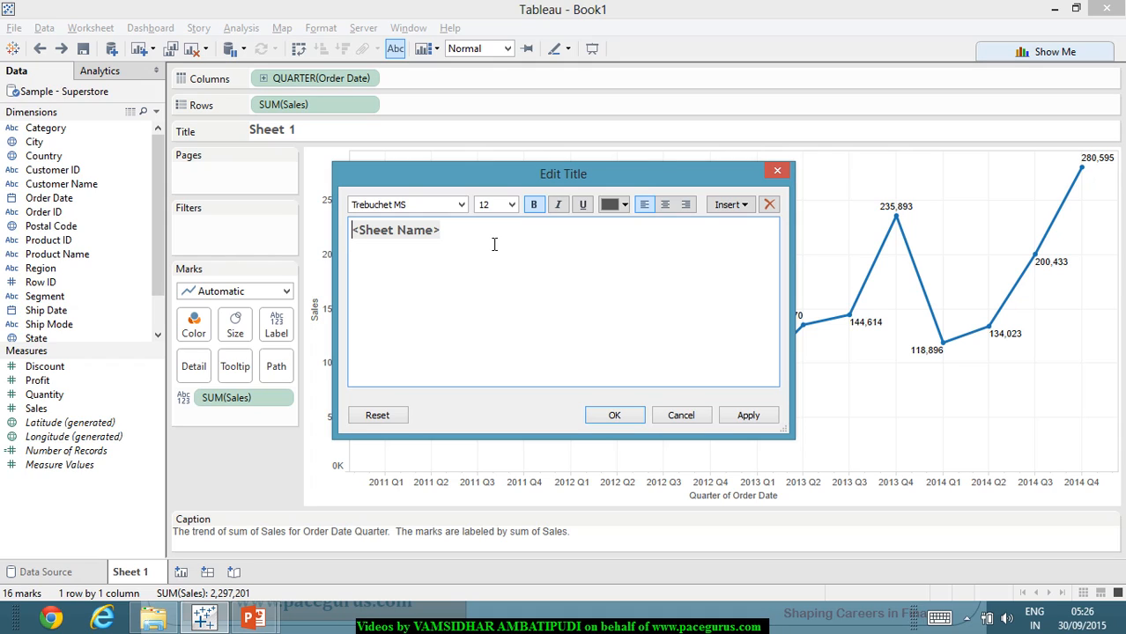
{"action": "left_click_drag", "start_coordinate": [492, 244], "coordinate": [357, 231]}
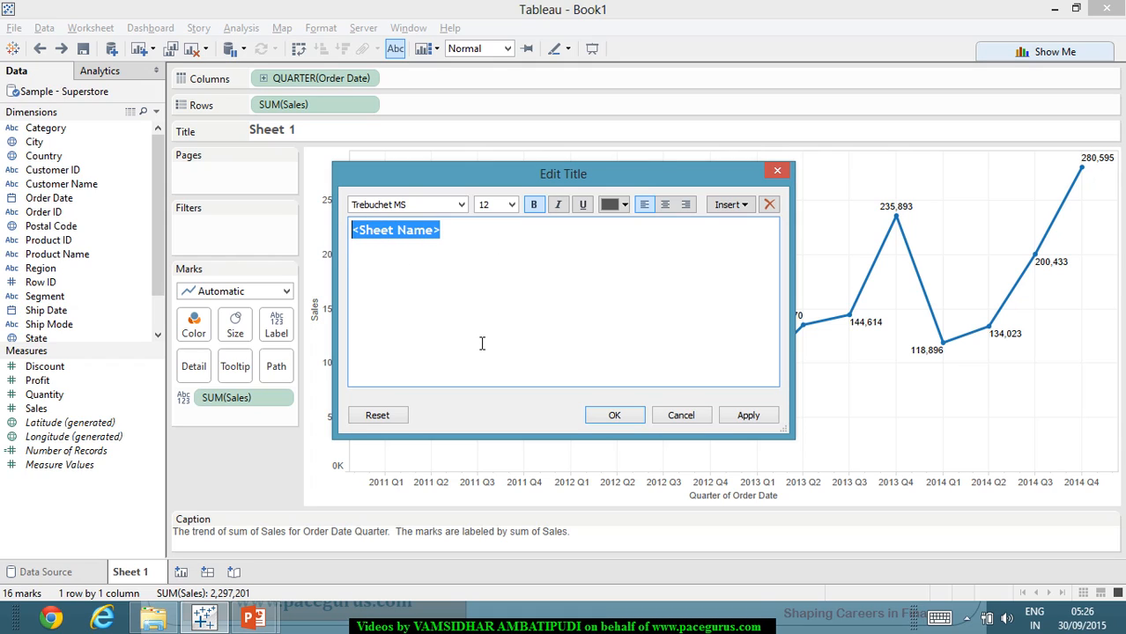
{"action": "type", "text": "Sa"}
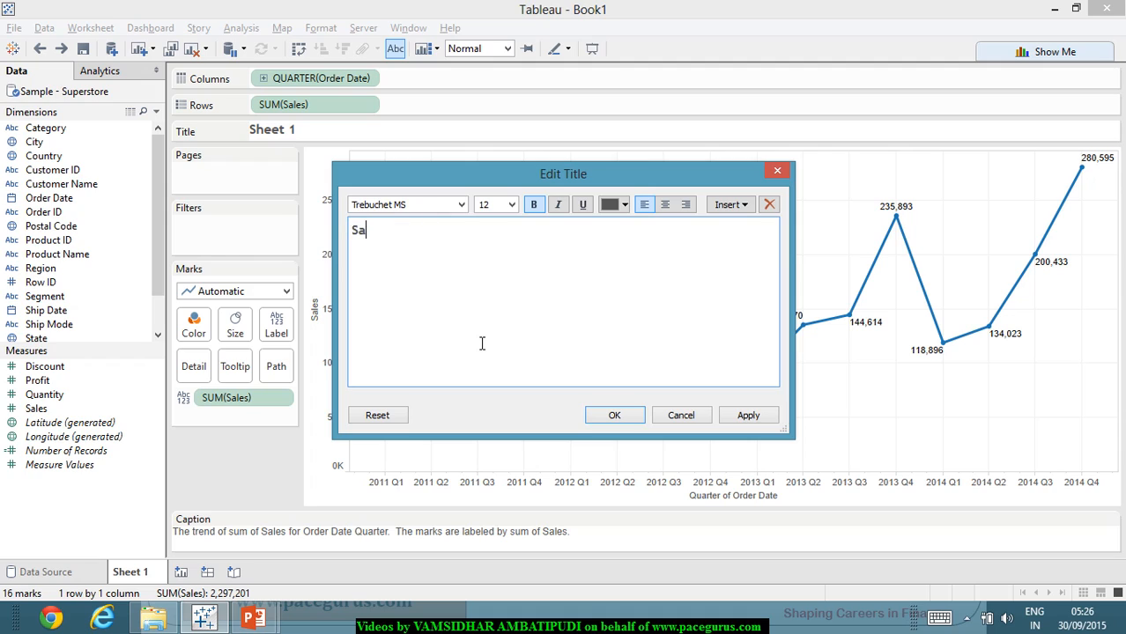
{"action": "type", "text": "les Trends"}
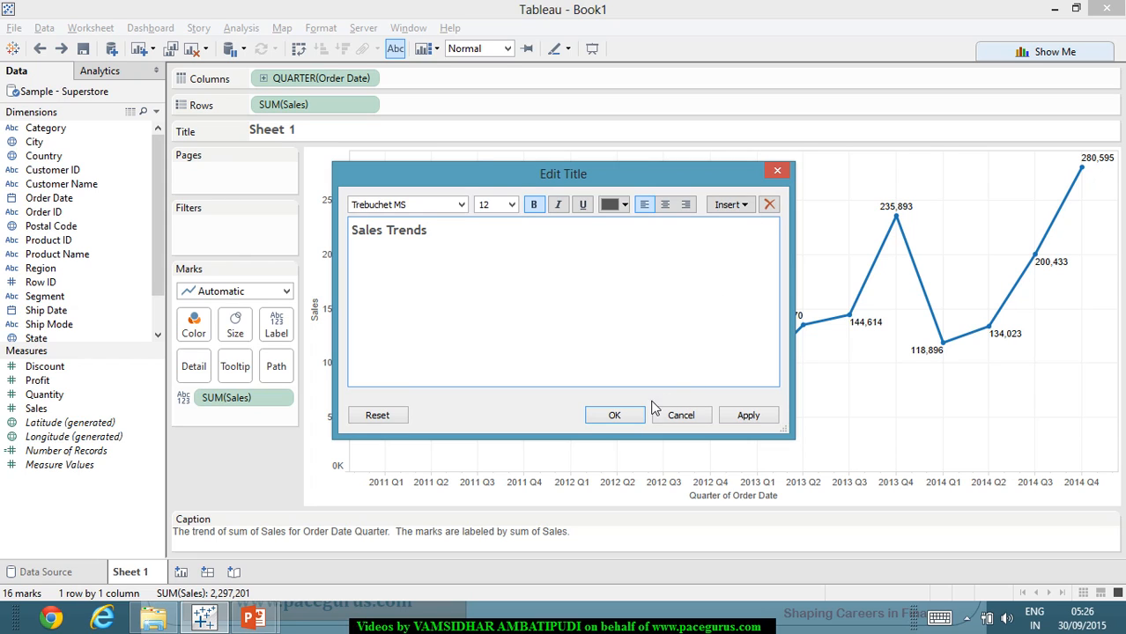
{"action": "left_click", "coordinate": [749, 419]}
{"action": "left_click", "coordinate": [614, 417]}
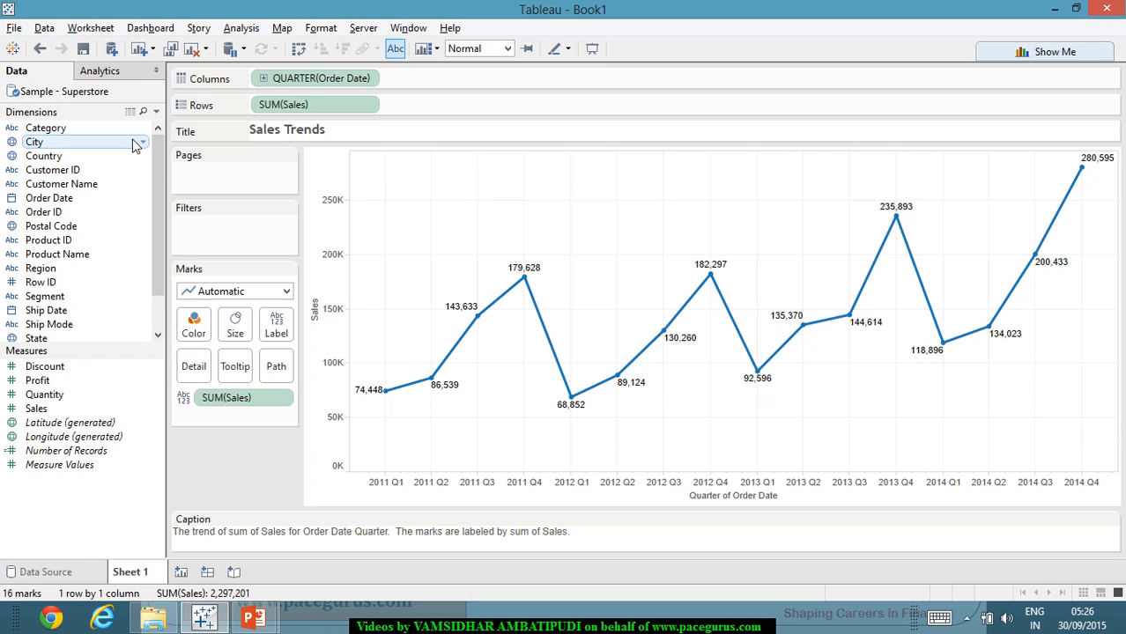
{"action": "left_click", "coordinate": [90, 28]}
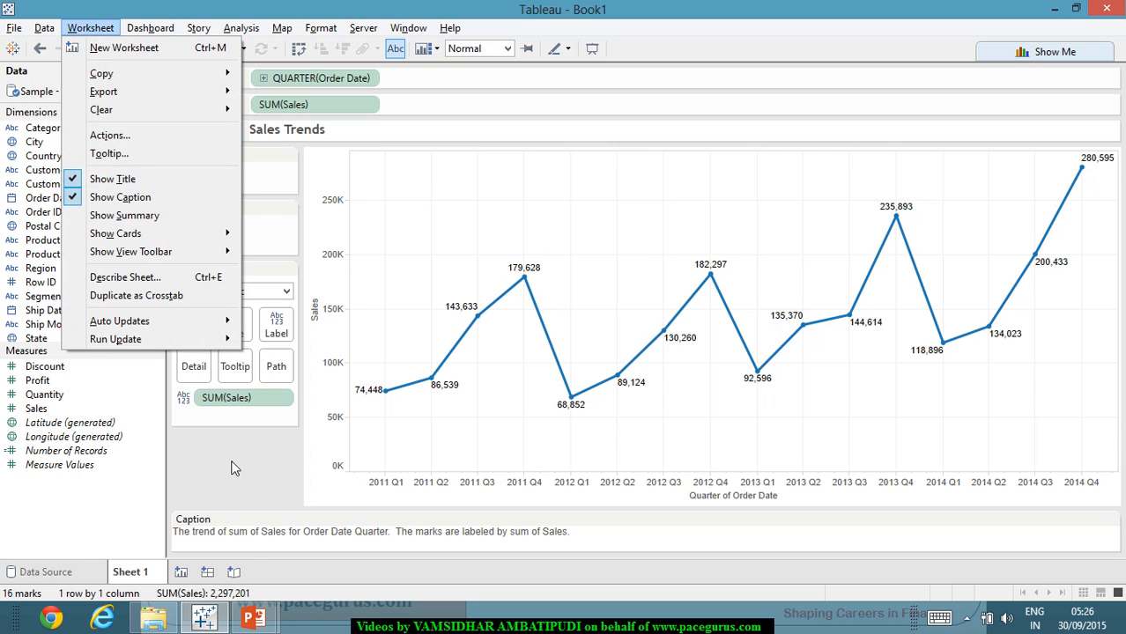
{"action": "left_click", "coordinate": [248, 546]}
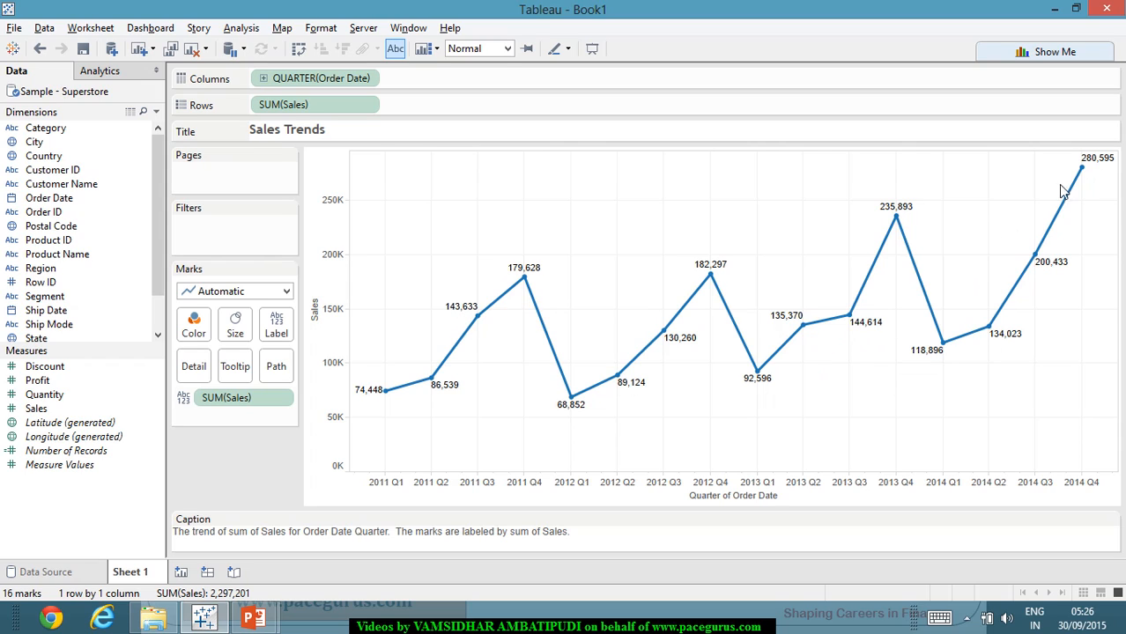
Add a mark annotation with the default text to the 2014 Q4 point and move it clear of the point and its label.
{"action": "mouse_move", "coordinate": [1089, 172]}
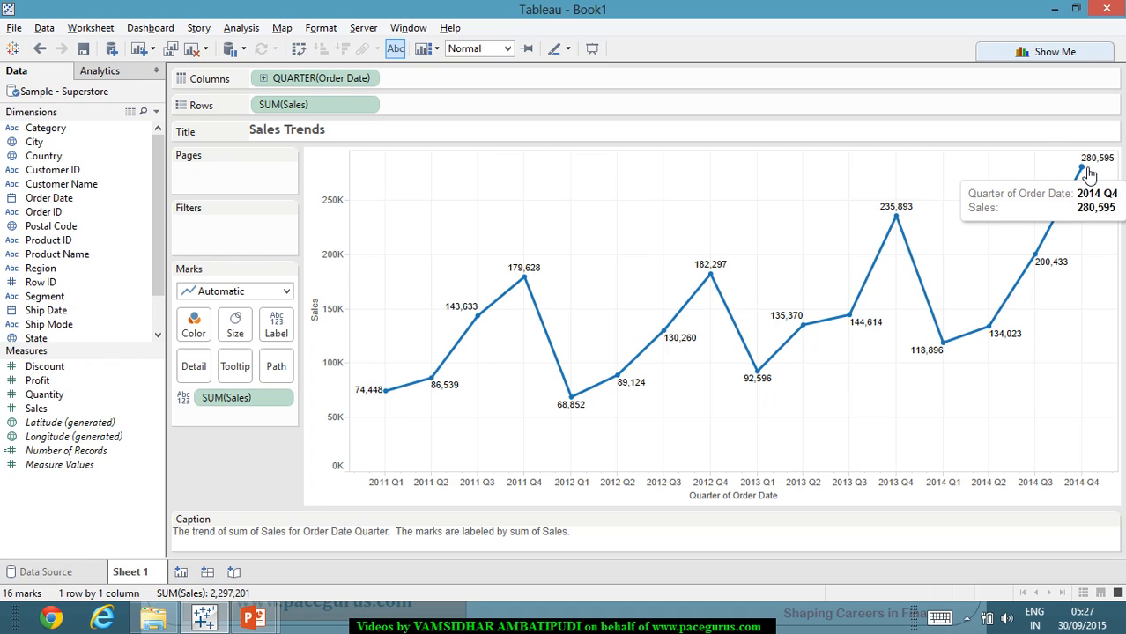
{"action": "right_click", "coordinate": [1088, 170]}
{"action": "mouse_move", "coordinate": [1096, 293]}
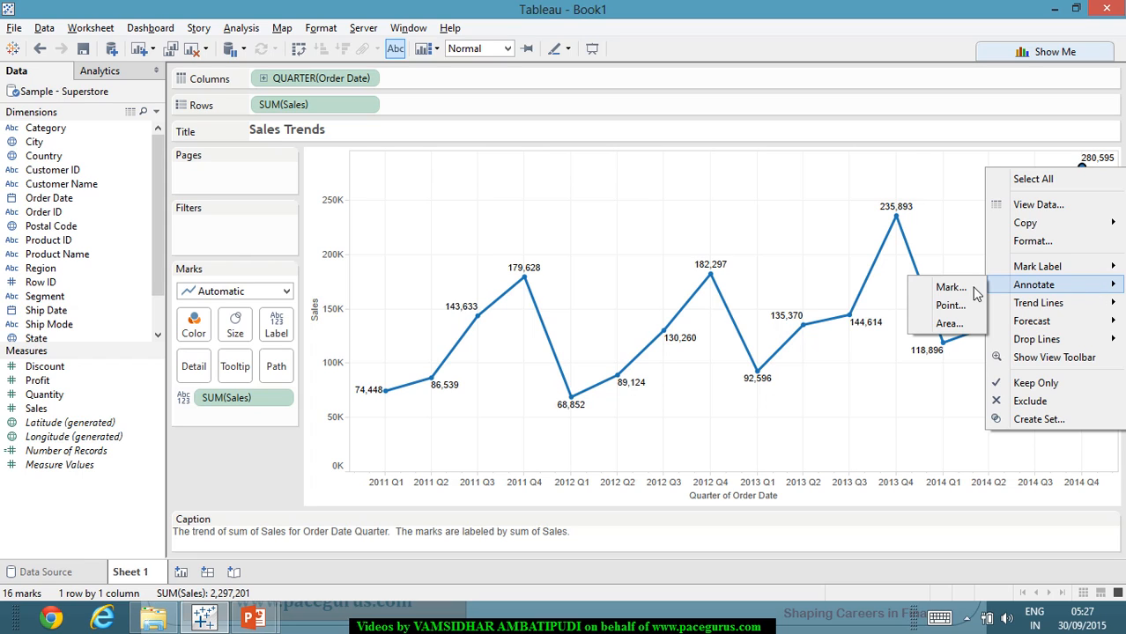
{"action": "left_click", "coordinate": [952, 288]}
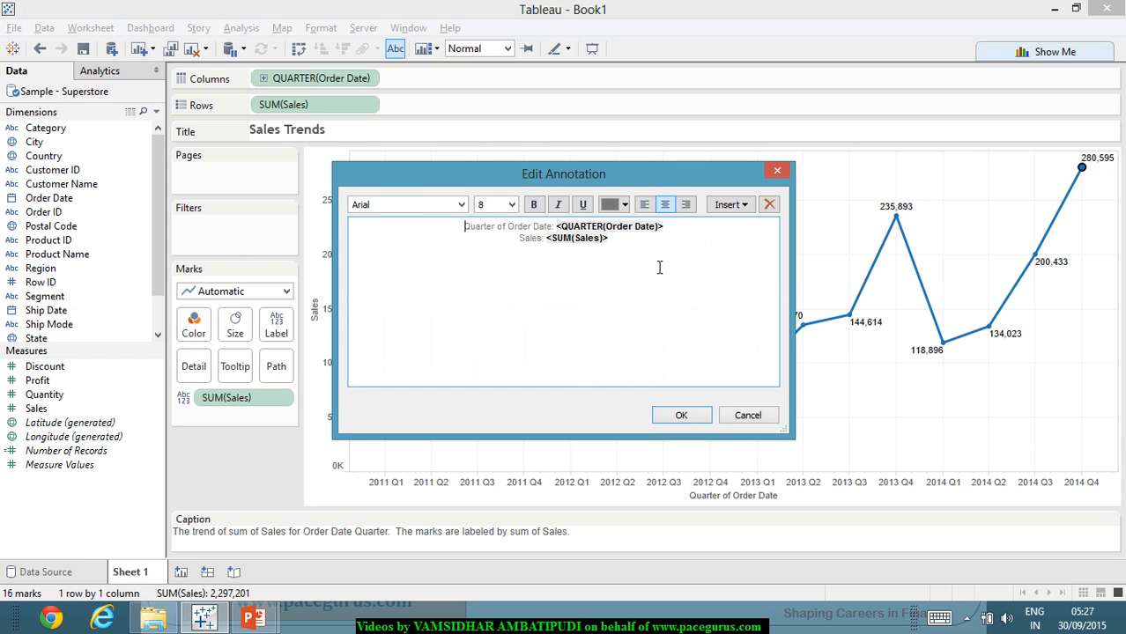
{"action": "left_click", "coordinate": [685, 413]}
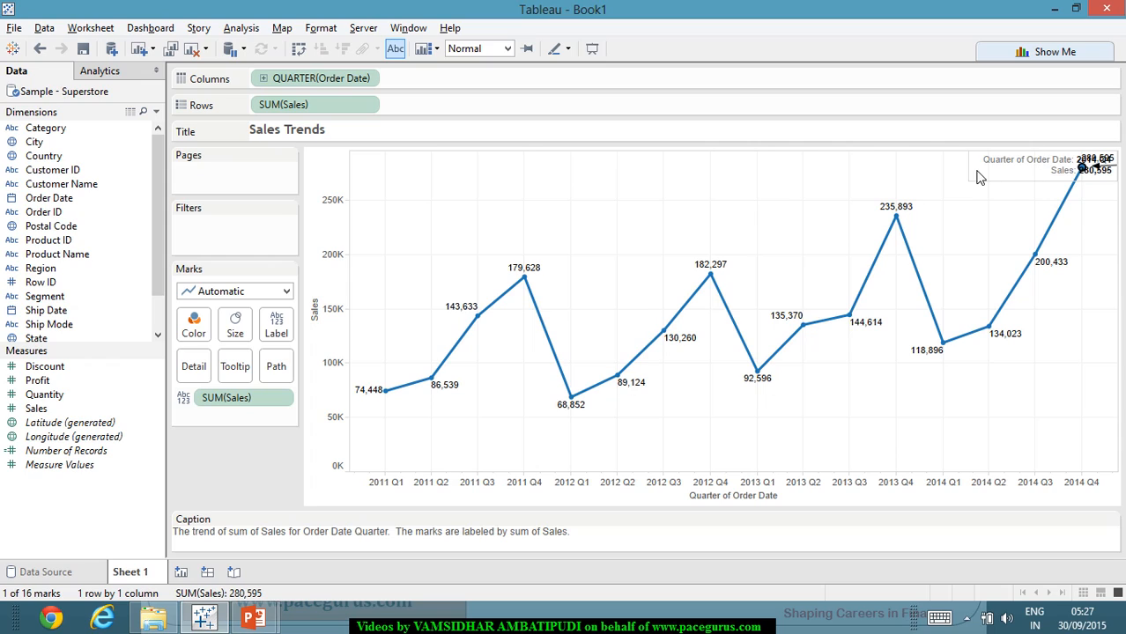
{"action": "left_click", "coordinate": [976, 183]}
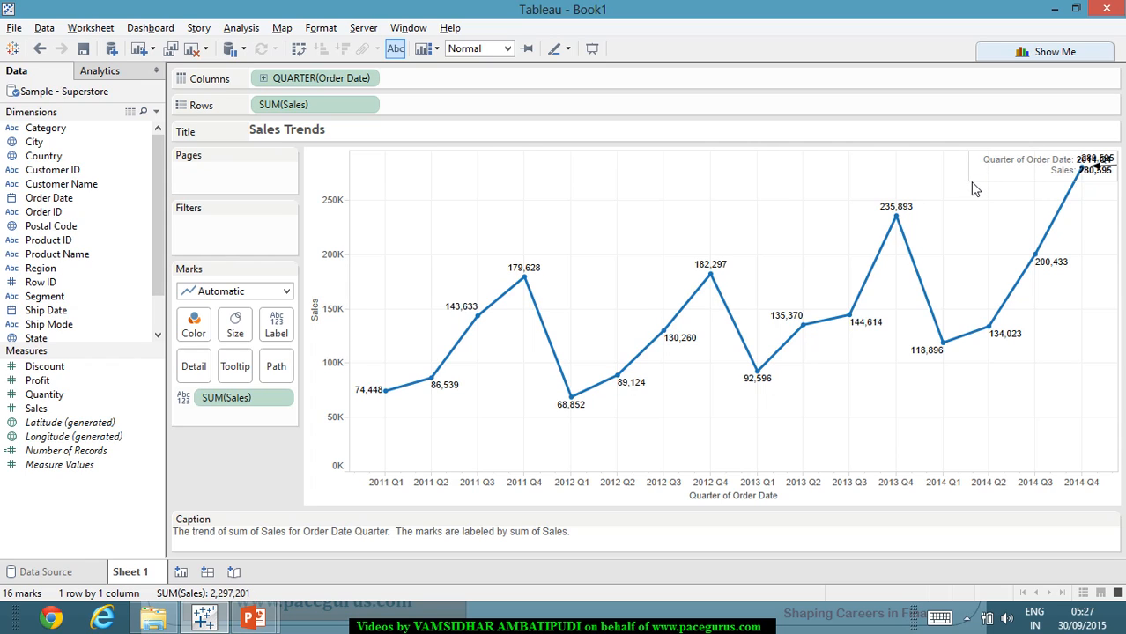
{"action": "left_click_drag", "start_coordinate": [979, 189], "coordinate": [906, 180]}
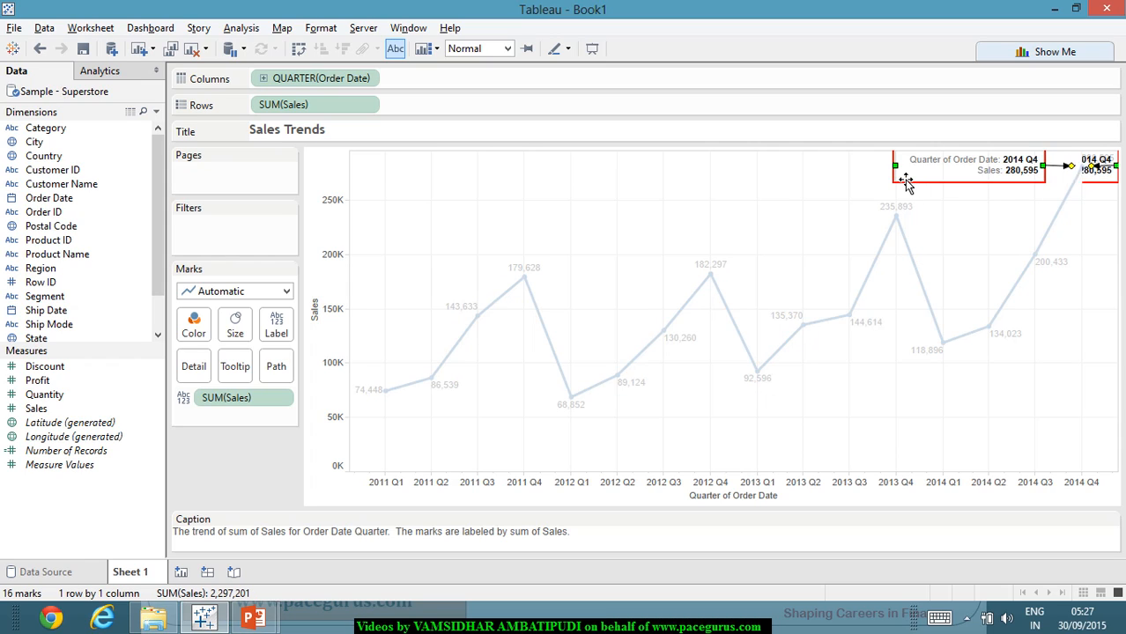
{"action": "left_click", "coordinate": [1057, 289]}
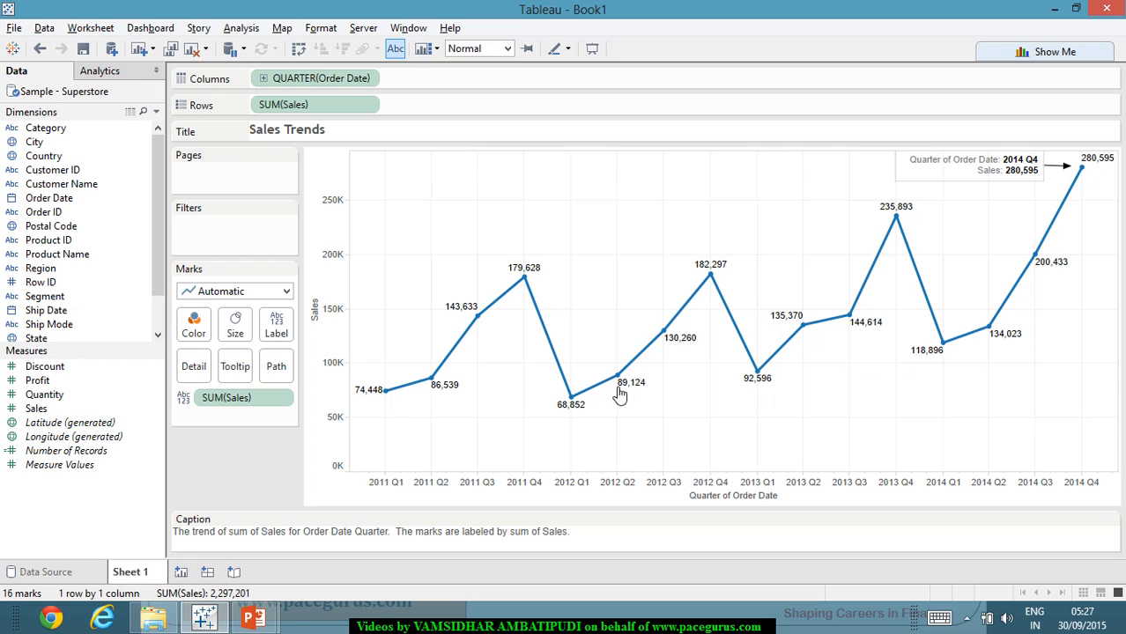
Annotate the 2012 Q1 mark with the default text and move the annotation below the line, clear of the neighbouring data labels.
{"action": "right_click", "coordinate": [571, 398]}
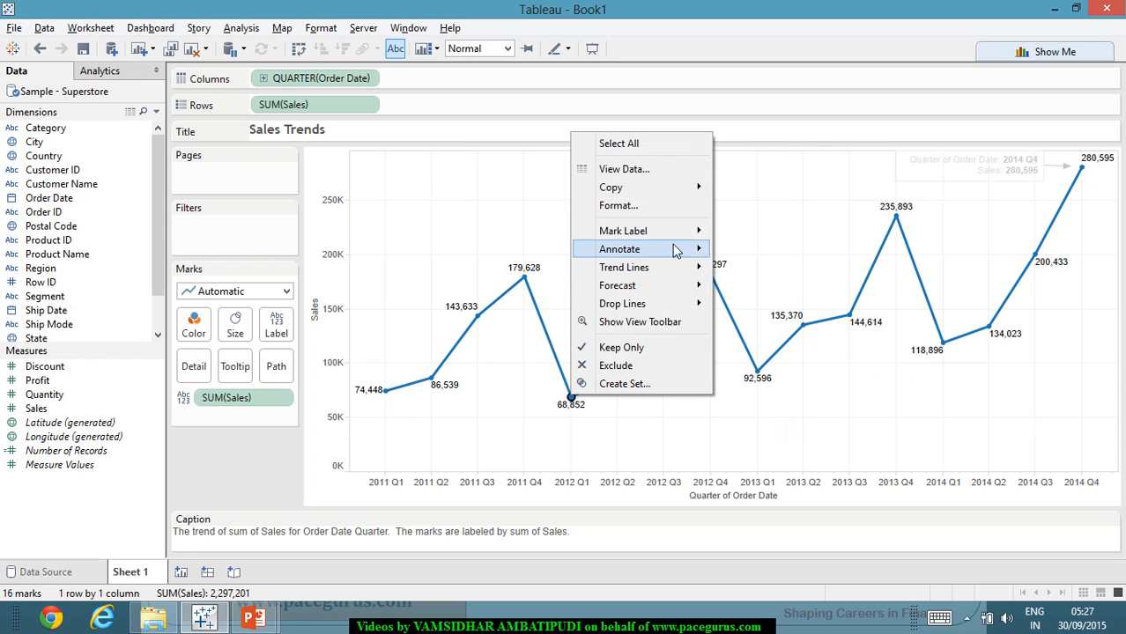
{"action": "mouse_move", "coordinate": [678, 254]}
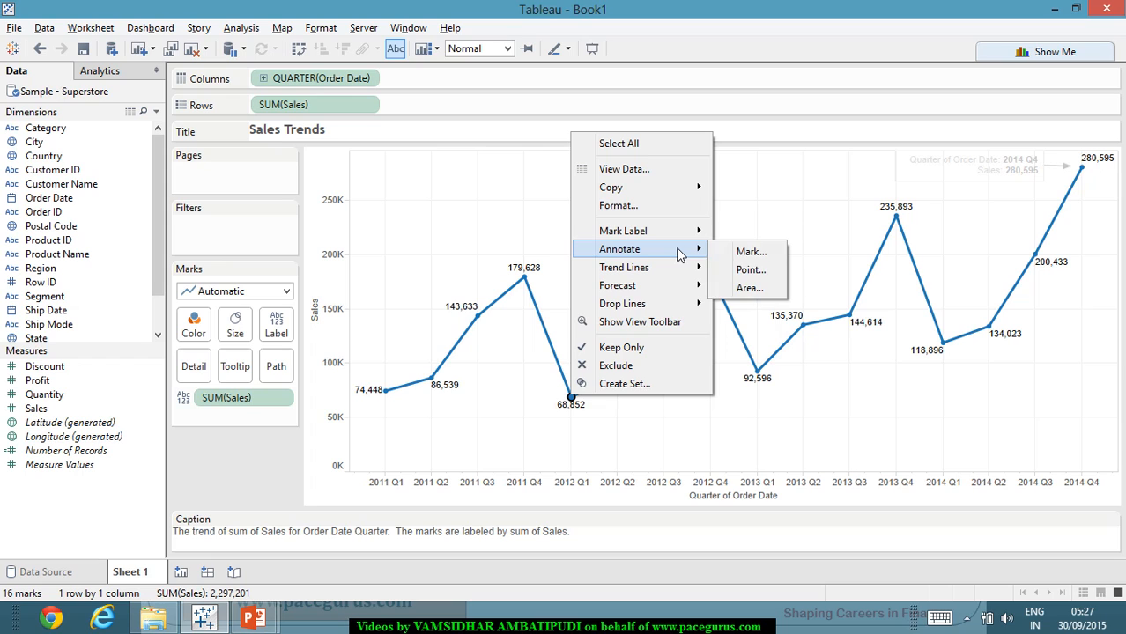
{"action": "left_click", "coordinate": [748, 253]}
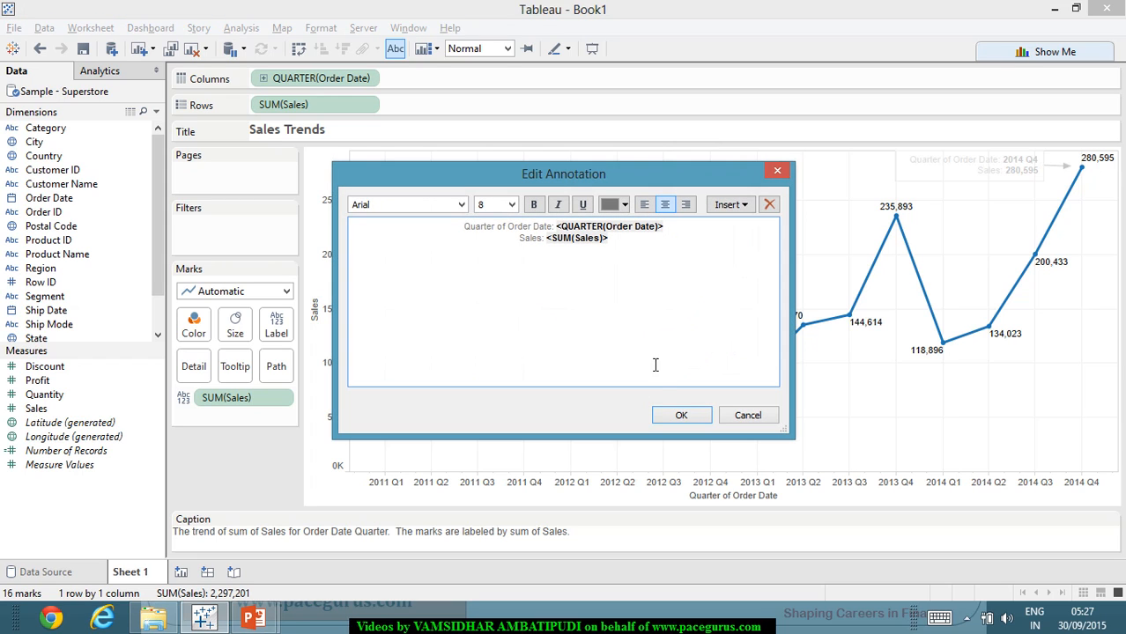
{"action": "left_click", "coordinate": [679, 415]}
{"action": "double_click", "coordinate": [679, 398]}
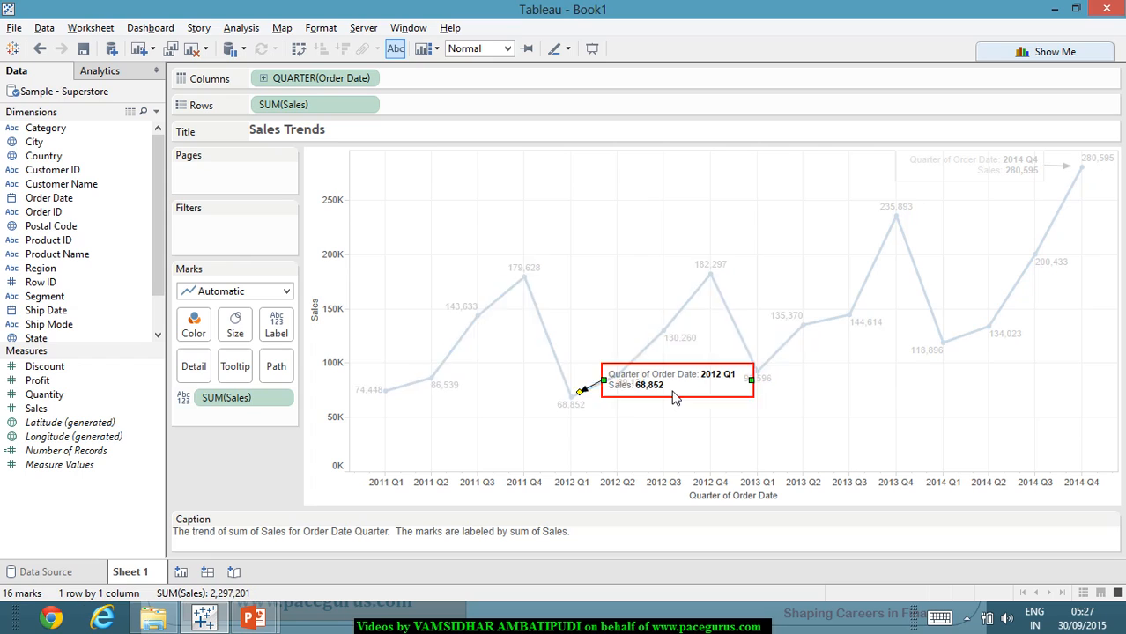
{"action": "left_click", "coordinate": [699, 414]}
{"action": "left_click_drag", "start_coordinate": [713, 405], "coordinate": [722, 437]}
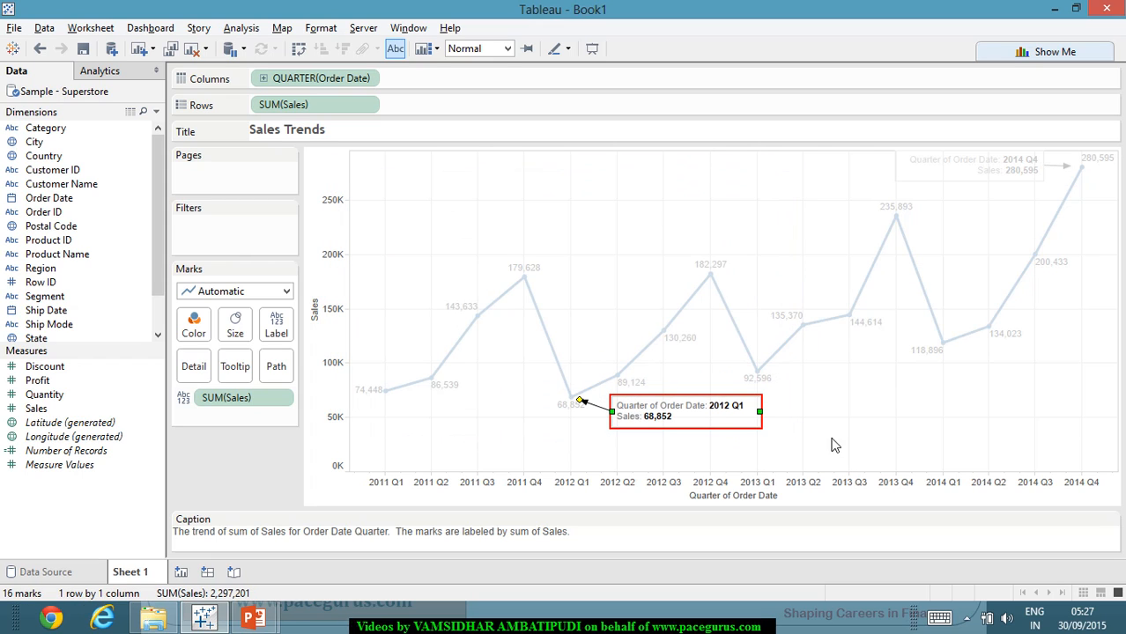
{"action": "left_click", "coordinate": [839, 414]}
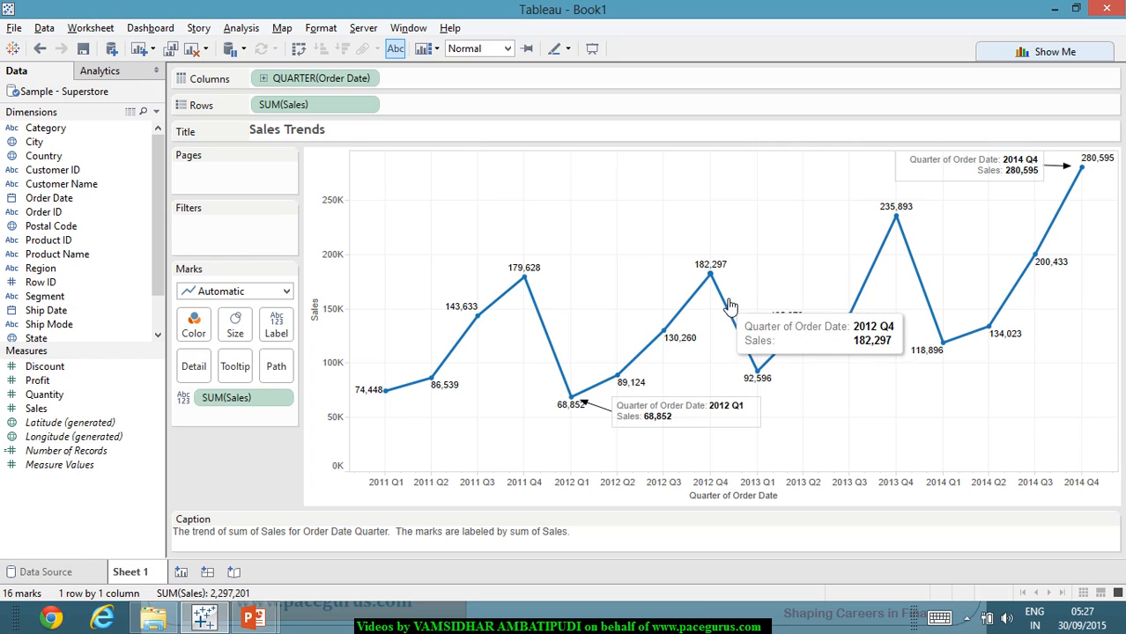
Try to show trend lines on the sales chart from the 2011 Q4 mark.
{"action": "right_click", "coordinate": [547, 323]}
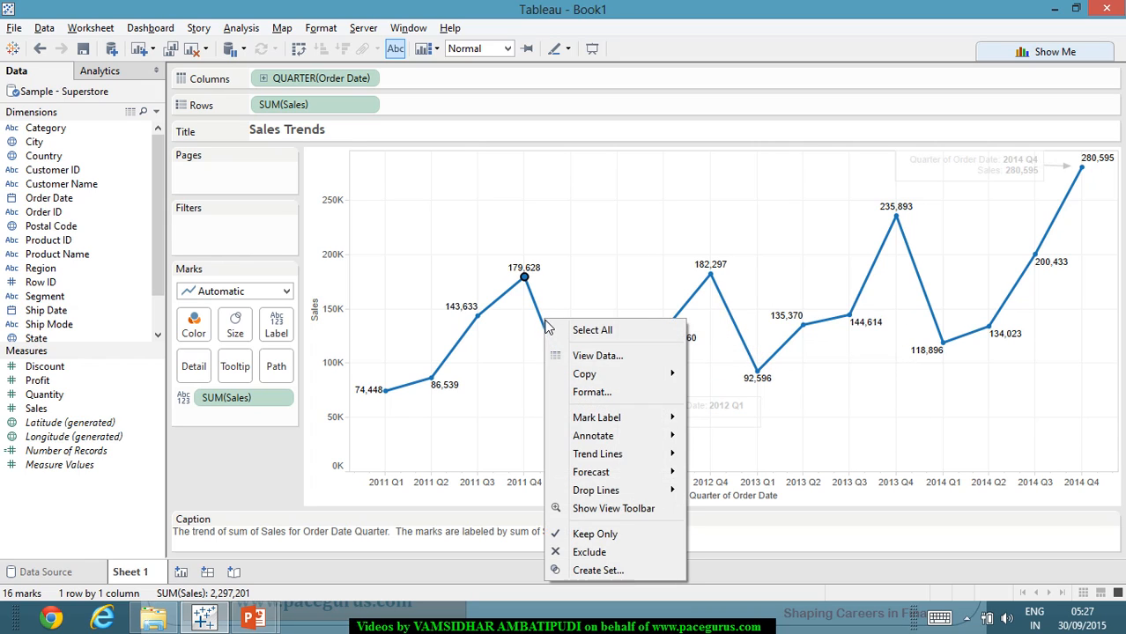
{"action": "mouse_move", "coordinate": [652, 455]}
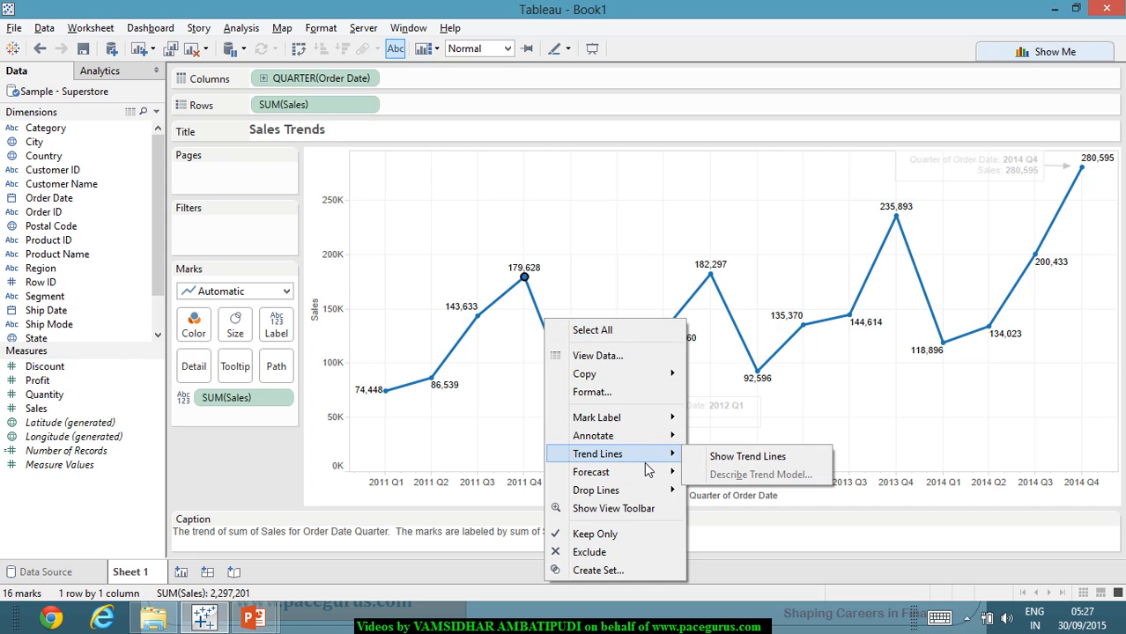
{"action": "left_click", "coordinate": [722, 454]}
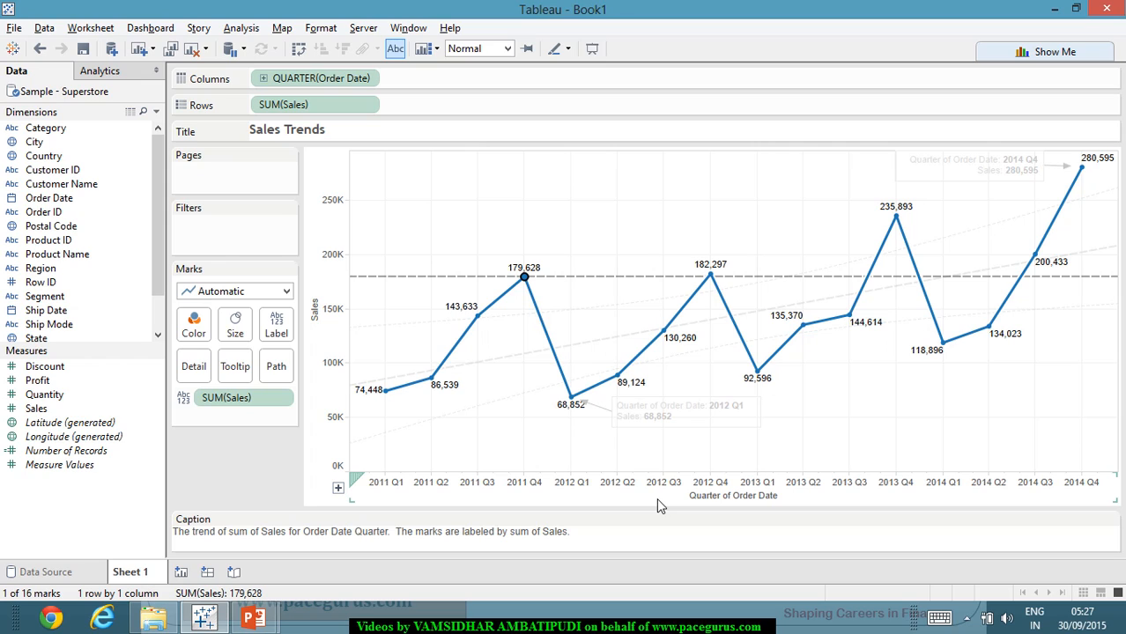
Show trend lines on the whole quarterly sales chart and inspect the trend line's equation and P-value.
{"action": "right_click", "coordinate": [524, 394]}
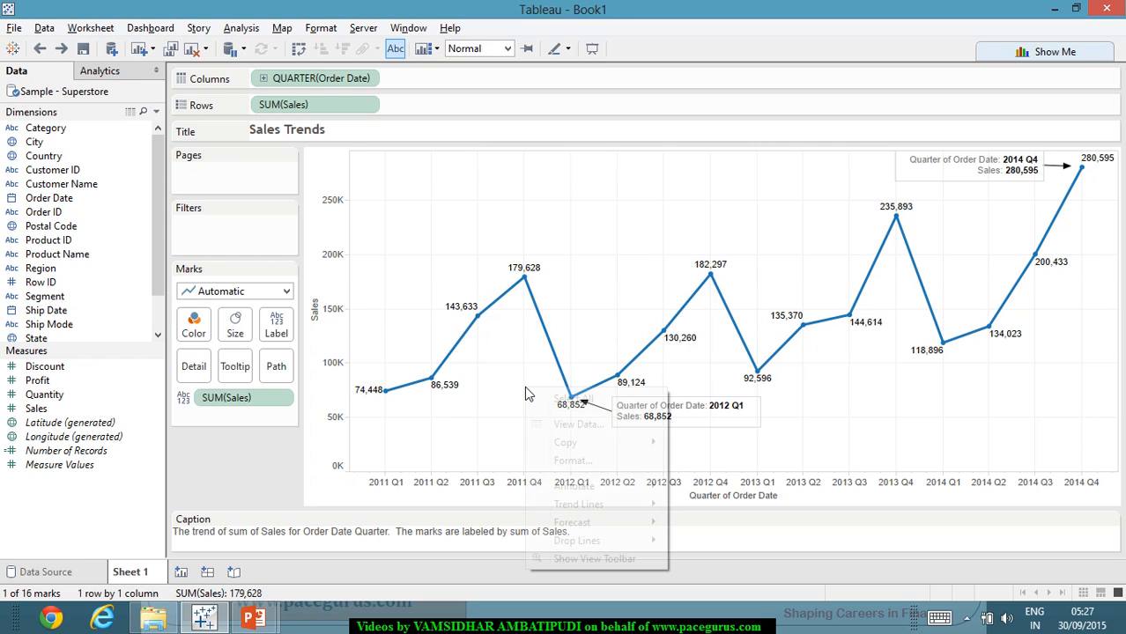
{"action": "mouse_move", "coordinate": [648, 505]}
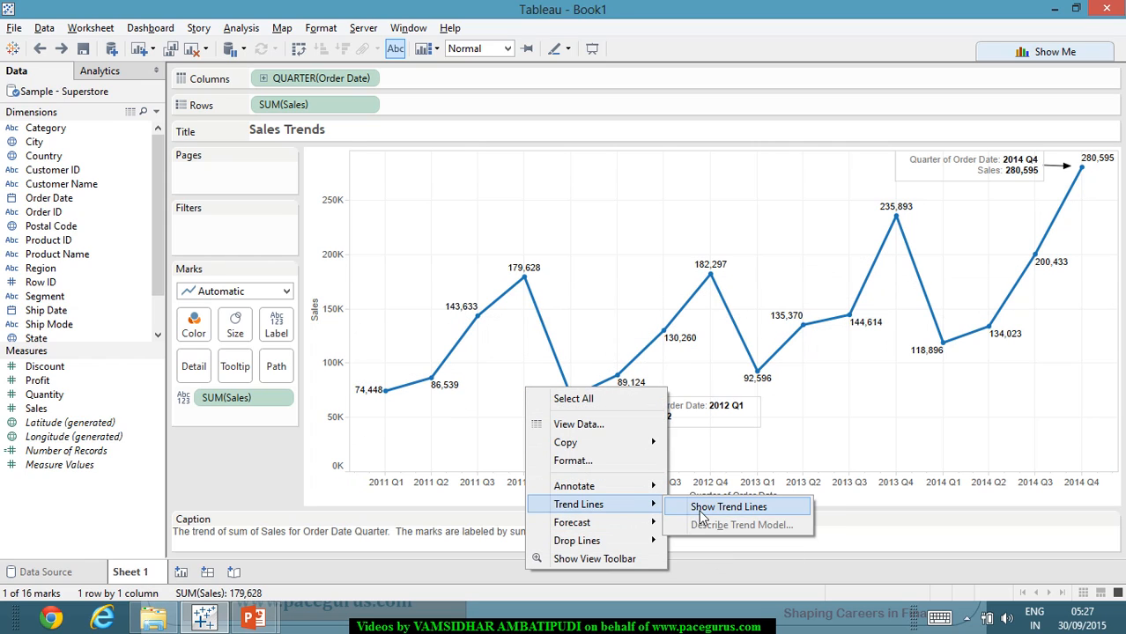
{"action": "left_click", "coordinate": [728, 508]}
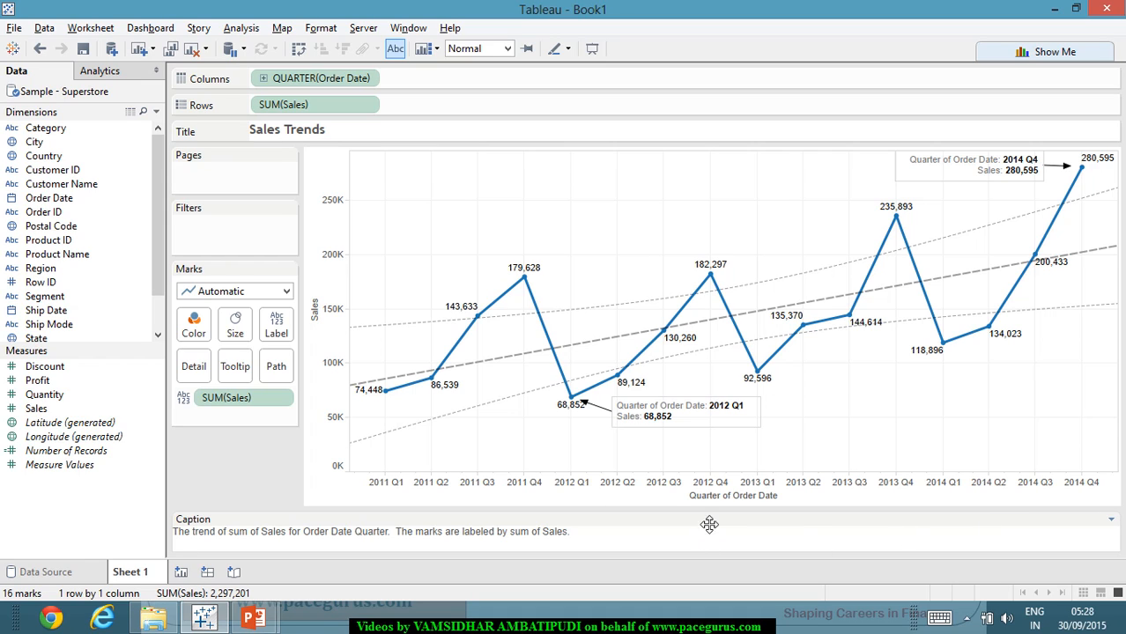
{"action": "mouse_move", "coordinate": [718, 364]}
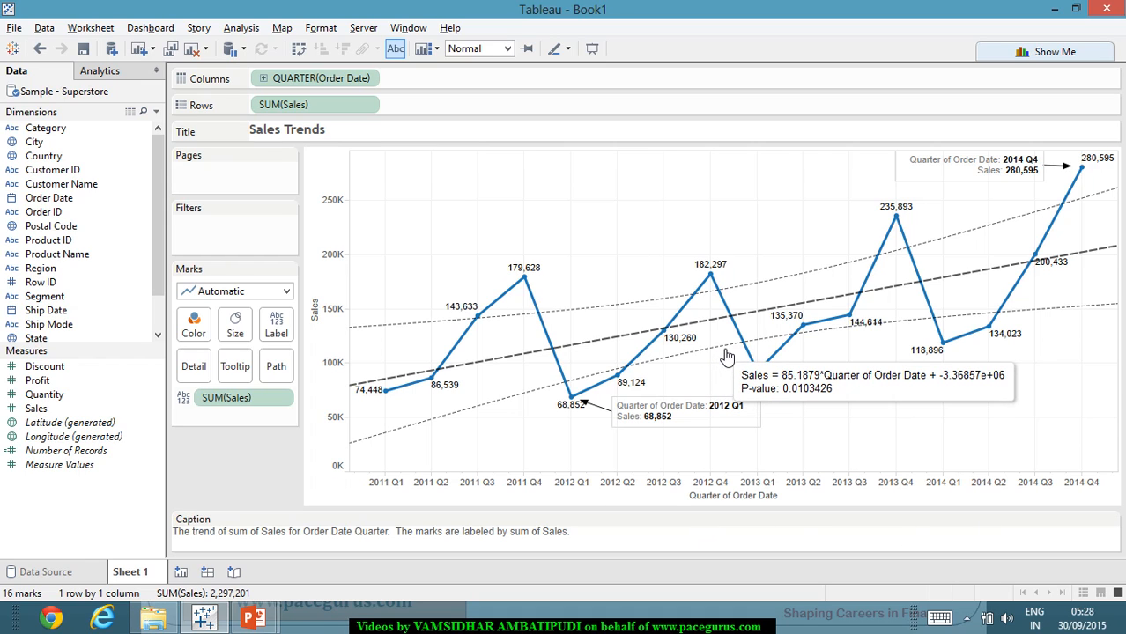
{"action": "left_click", "coordinate": [723, 353]}
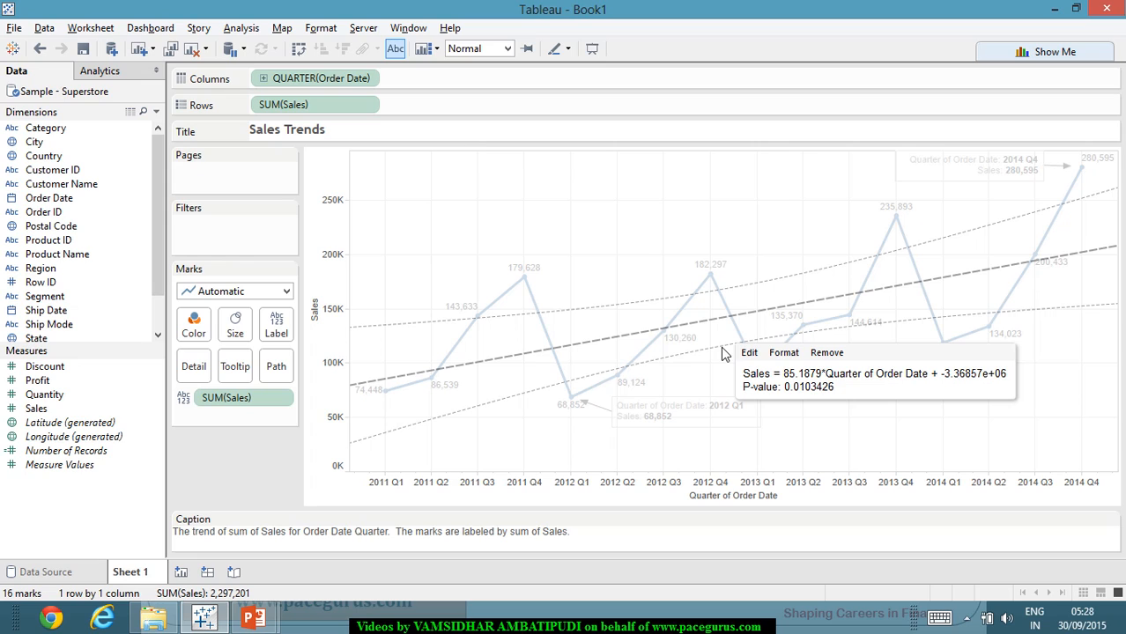
{"action": "left_click", "coordinate": [724, 202]}
{"action": "mouse_move", "coordinate": [754, 290]}
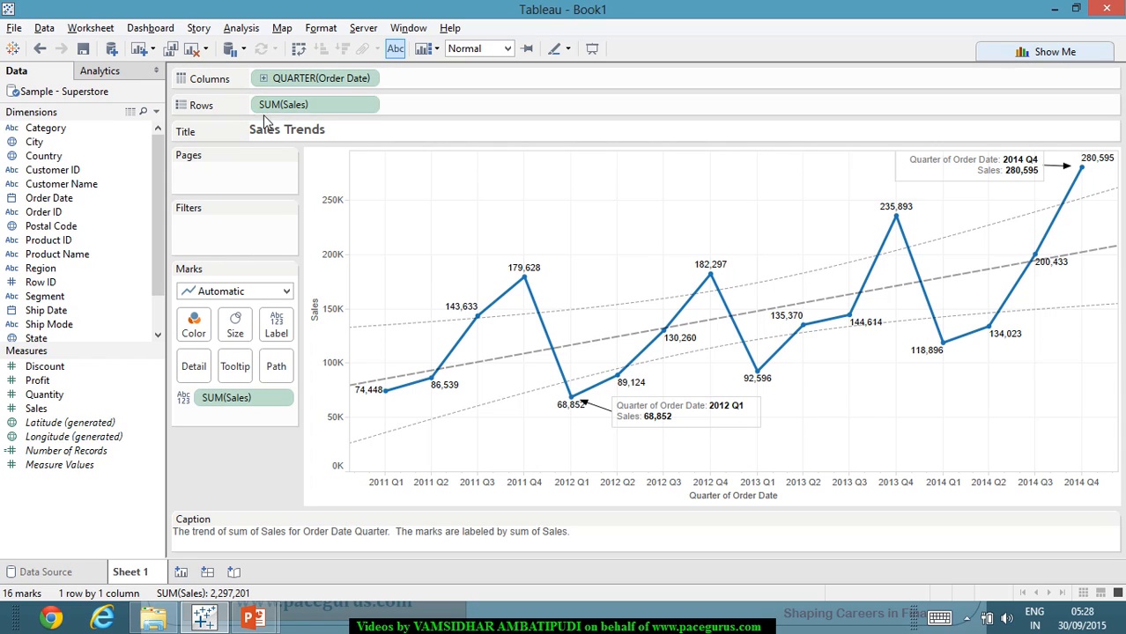
Hide the Columns and Rows shelves on the worksheet.
{"action": "left_click", "coordinate": [90, 28]}
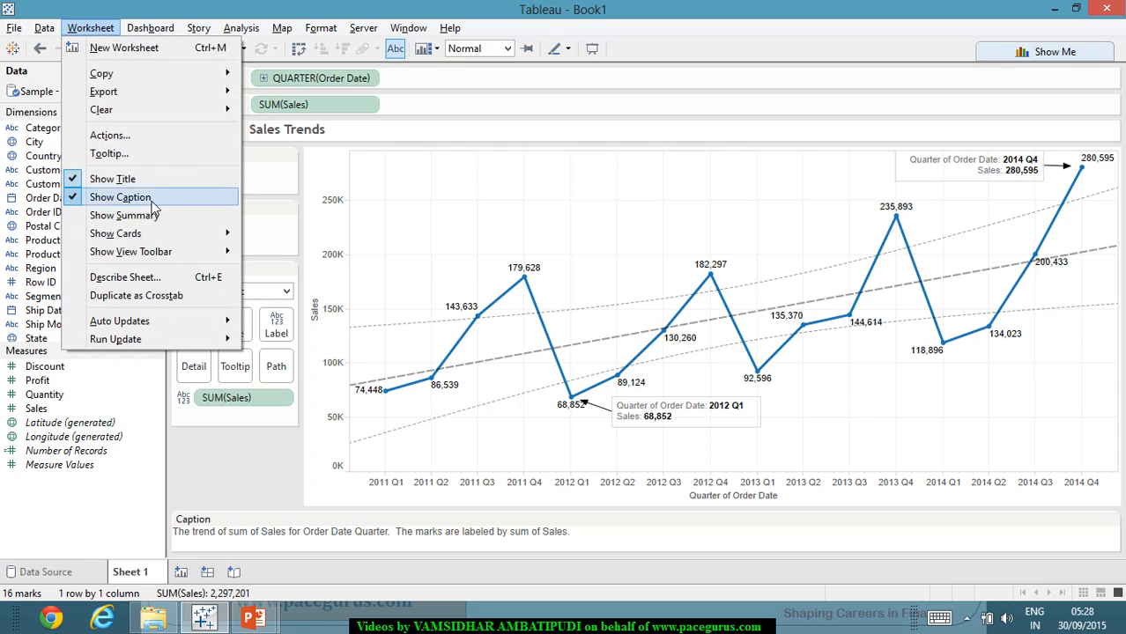
{"action": "mouse_move", "coordinate": [172, 234]}
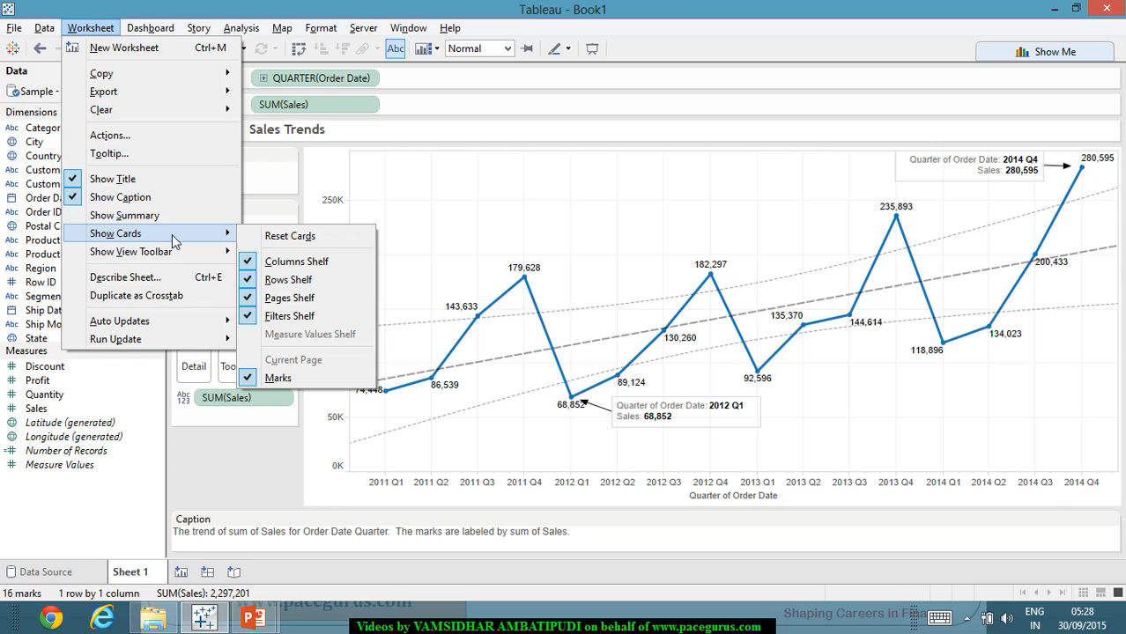
{"action": "left_click", "coordinate": [308, 269]}
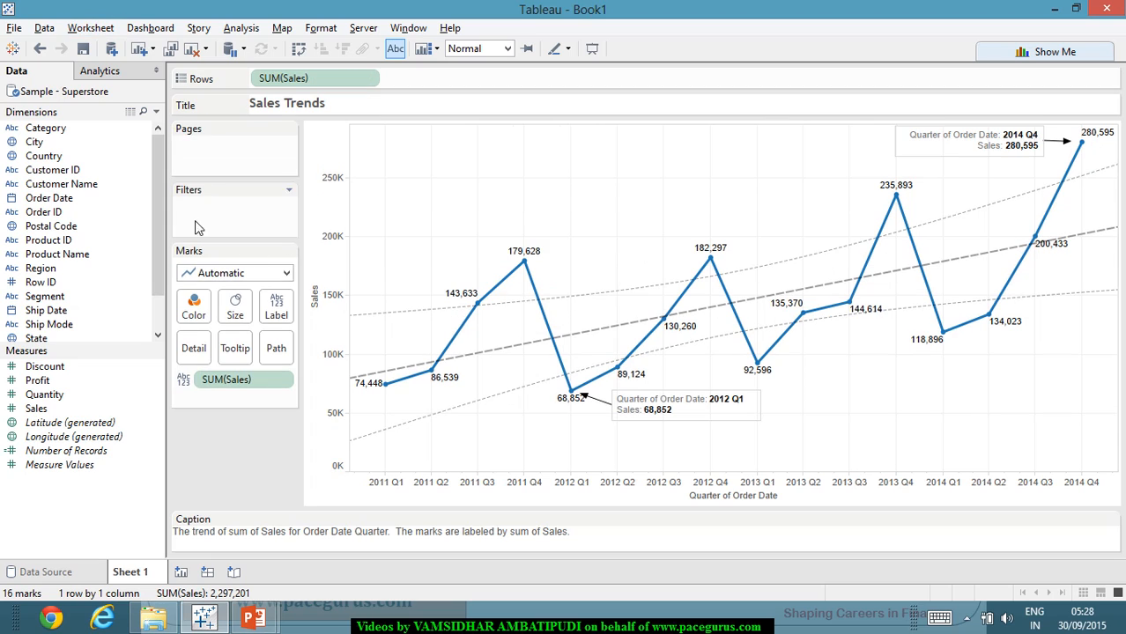
{"action": "left_click", "coordinate": [67, 29]}
{"action": "mouse_move", "coordinate": [167, 233]}
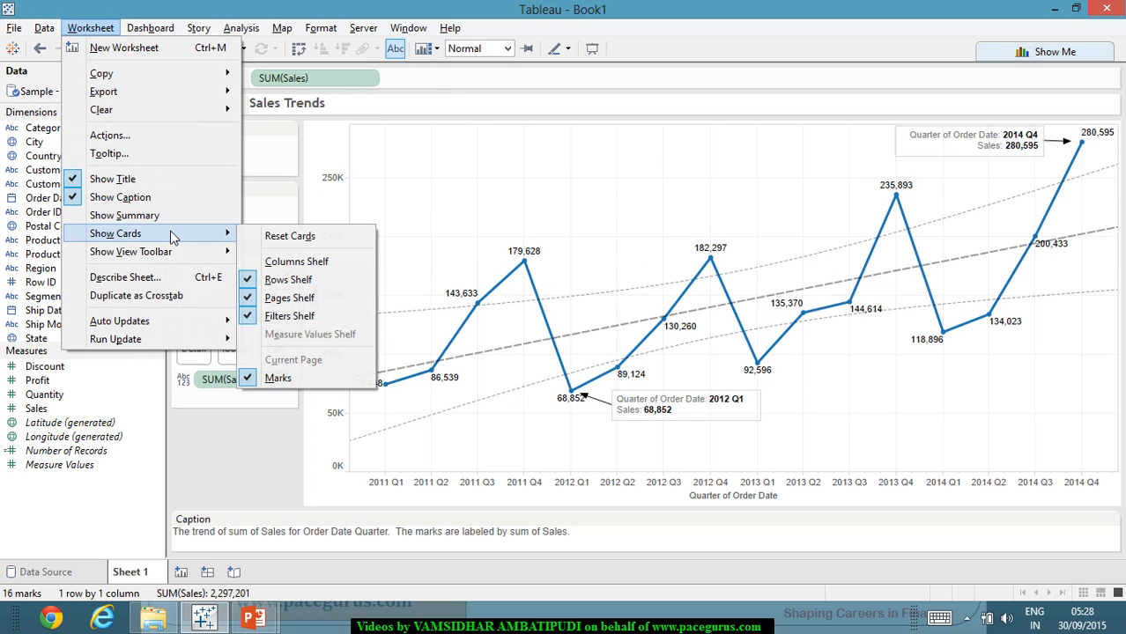
{"action": "left_click", "coordinate": [315, 282]}
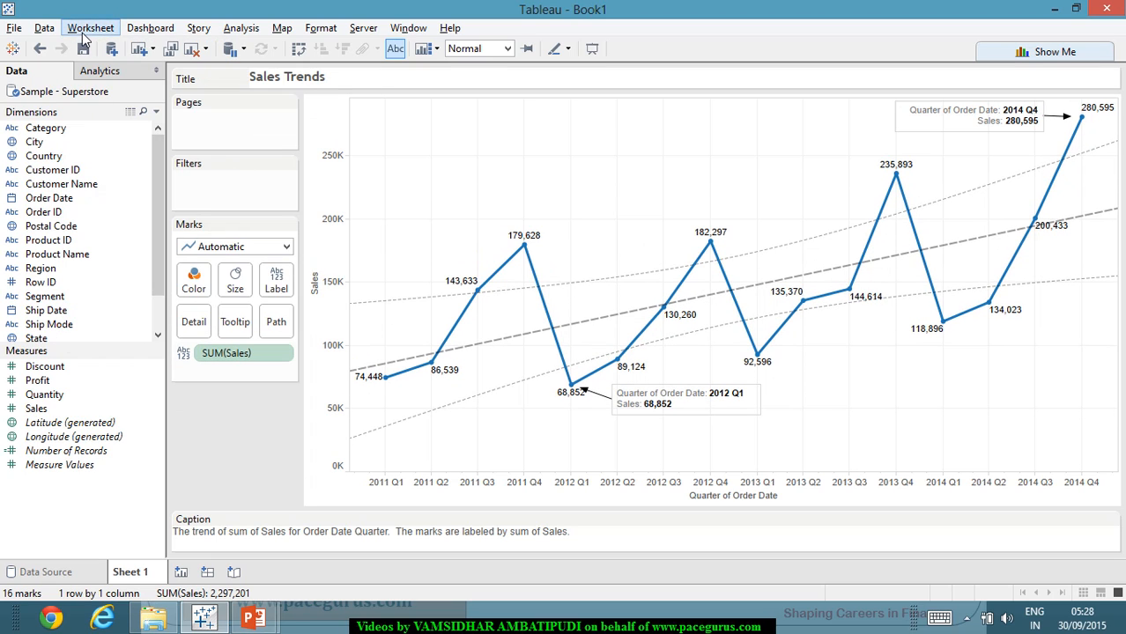
Hide the Pages and Filters shelves on the worksheet.
{"action": "left_click", "coordinate": [90, 28]}
{"action": "mouse_move", "coordinate": [178, 238]}
{"action": "left_click", "coordinate": [305, 296]}
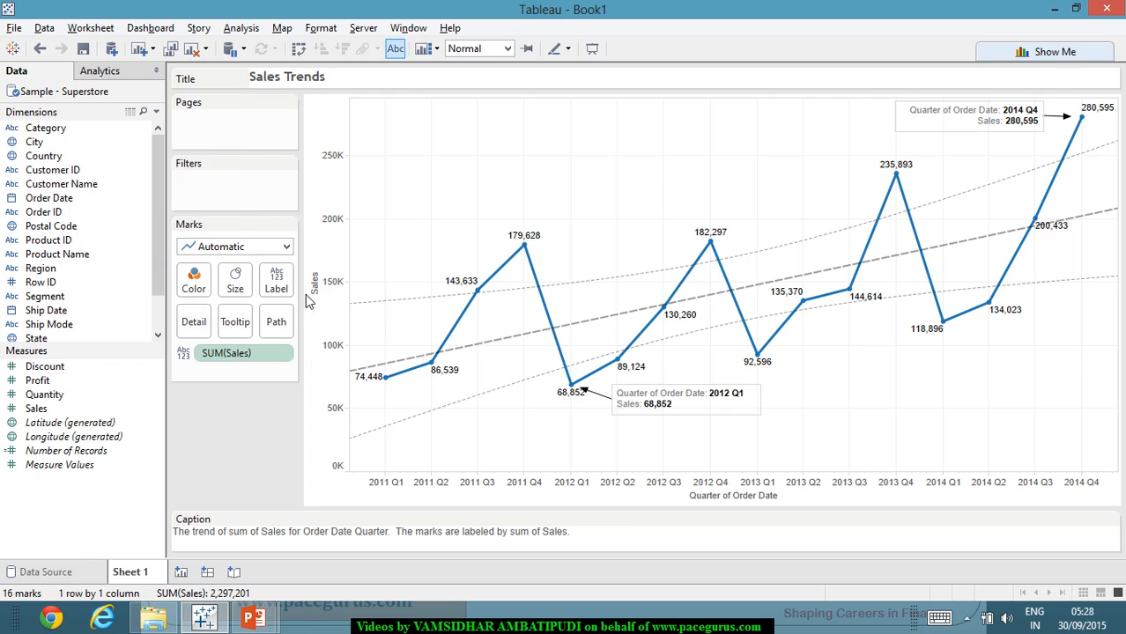
{"action": "left_click", "coordinate": [89, 28]}
{"action": "mouse_move", "coordinate": [176, 231]}
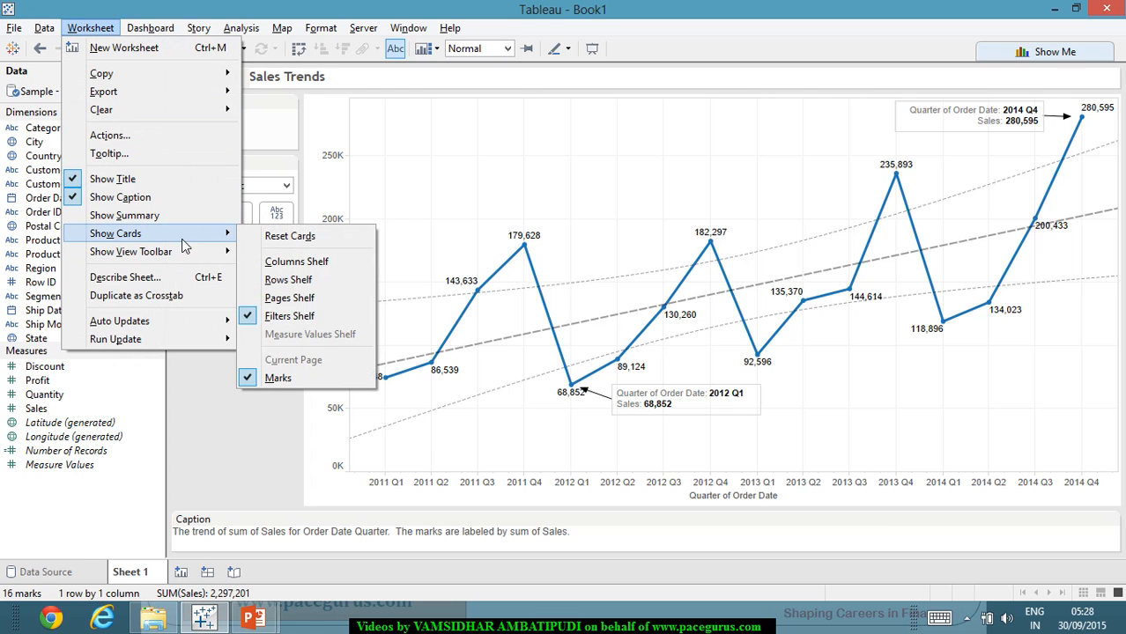
{"action": "left_click", "coordinate": [323, 320]}
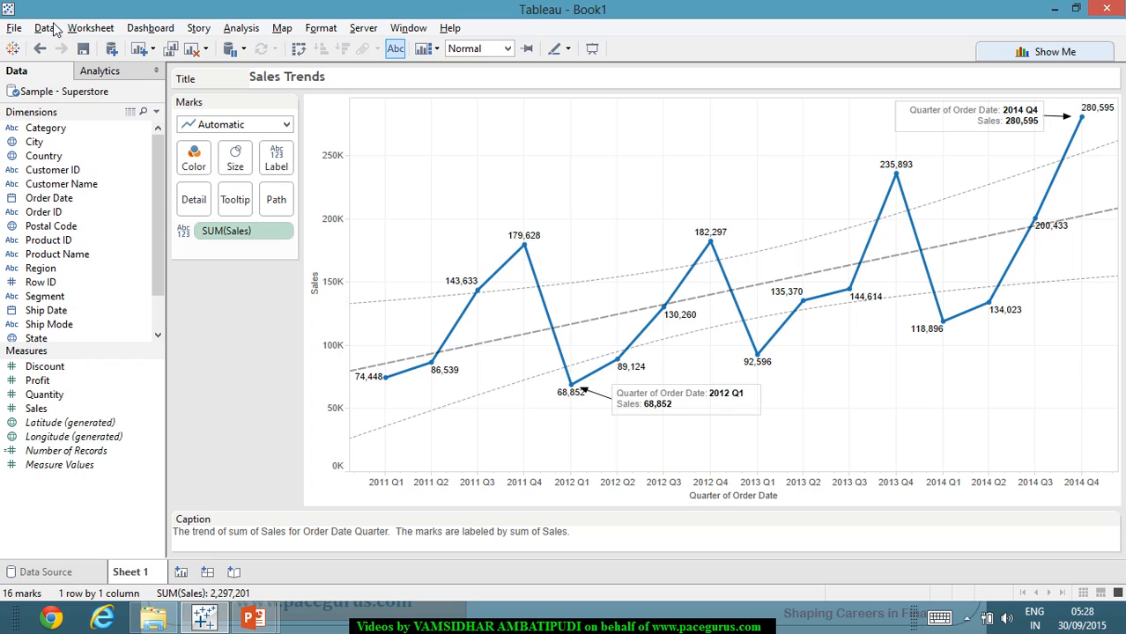
Hide the Marks card so the worksheet shows only the title, chart and caption.
{"action": "left_click", "coordinate": [90, 28]}
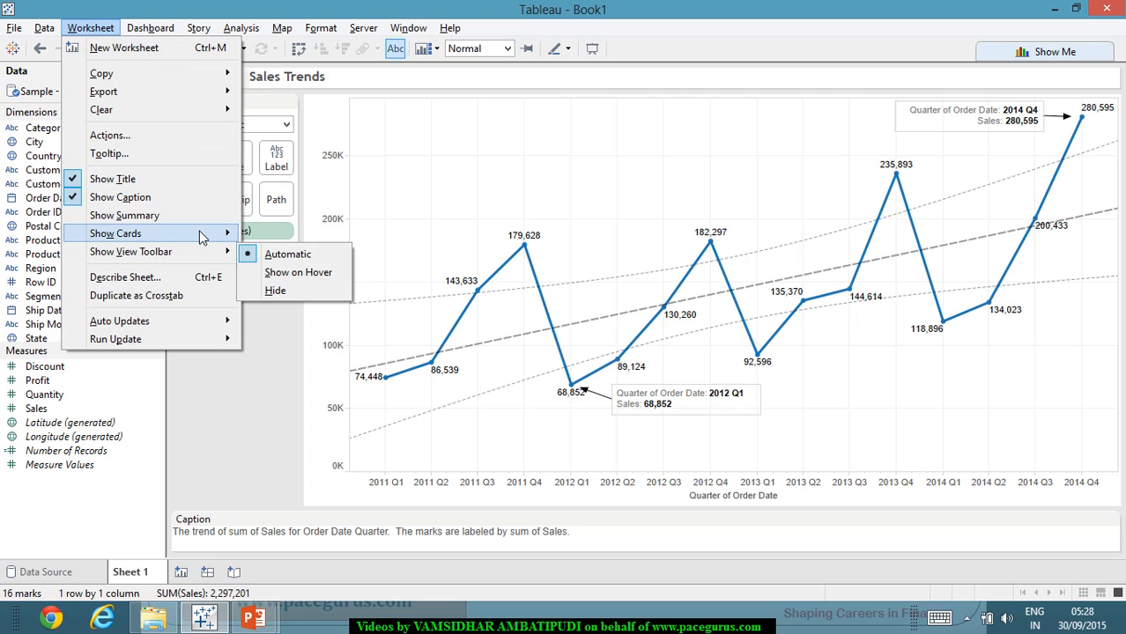
{"action": "mouse_move", "coordinate": [207, 233]}
{"action": "left_click", "coordinate": [294, 377]}
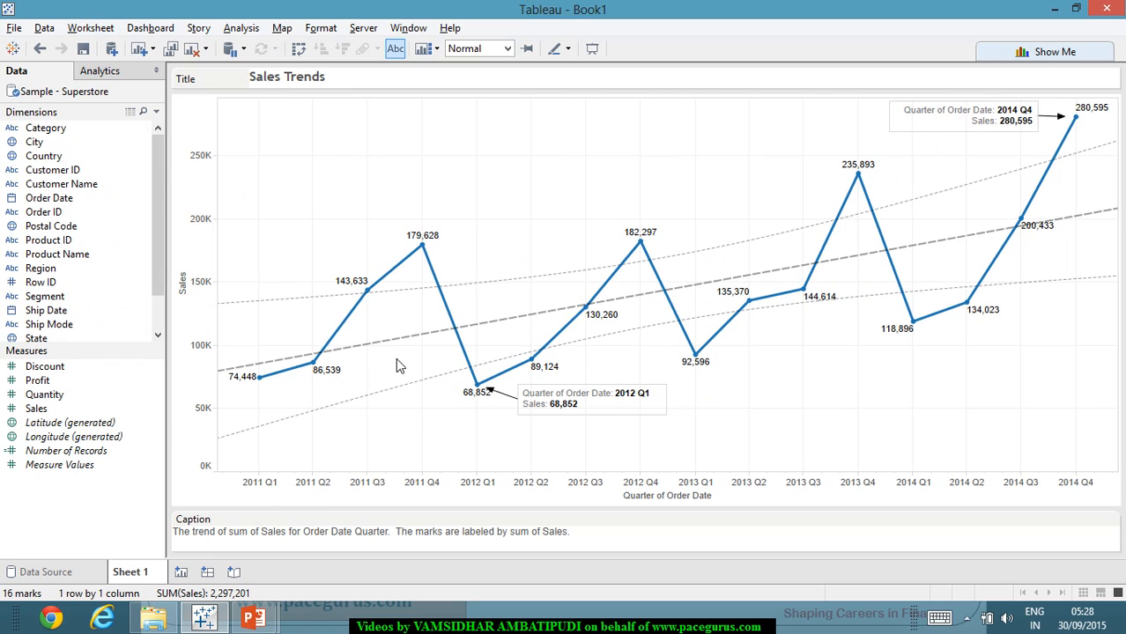
{"action": "mouse_move", "coordinate": [415, 348]}
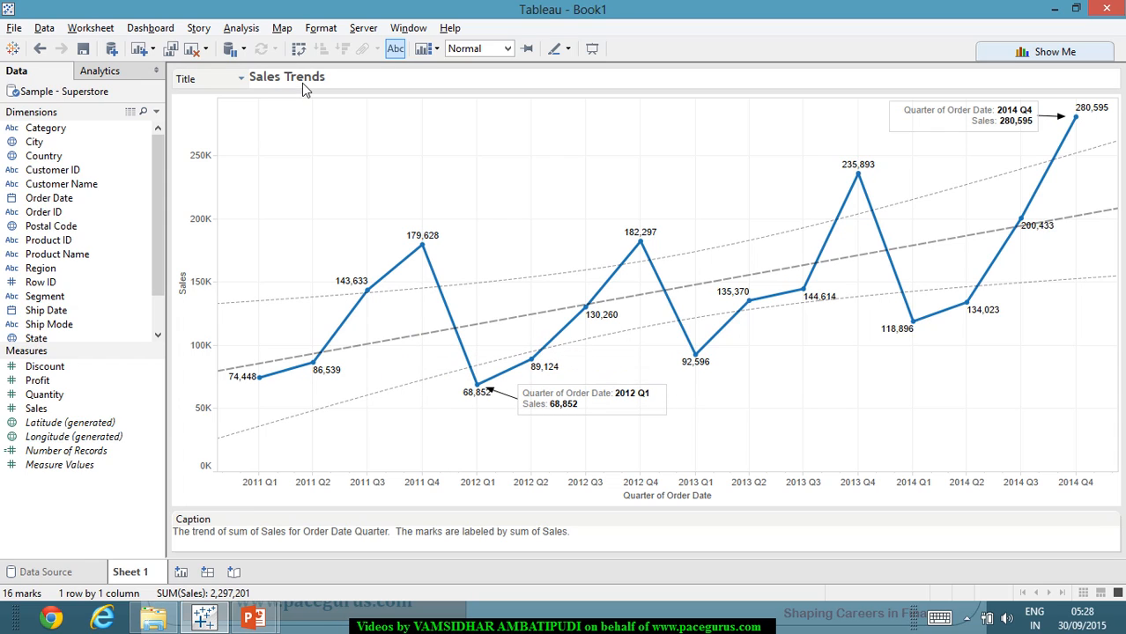
Hide the title and the caption on the Sales Trends worksheet.
{"action": "left_click", "coordinate": [92, 30]}
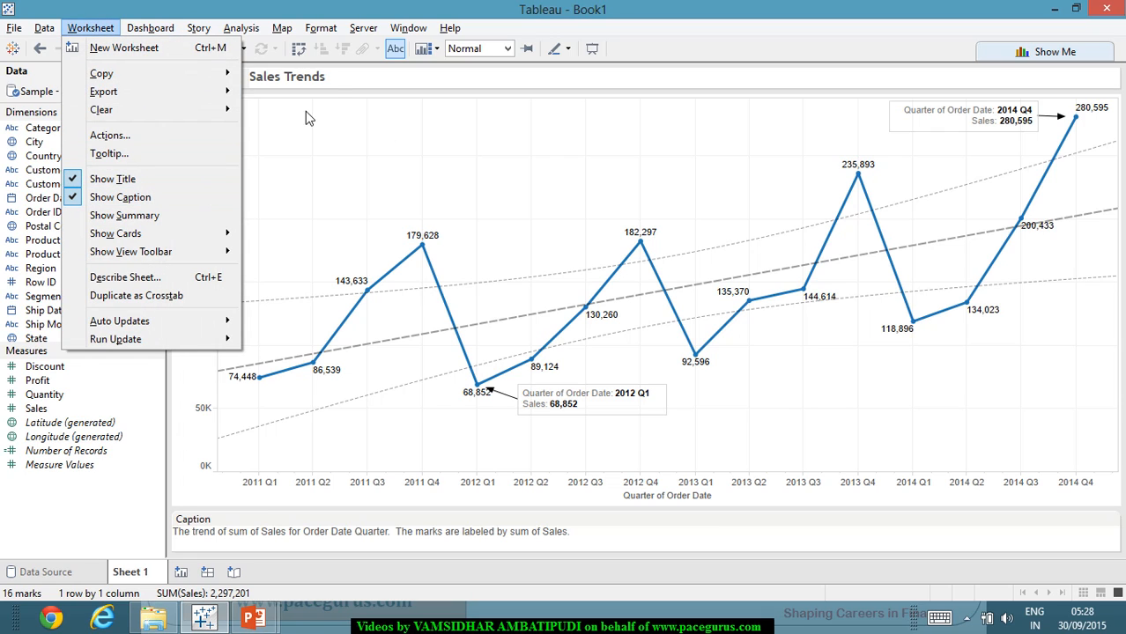
{"action": "left_click", "coordinate": [113, 179]}
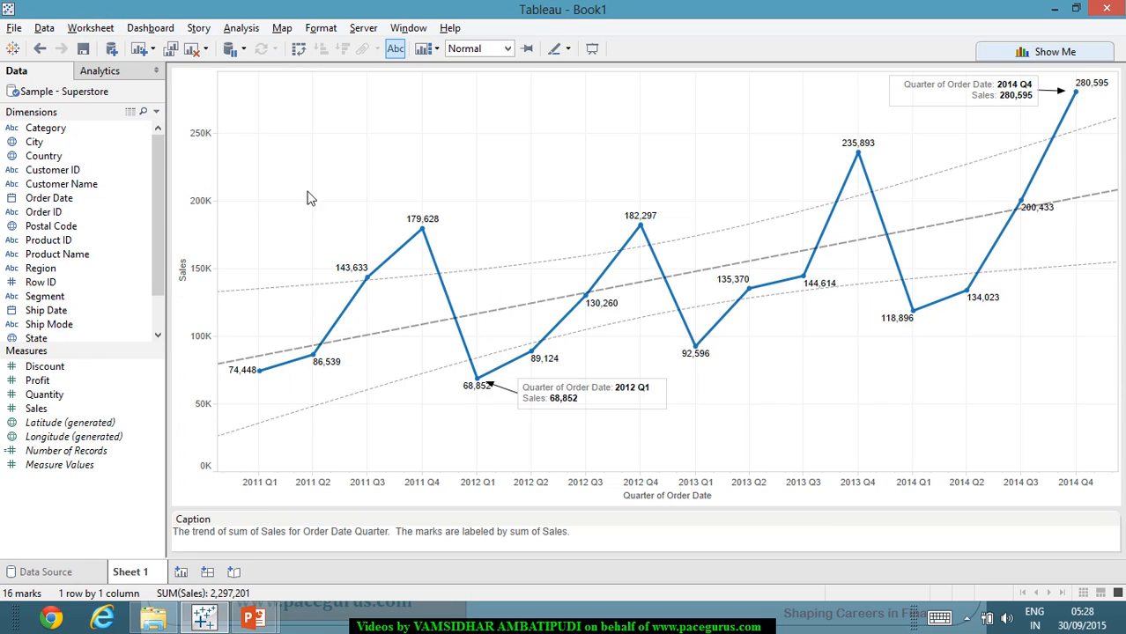
{"action": "left_click", "coordinate": [79, 33]}
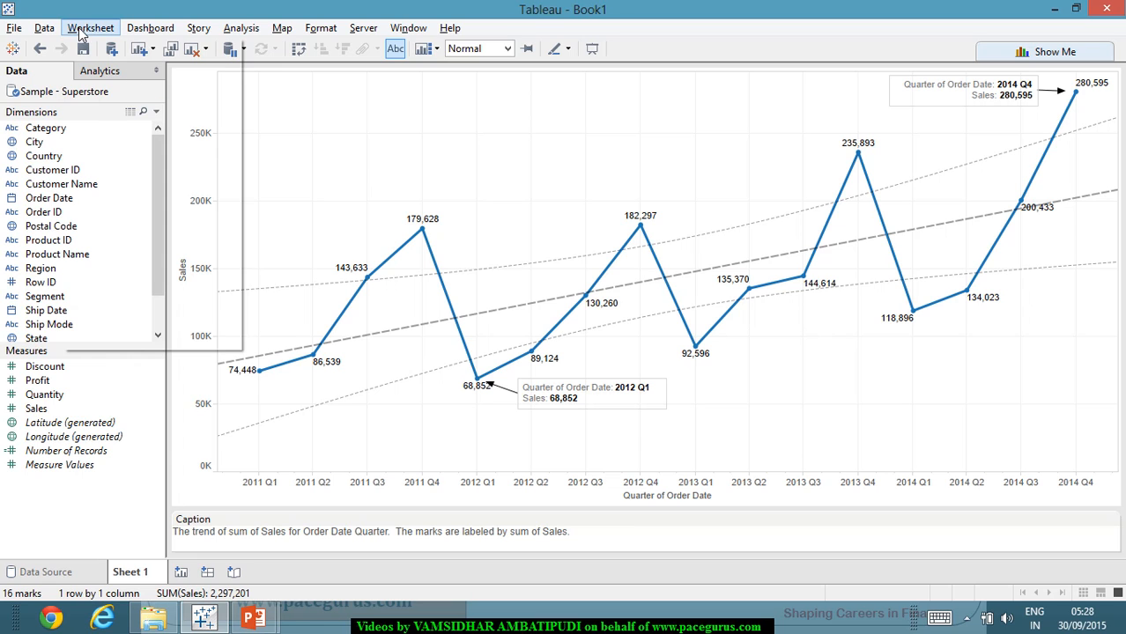
{"action": "left_click", "coordinate": [211, 196]}
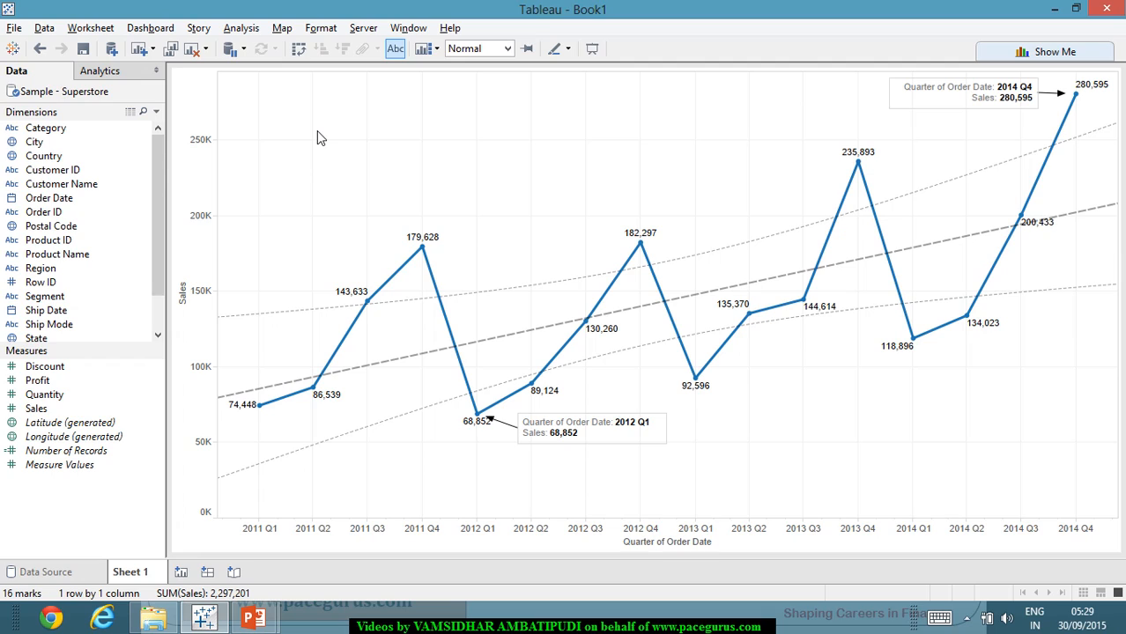
Create an area annotation in the chart's upper-left corner with the text "Sales Trends" in Bell MT, size 14.
{"action": "right_click", "coordinate": [256, 108]}
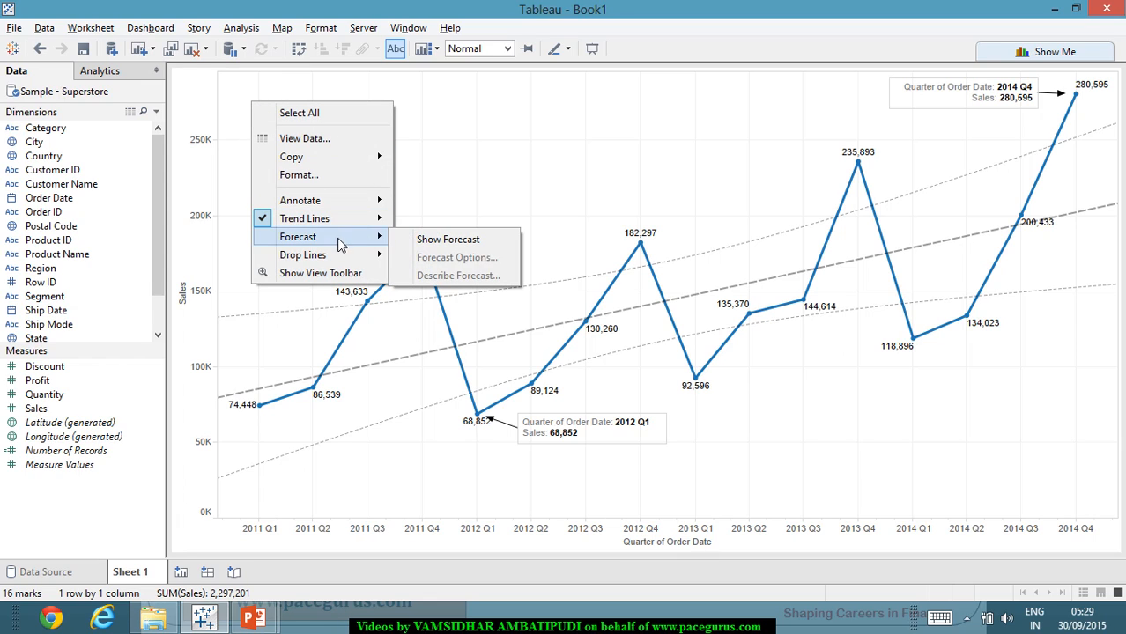
{"action": "mouse_move", "coordinate": [382, 202]}
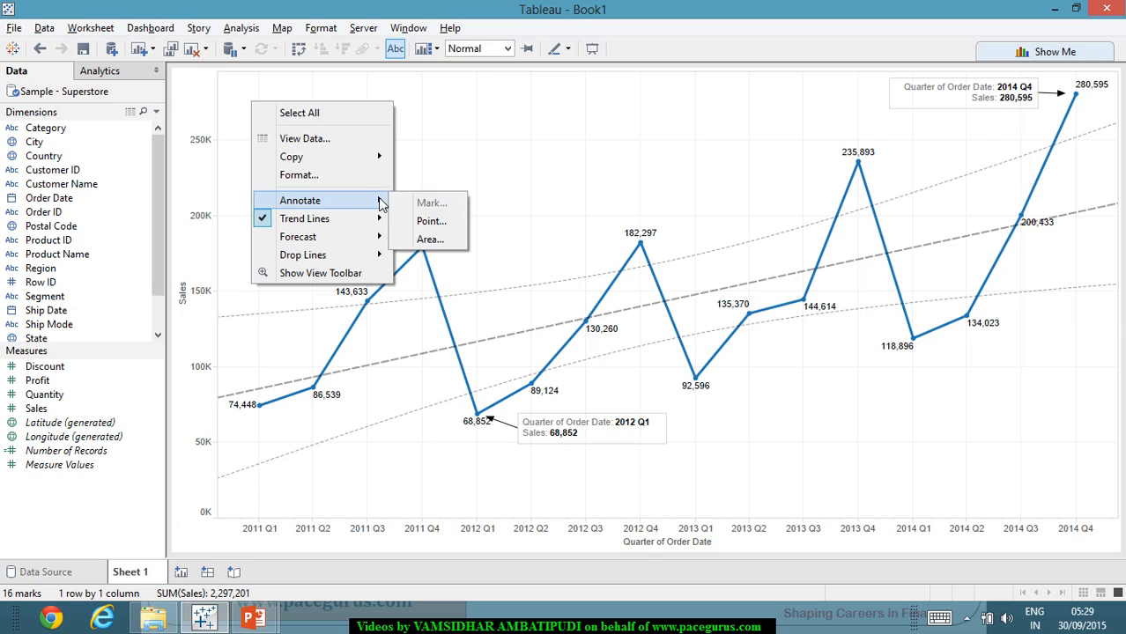
{"action": "left_click", "coordinate": [428, 239]}
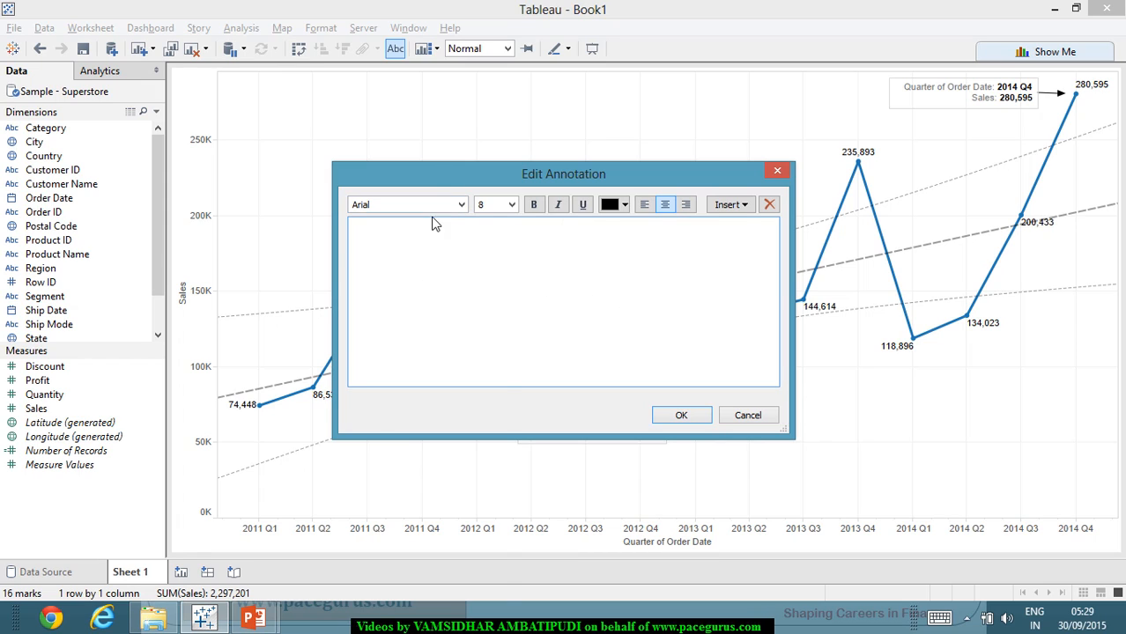
{"action": "left_click", "coordinate": [461, 204]}
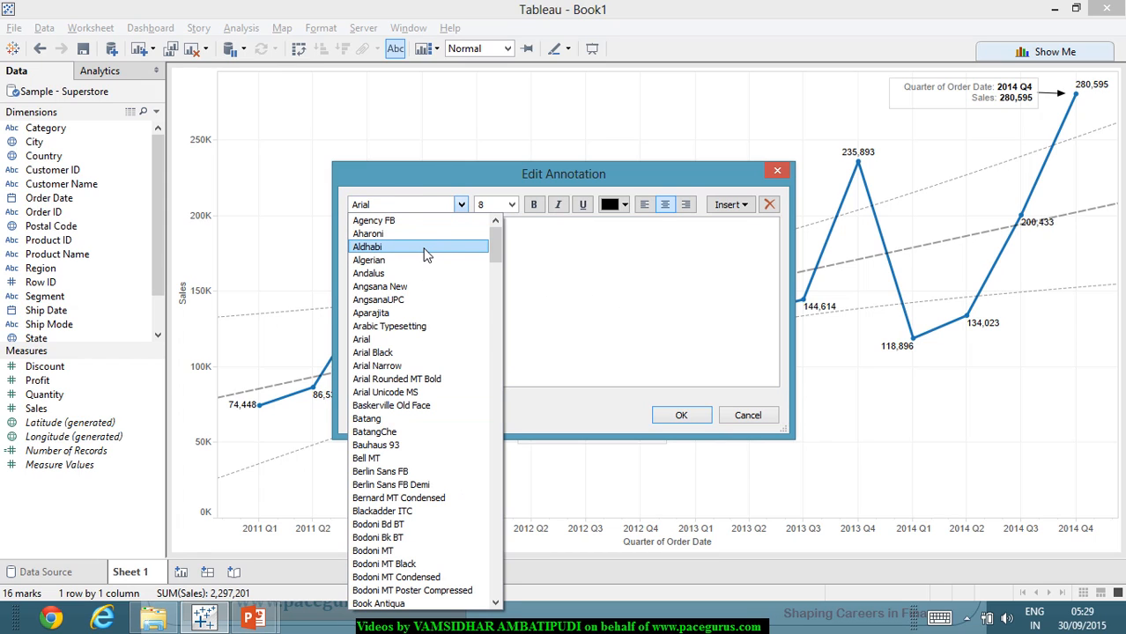
{"action": "left_click", "coordinate": [423, 459]}
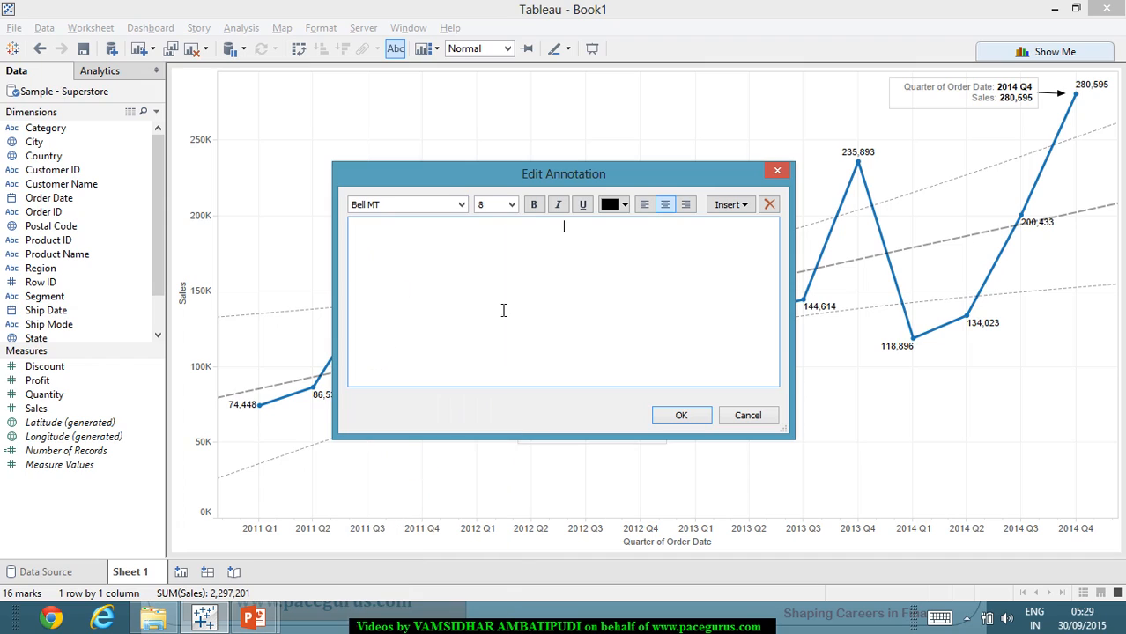
{"action": "left_click", "coordinate": [511, 204]}
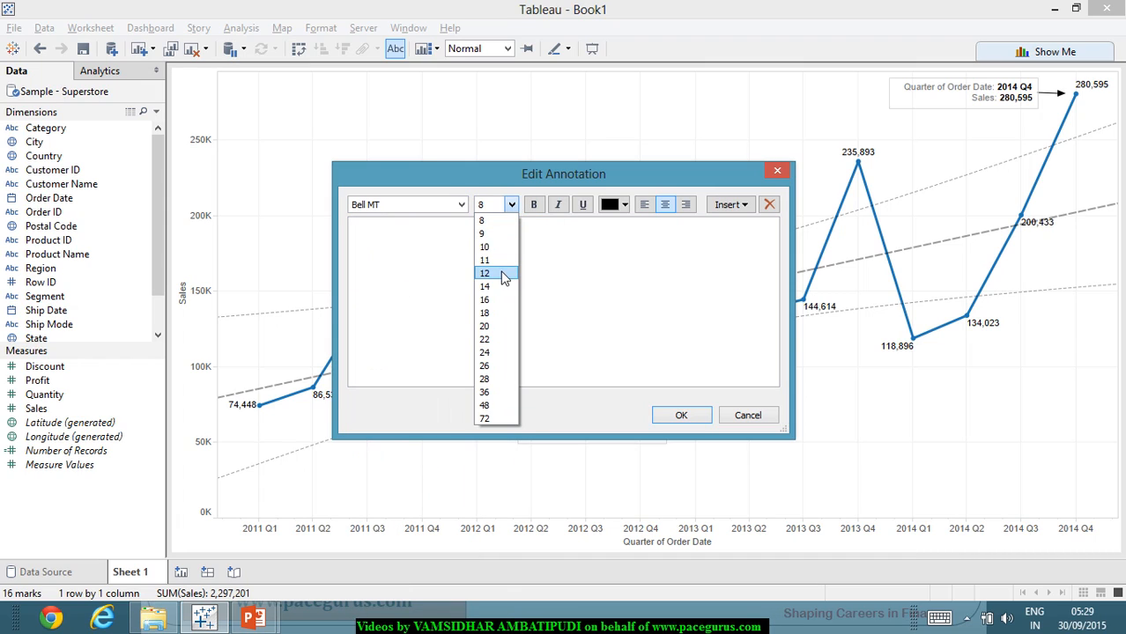
{"action": "left_click", "coordinate": [508, 275]}
{"action": "left_click", "coordinate": [512, 204]}
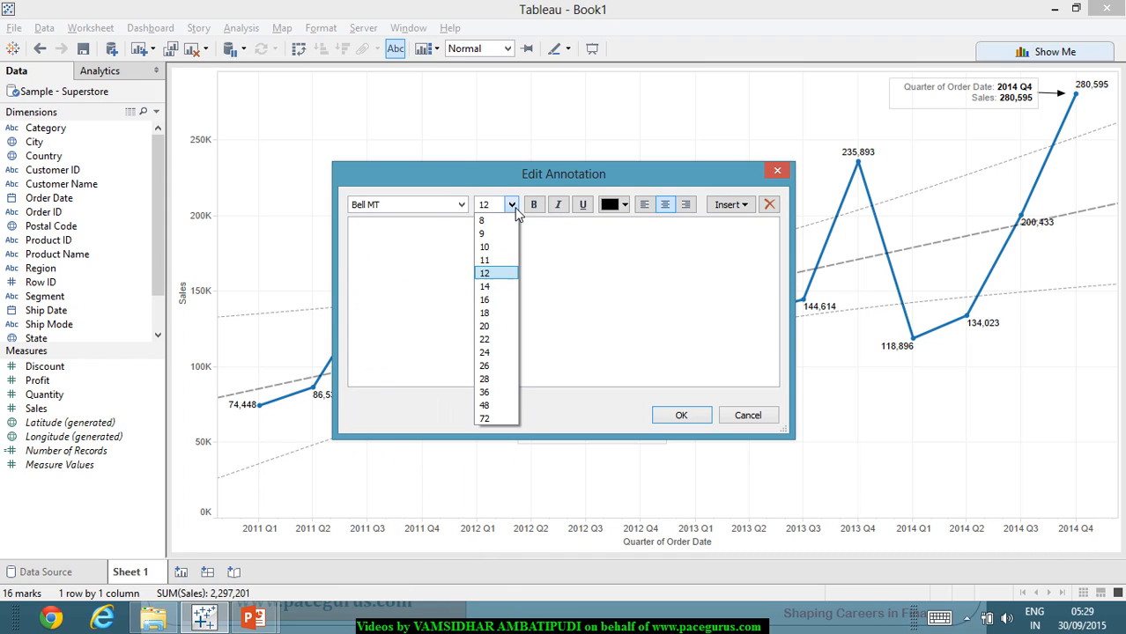
{"action": "left_click", "coordinate": [496, 287]}
{"action": "type", "text": "Sal"}
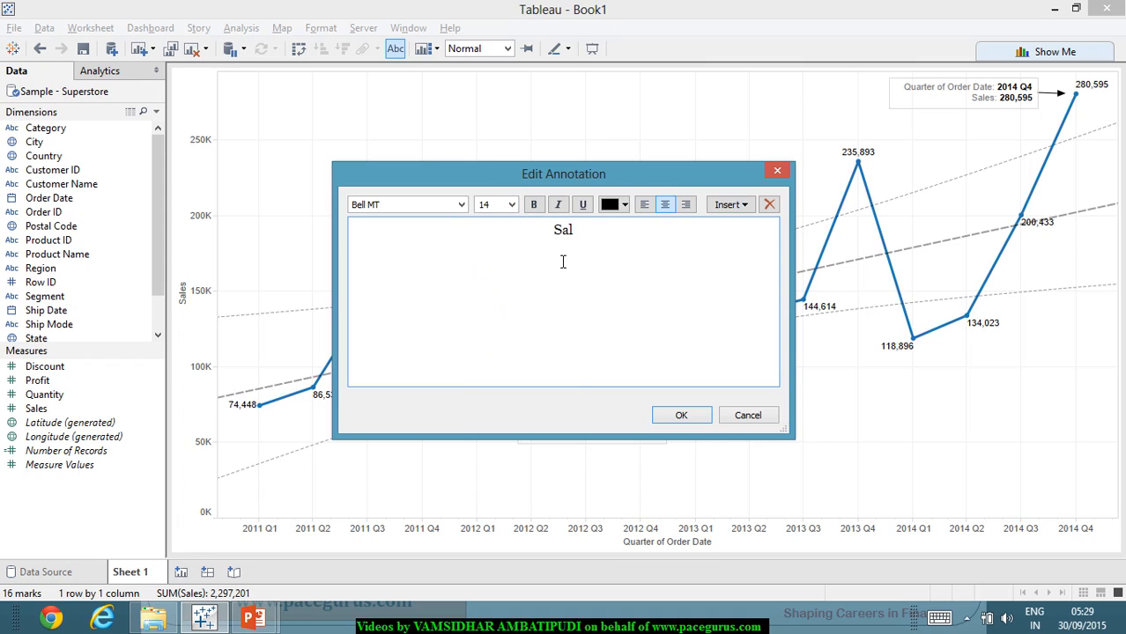
{"action": "type", "text": "es Trends"}
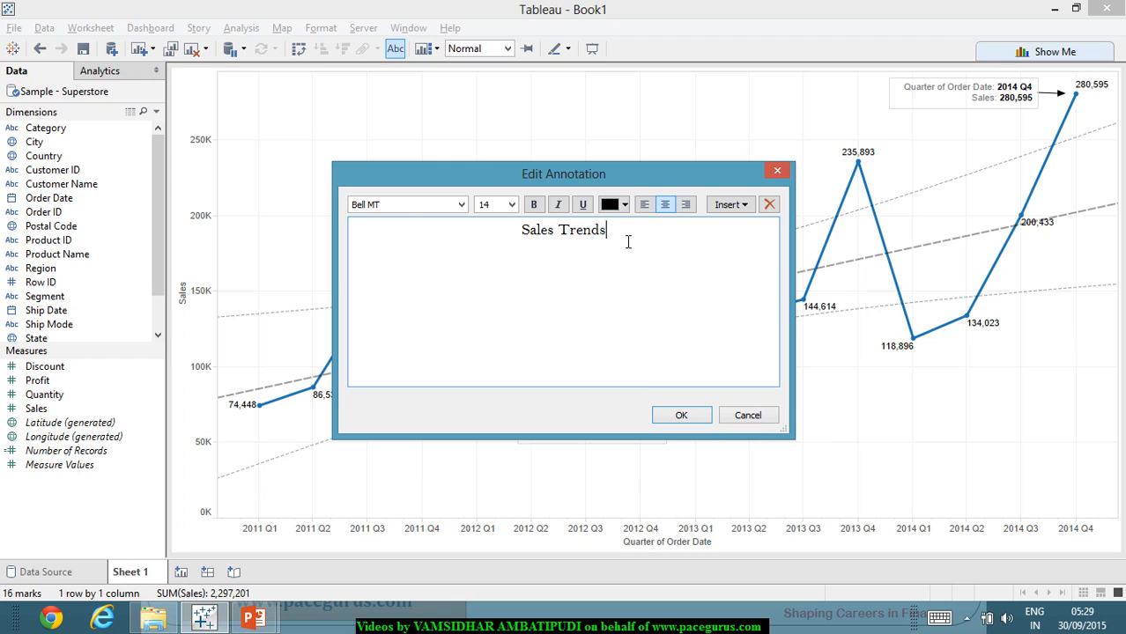
Colour the "Sales Trends" annotation text dark green and place the annotation on the chart.
{"action": "left_click_drag", "start_coordinate": [617, 232], "coordinate": [519, 231]}
{"action": "left_click", "coordinate": [625, 206]}
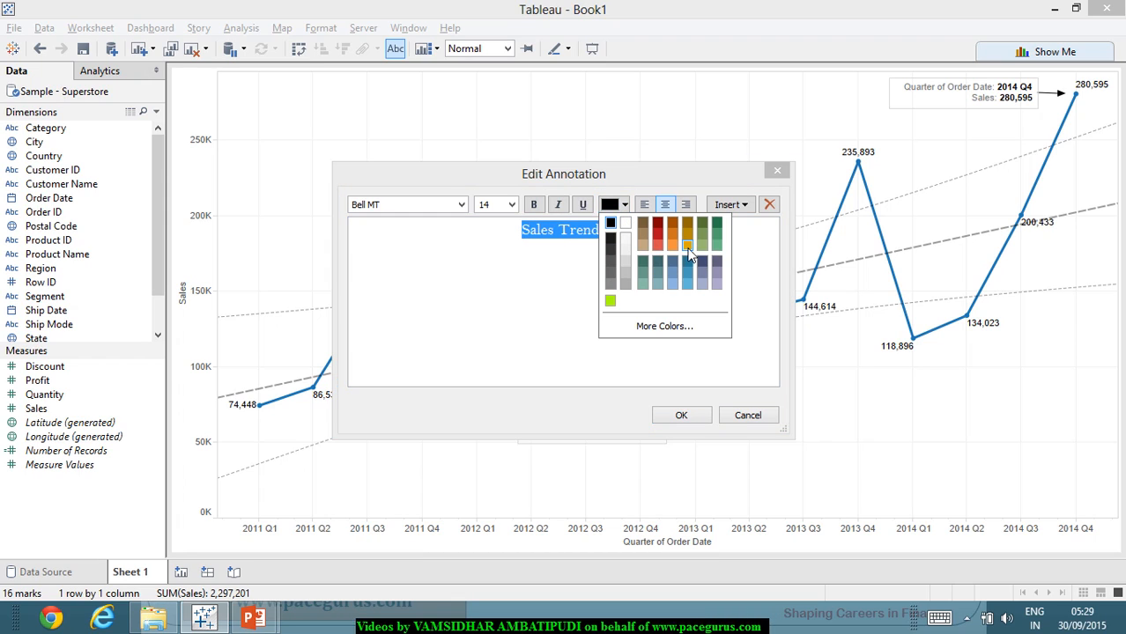
{"action": "left_click", "coordinate": [717, 269]}
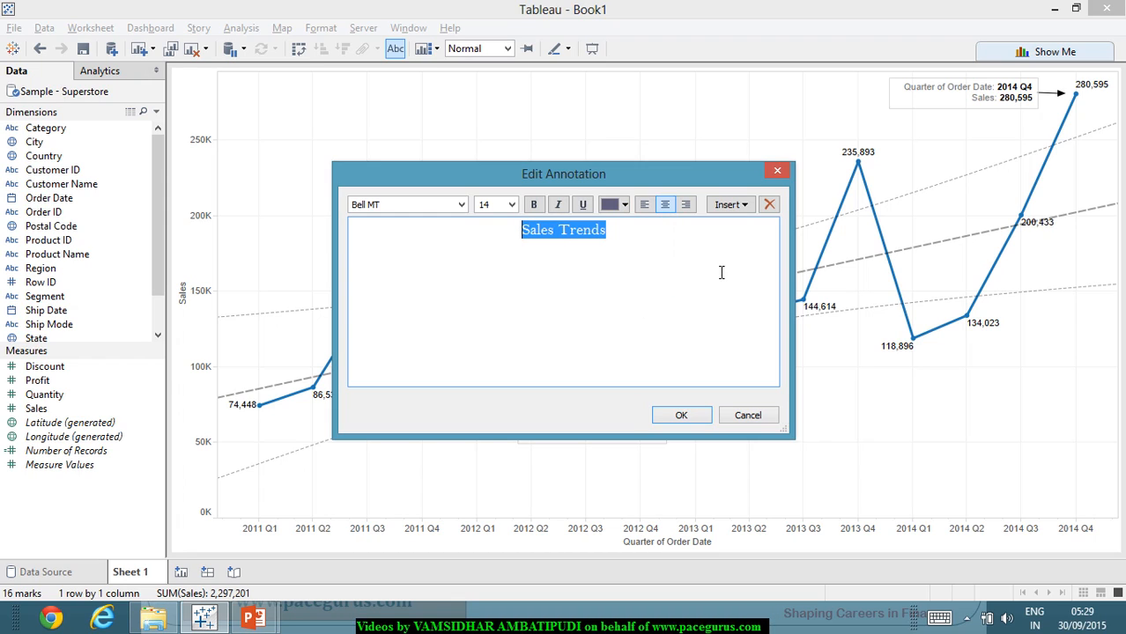
{"action": "left_click", "coordinate": [625, 206]}
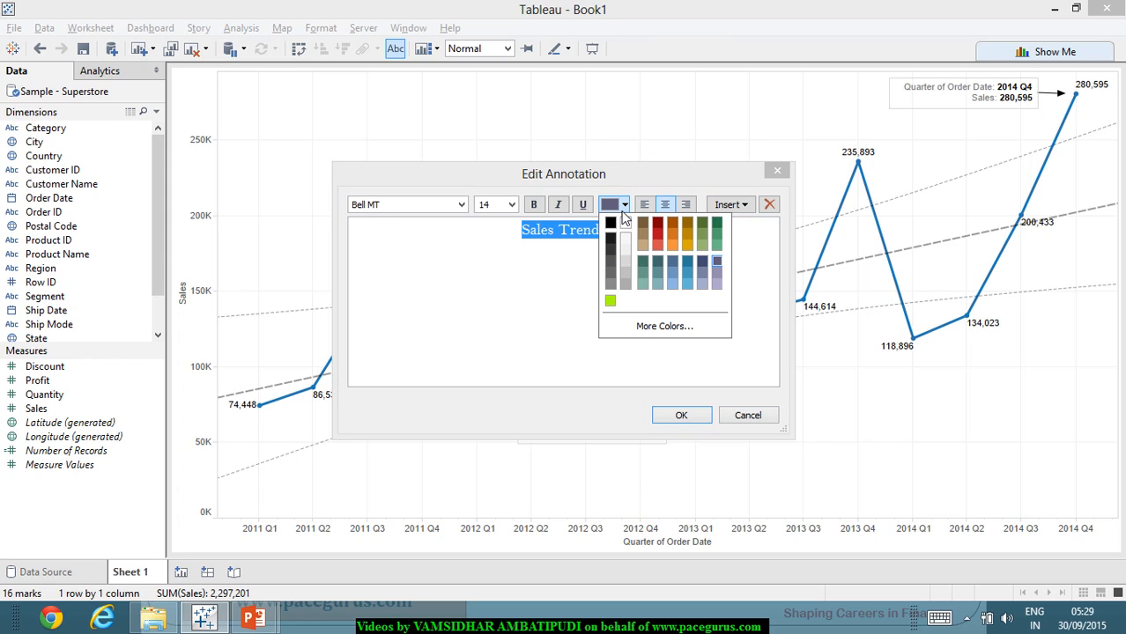
{"action": "left_click", "coordinate": [711, 229]}
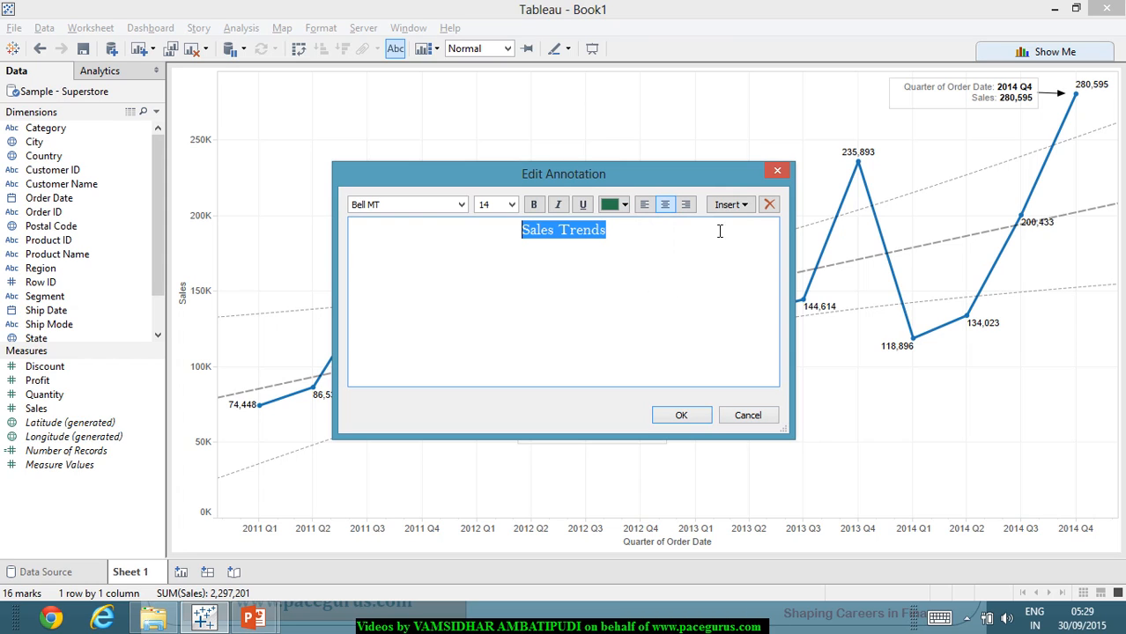
{"action": "left_click", "coordinate": [681, 415]}
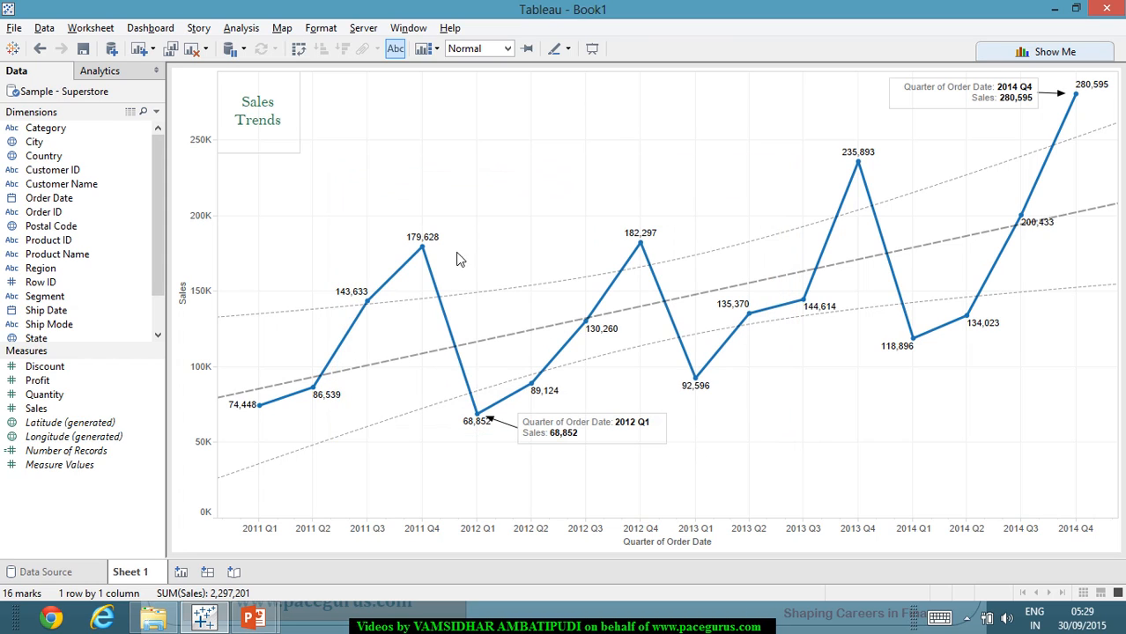
Widen the "Sales Trends" annotation box and reduce its height so the text fits on one line.
{"action": "left_click", "coordinate": [300, 109]}
{"action": "left_click_drag", "start_coordinate": [301, 112], "coordinate": [357, 112]}
{"action": "mouse_move", "coordinate": [290, 156]}
{"action": "left_mouse_down"}
{"action": "mouse_move", "coordinate": [297, 98]}
{"action": "mouse_move", "coordinate": [292, 110]}
{"action": "left_mouse_up"}
{"action": "left_click", "coordinate": [431, 147]}
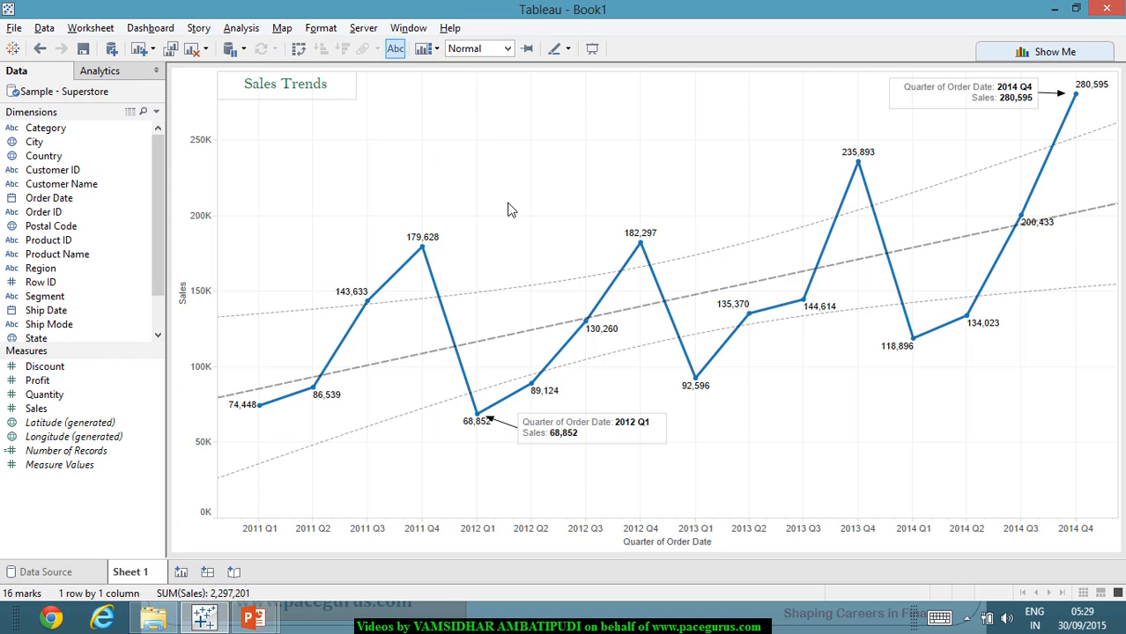
Format the "Sales Trends" annotation box with its border set to None.
{"action": "left_click", "coordinate": [310, 102]}
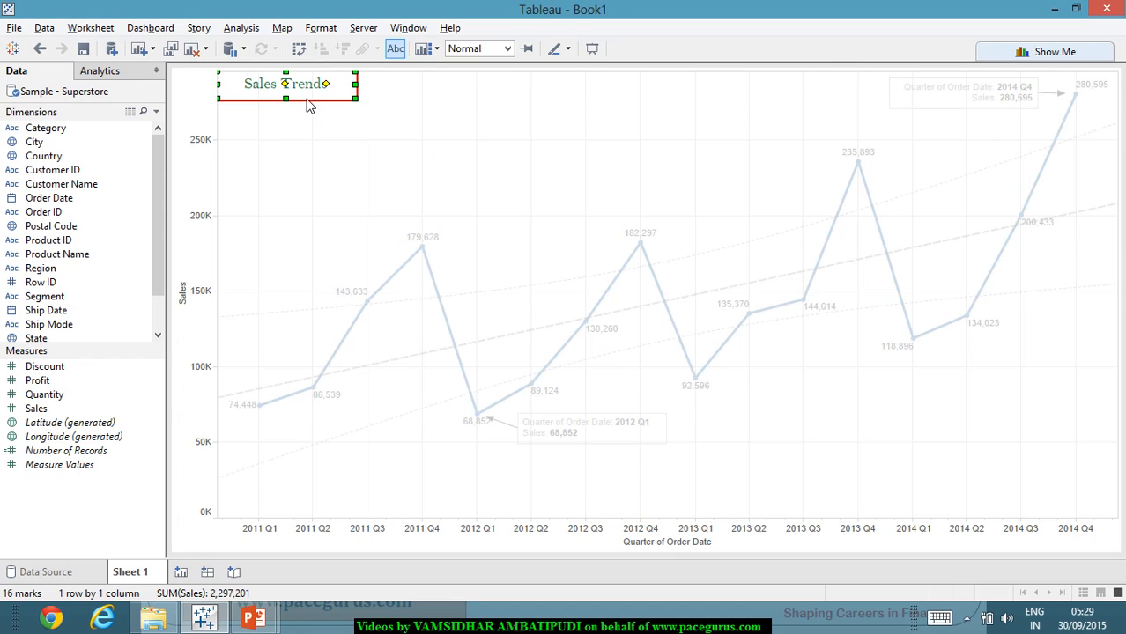
{"action": "right_click", "coordinate": [309, 104]}
{"action": "left_click", "coordinate": [343, 129]}
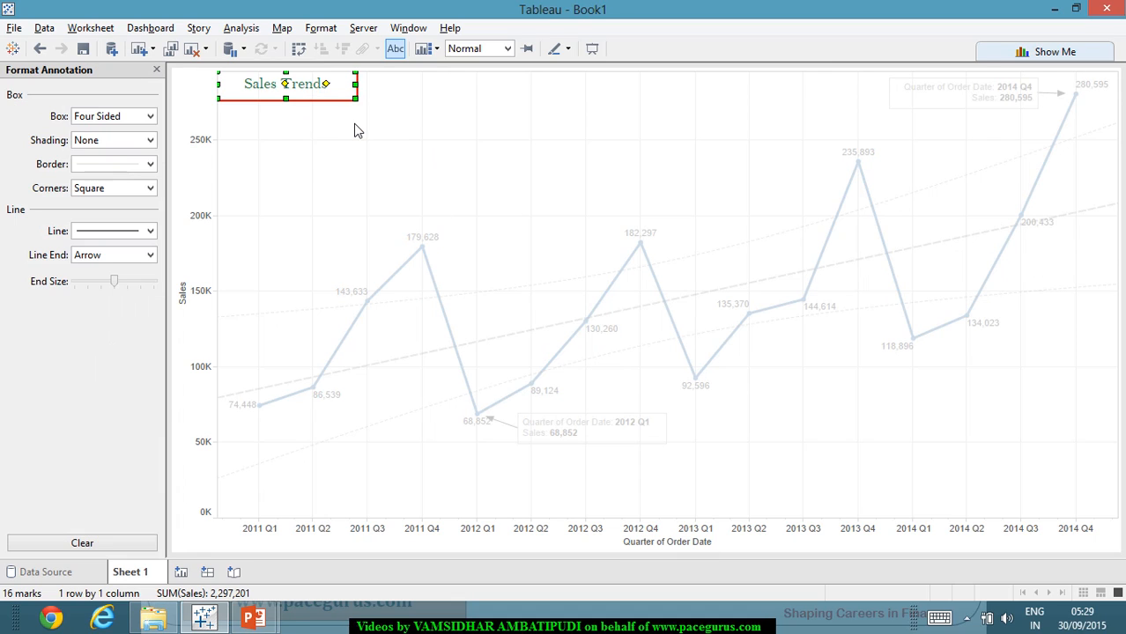
{"action": "left_click", "coordinate": [150, 164]}
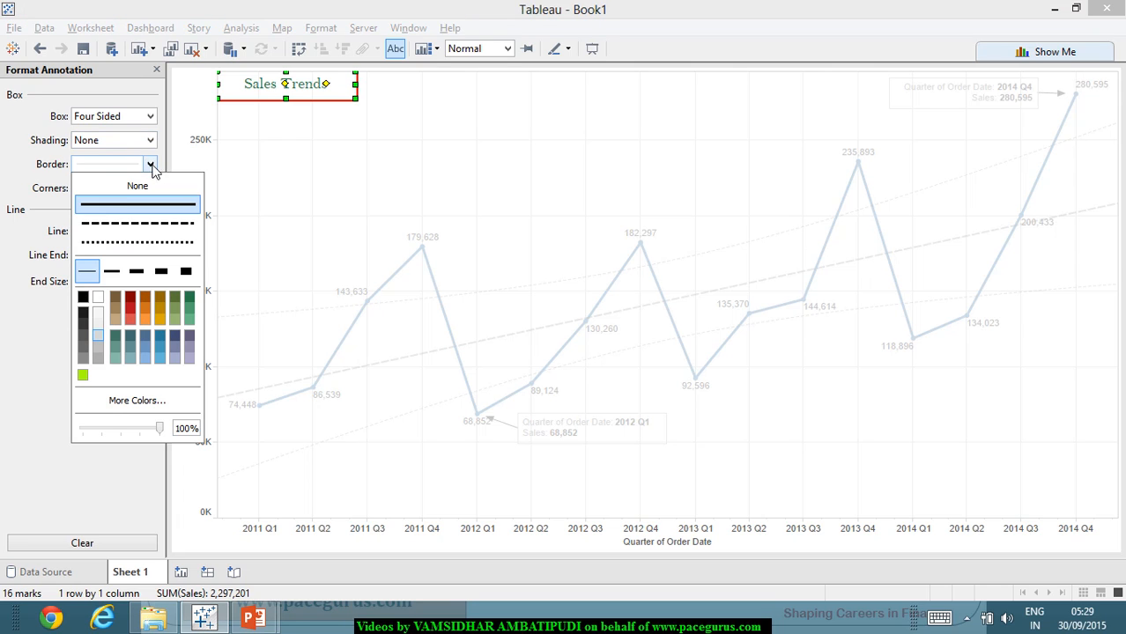
{"action": "left_click", "coordinate": [427, 168]}
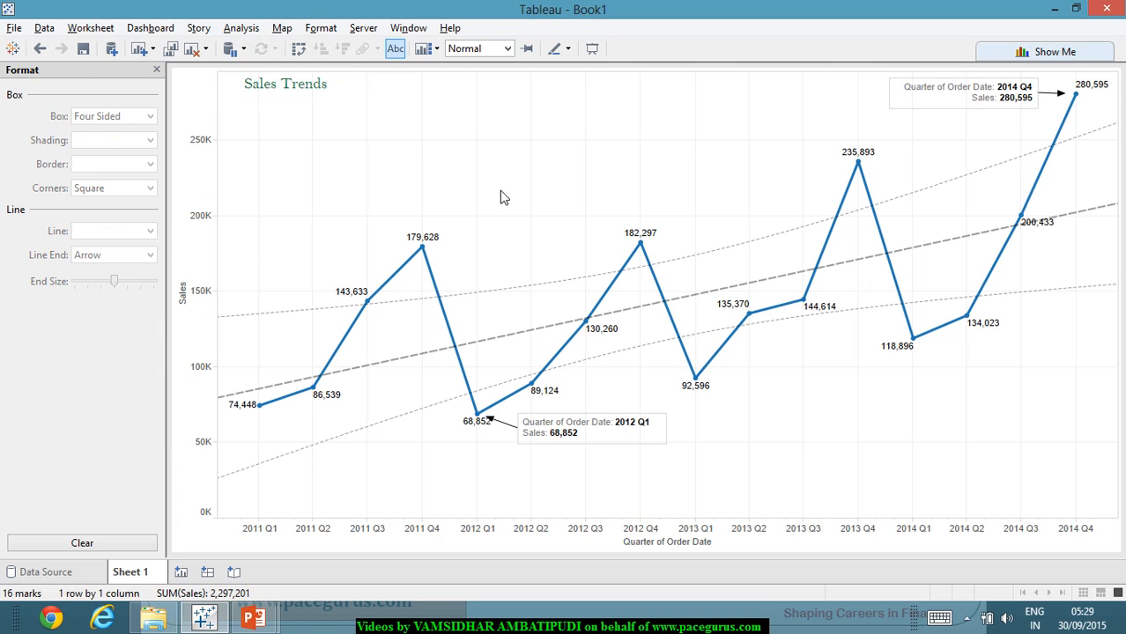
Narrow the borderless "Sales Trends" annotation box to fit closely around its text.
{"action": "left_click", "coordinate": [279, 87]}
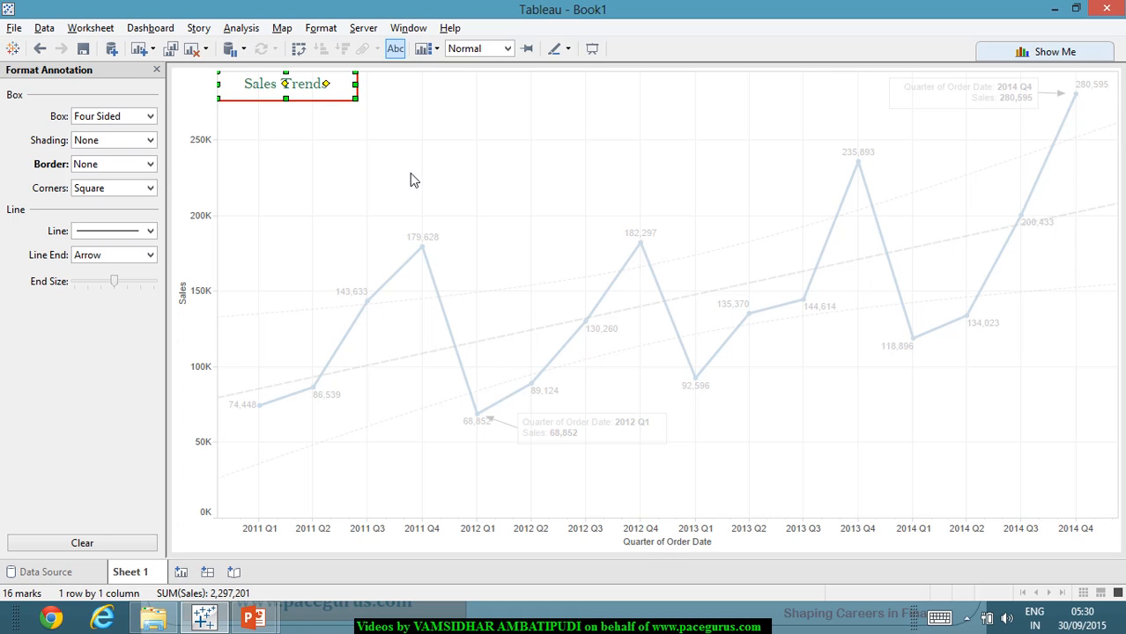
{"action": "left_click_drag", "start_coordinate": [356, 85], "coordinate": [321, 88]}
{"action": "left_click", "coordinate": [472, 214]}
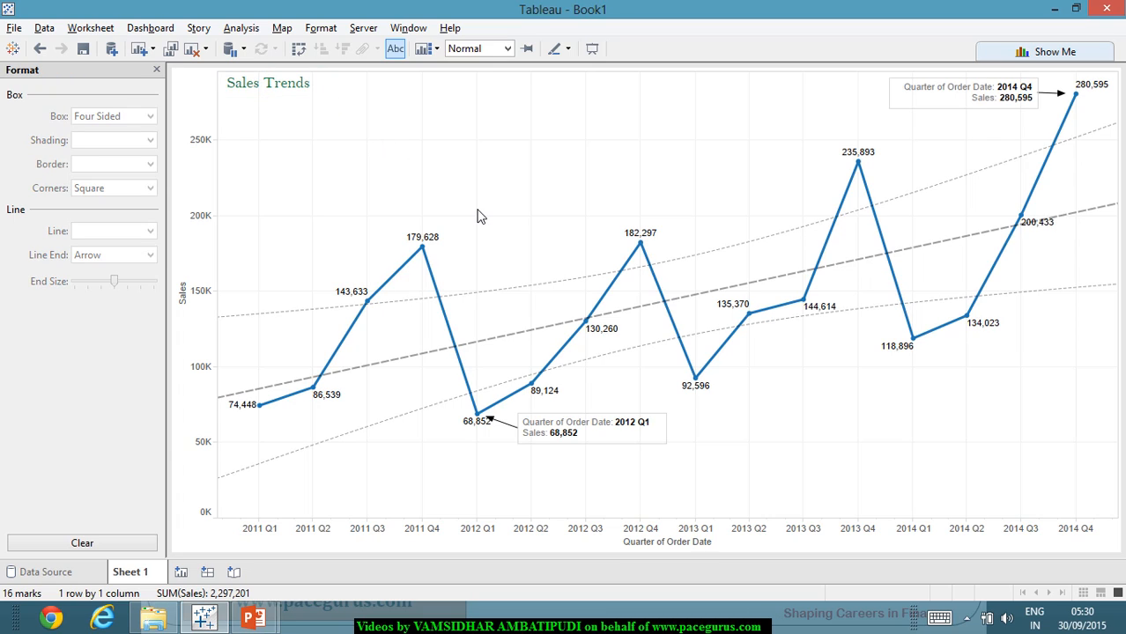
Try hiding the header of the vertical Sales axis, undo the change and deselect the axis.
{"action": "left_click", "coordinate": [187, 297]}
{"action": "right_click", "coordinate": [189, 296]}
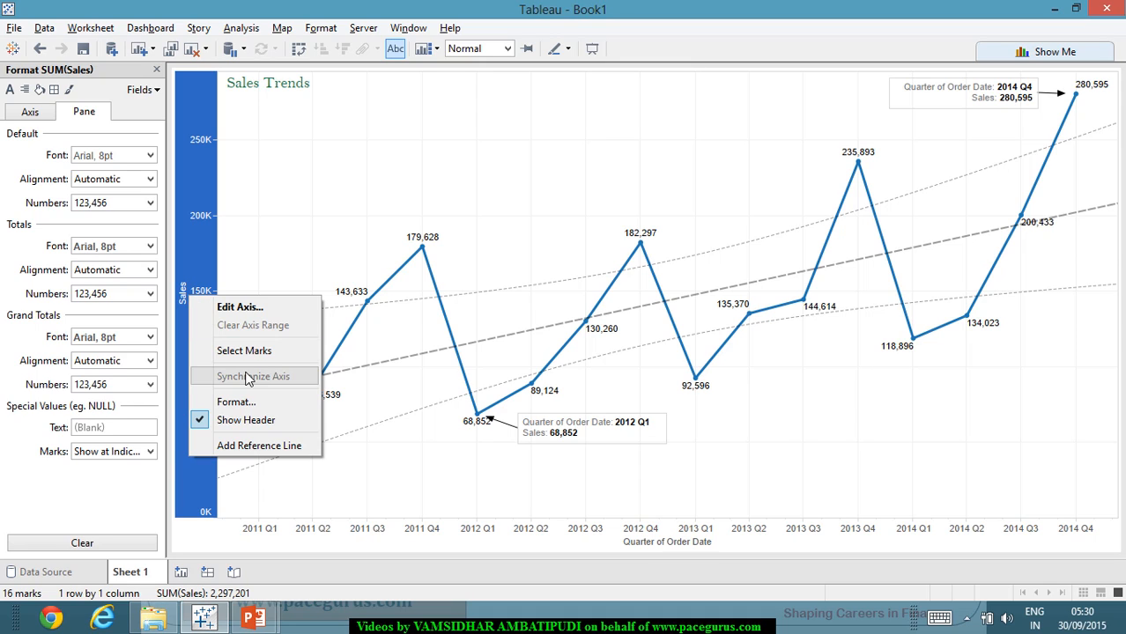
{"action": "left_click", "coordinate": [261, 420]}
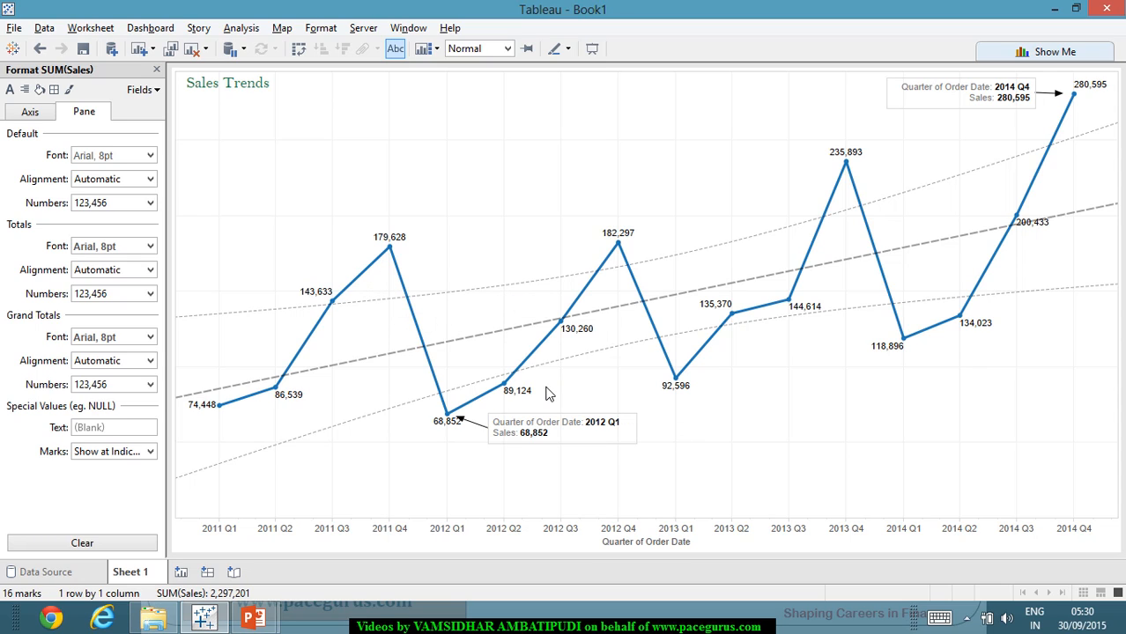
{"action": "key", "text": "ctrl+z"}
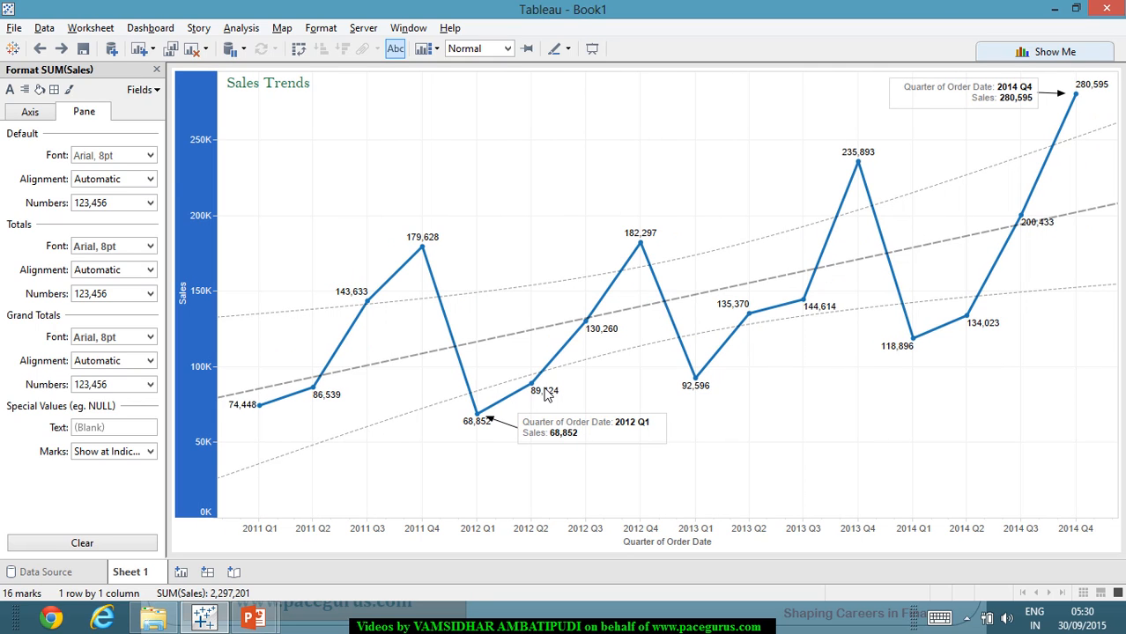
{"action": "left_click", "coordinate": [252, 242]}
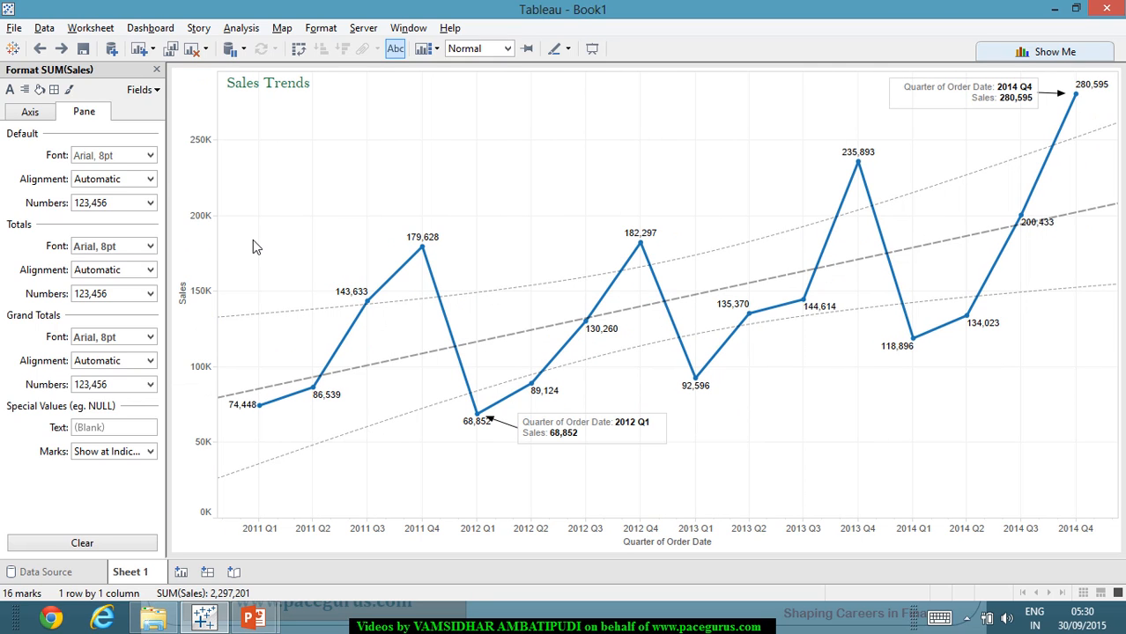
Open the formatting options for the vertical Sales axis.
{"action": "left_click", "coordinate": [183, 301]}
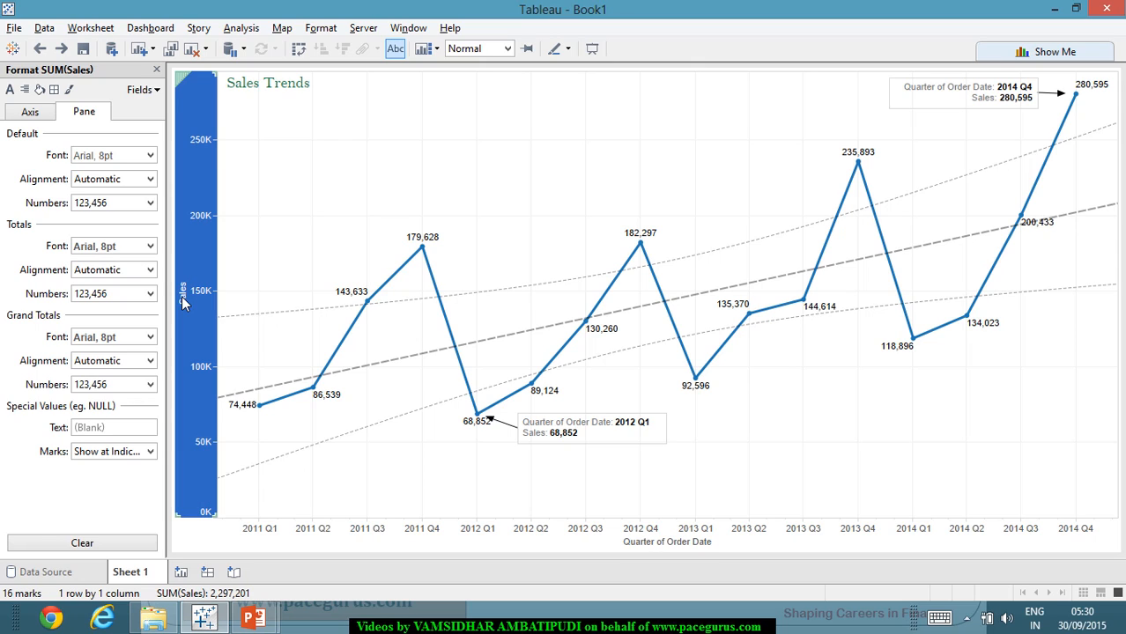
{"action": "right_click", "coordinate": [183, 301]}
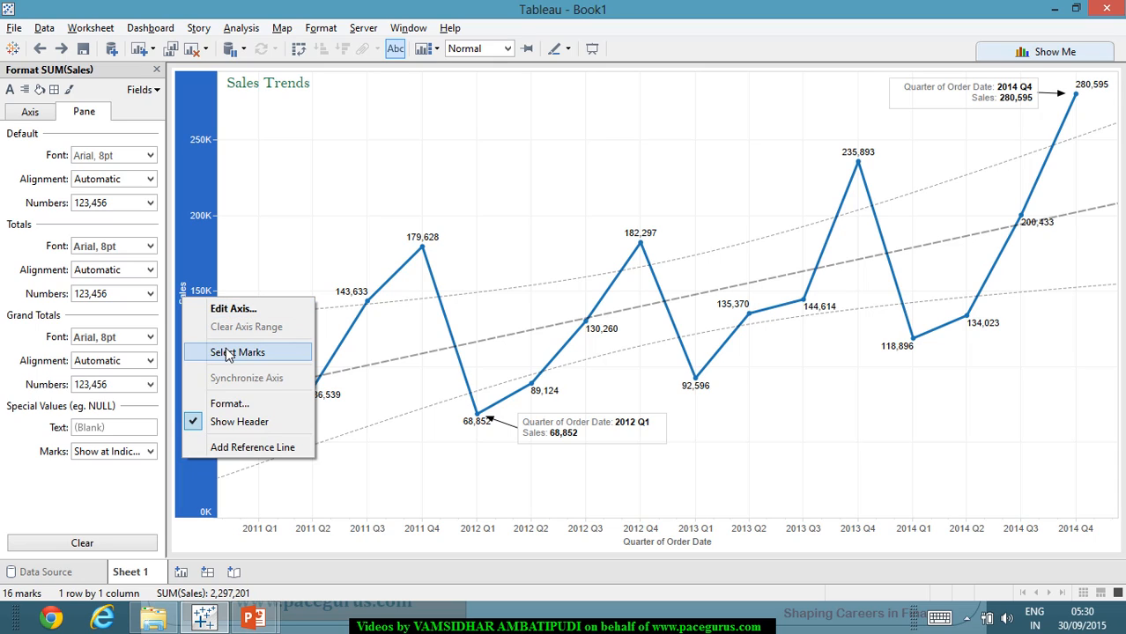
{"action": "left_click", "coordinate": [252, 407]}
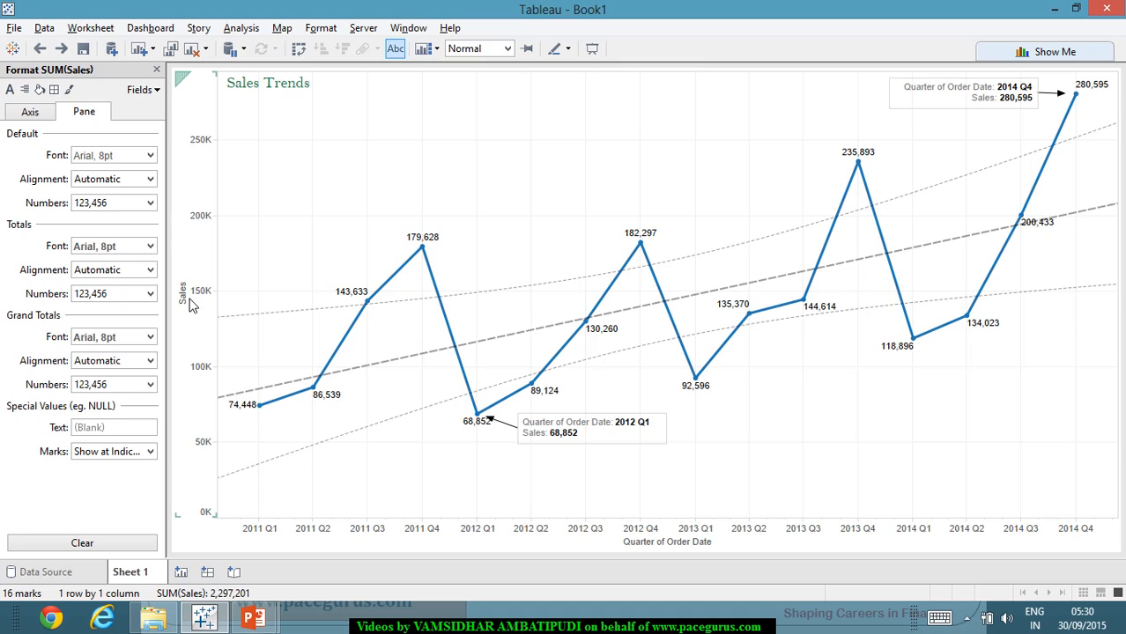
Turn off Show Header for the Sales axis once more and undo it.
{"action": "right_click", "coordinate": [190, 300]}
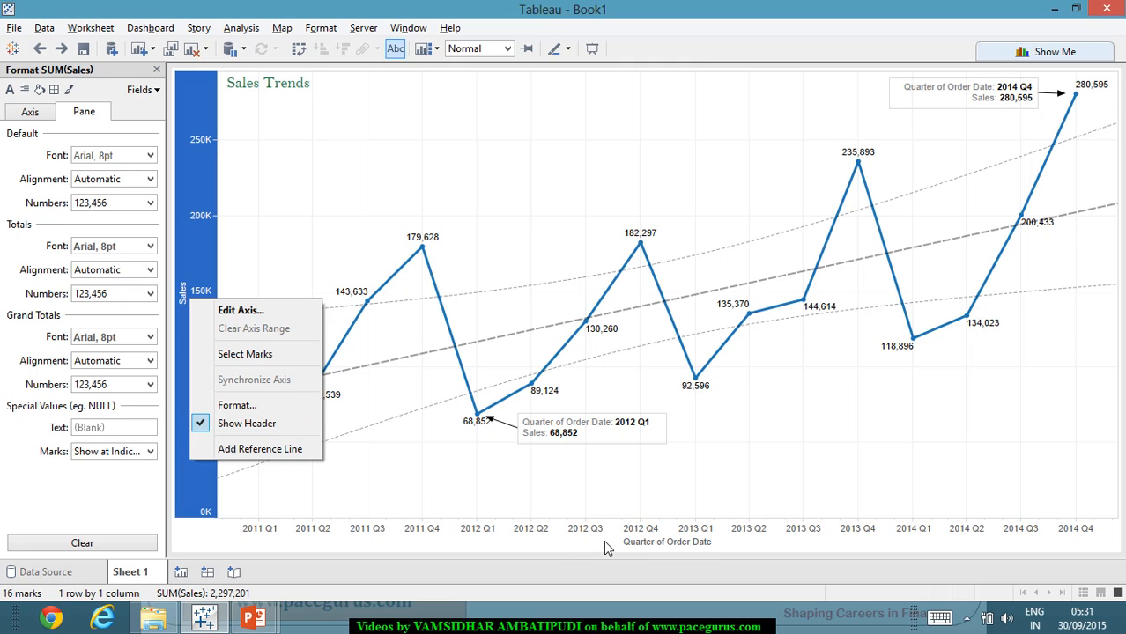
{"action": "left_click", "coordinate": [297, 429]}
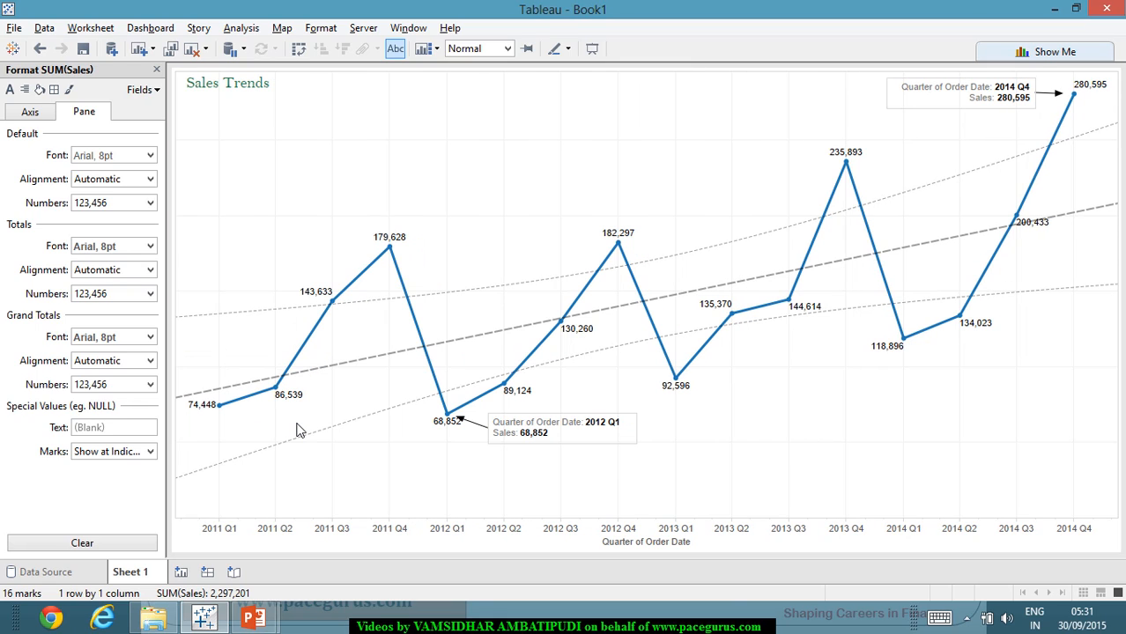
{"action": "key", "text": "ctrl+z"}
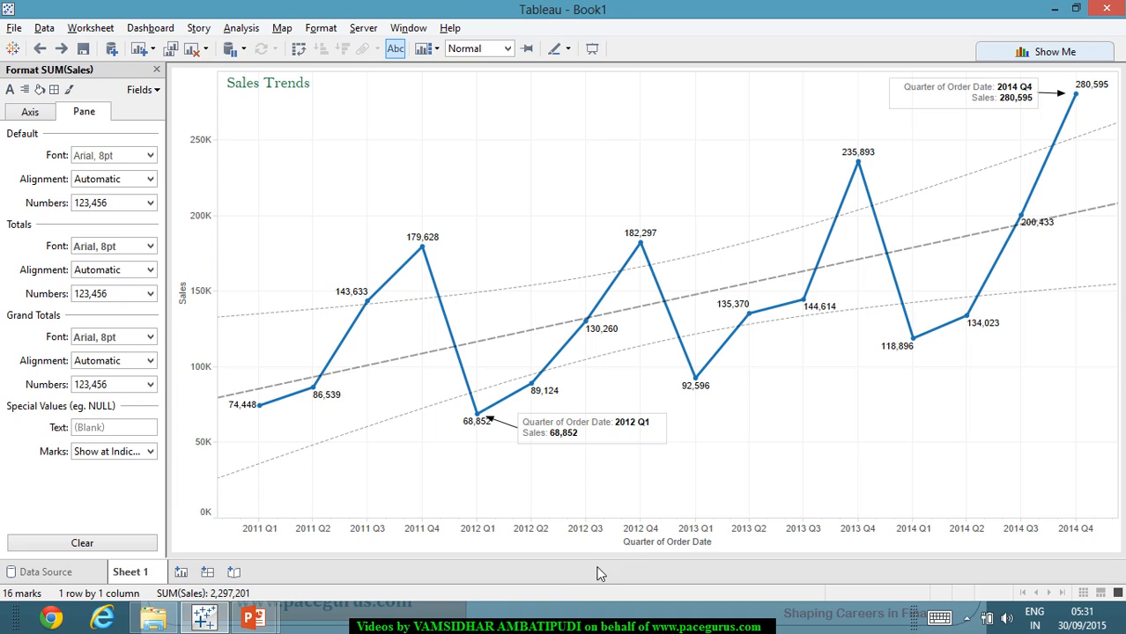
Examine the axis settings for the horizontal Quarter of Order Date axis, keeping the automatic range and title.
{"action": "right_click", "coordinate": [637, 544]}
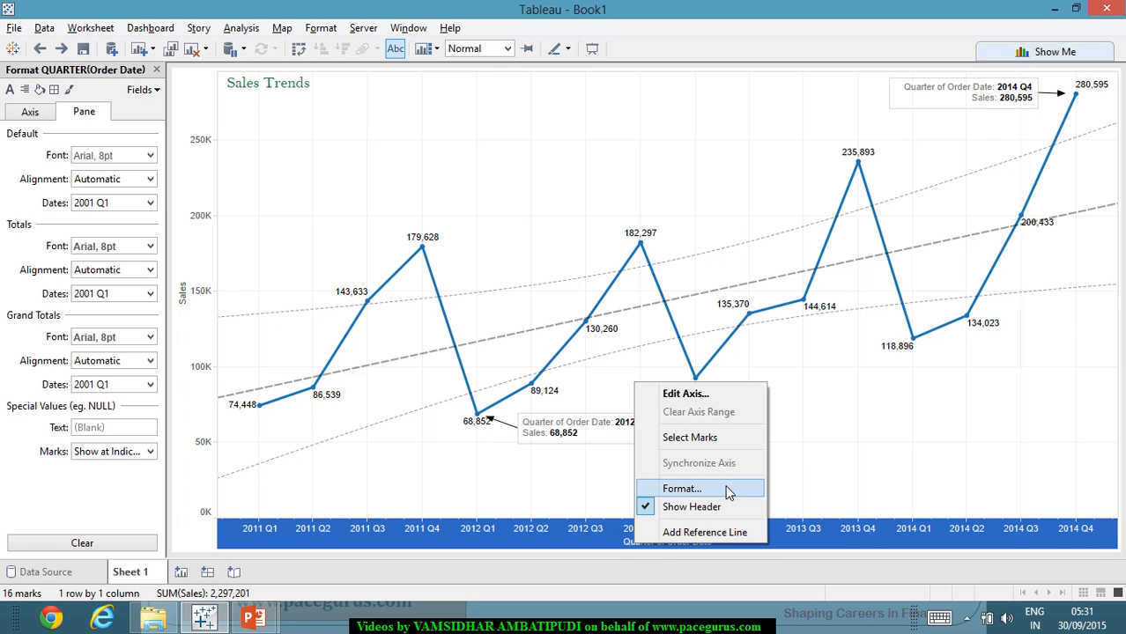
{"action": "left_click", "coordinate": [726, 393]}
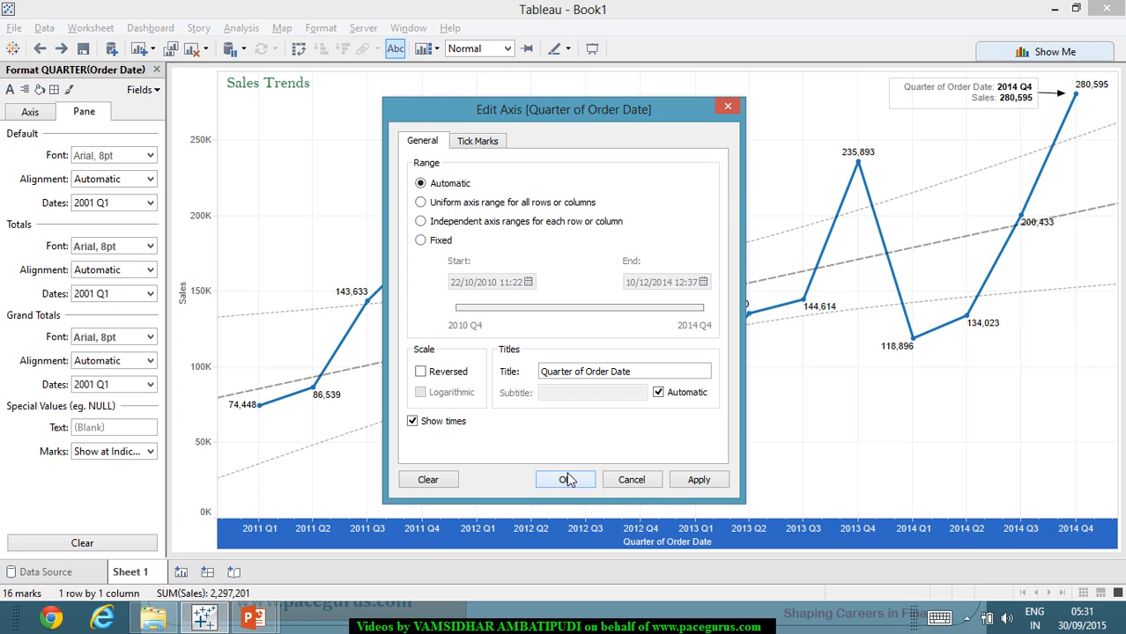
{"action": "left_click", "coordinate": [694, 486]}
{"action": "left_click", "coordinate": [569, 480]}
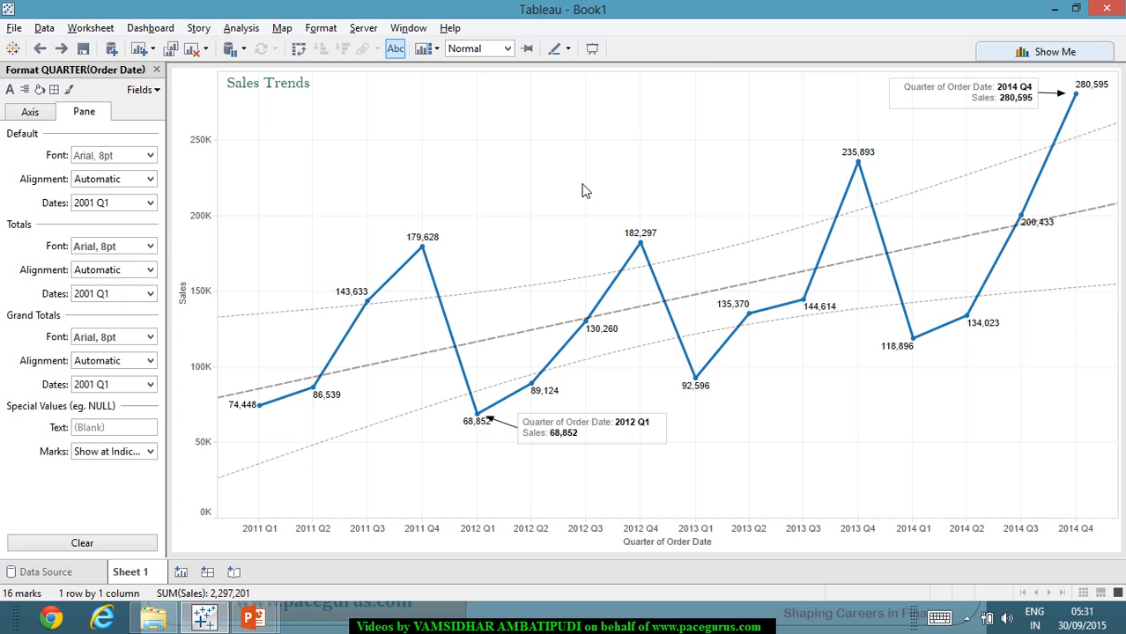
Edit the 2014 Q4 annotation, removing the "Quarter of Order Date:" label and replacing "Sales:" with "Sales of".
{"action": "left_click", "coordinate": [946, 108]}
{"action": "right_click", "coordinate": [939, 110]}
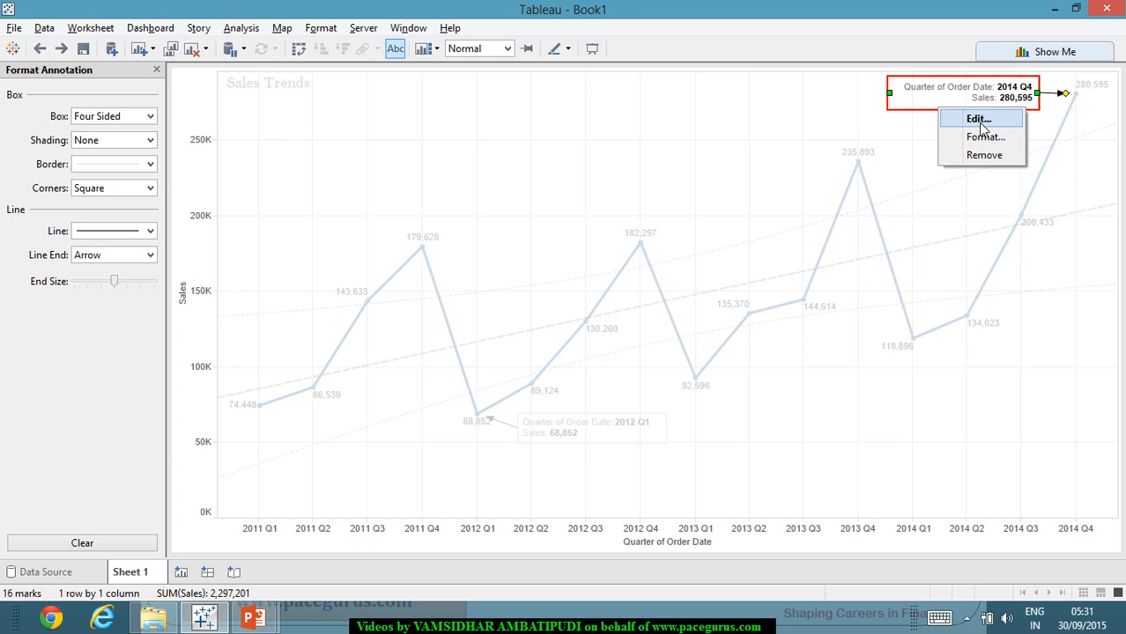
{"action": "left_click", "coordinate": [978, 118]}
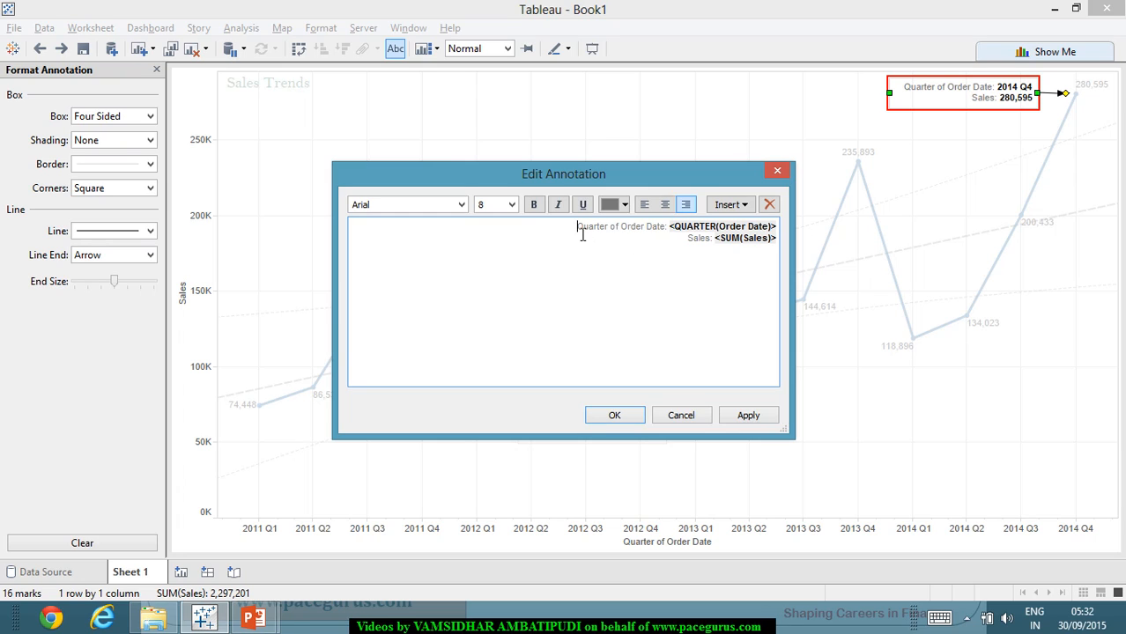
{"action": "mouse_move", "coordinate": [582, 235]}
{"action": "left_mouse_down"}
{"action": "mouse_move", "coordinate": [767, 233]}
{"action": "mouse_move", "coordinate": [676, 239]}
{"action": "left_mouse_up"}
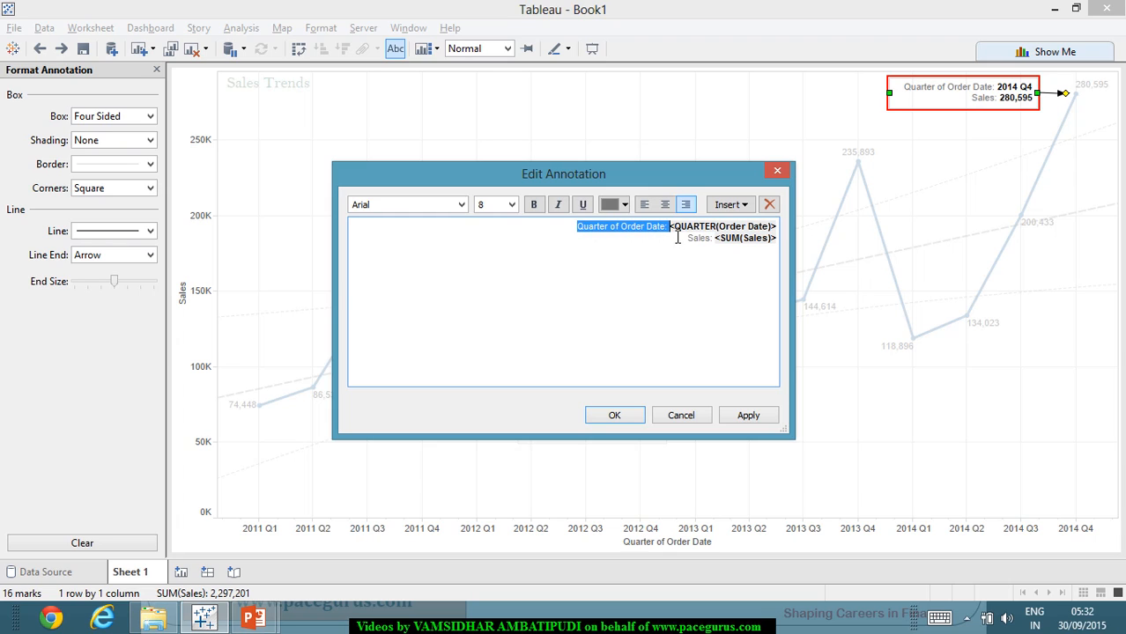
{"action": "key", "text": "Delete"}
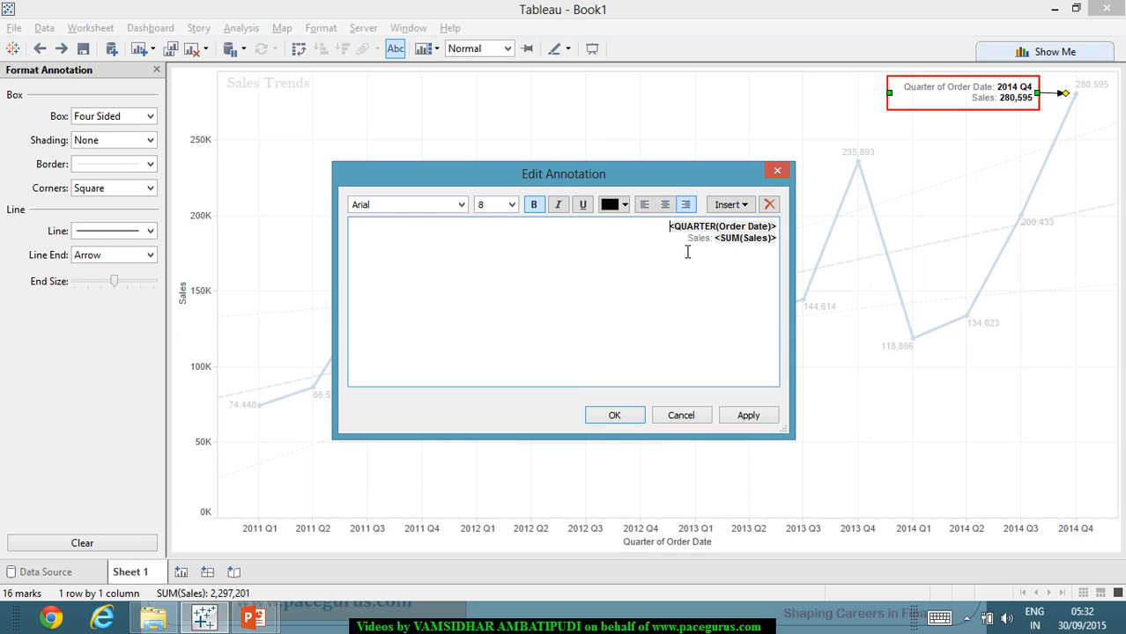
{"action": "left_click_drag", "start_coordinate": [688, 238], "coordinate": [713, 238]}
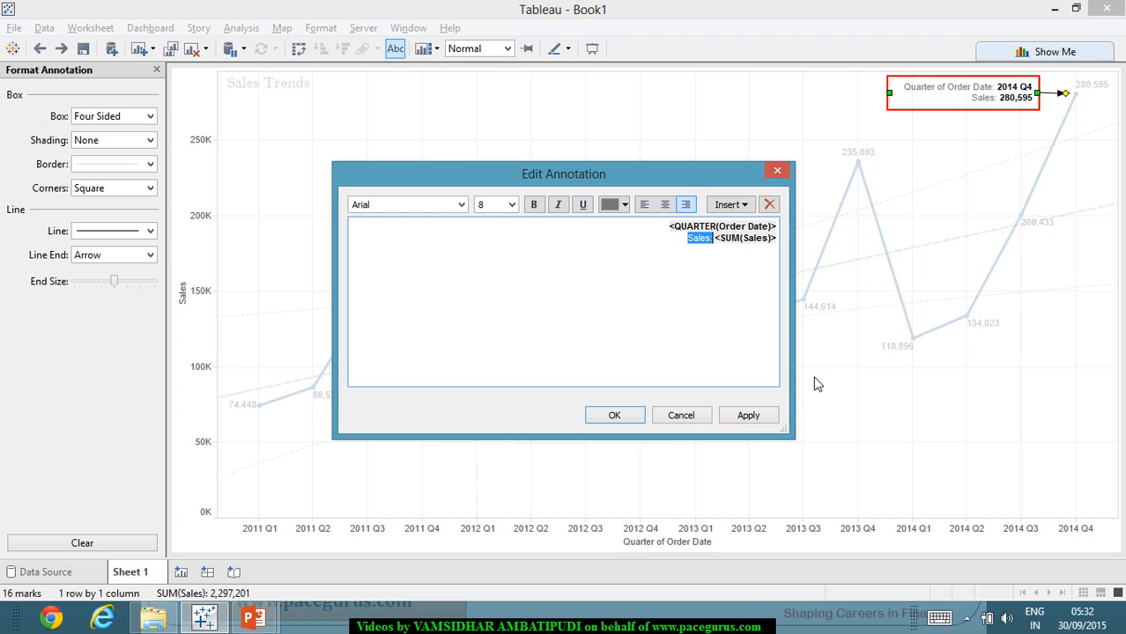
{"action": "key", "text": "BackSpace"}
{"action": "type", "text": "Sales"}
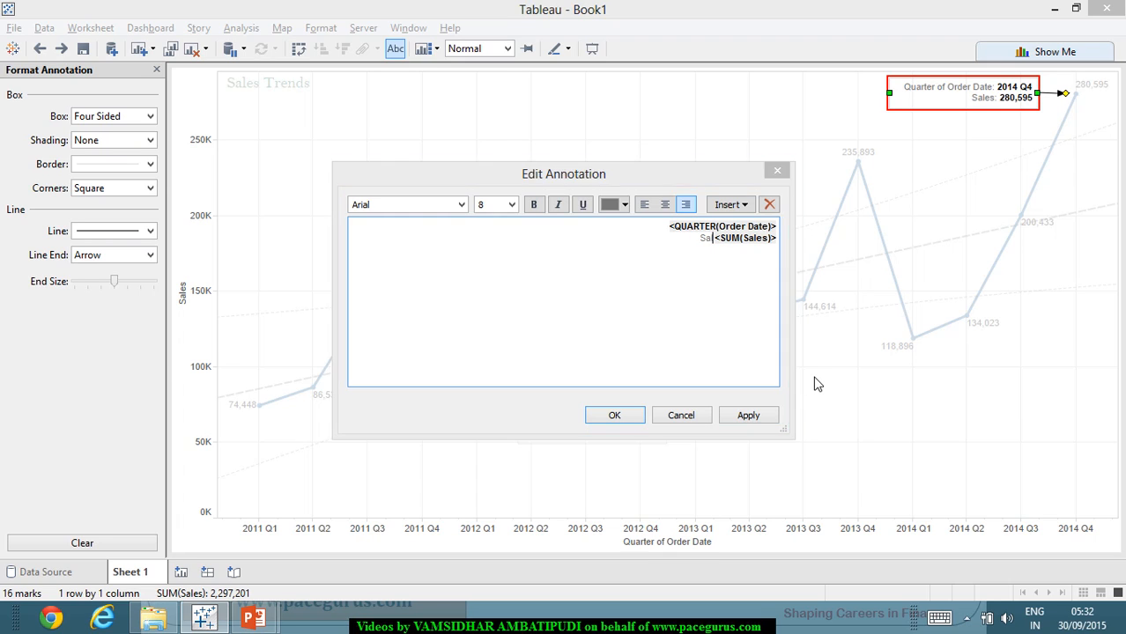
{"action": "type", "text": " of"}
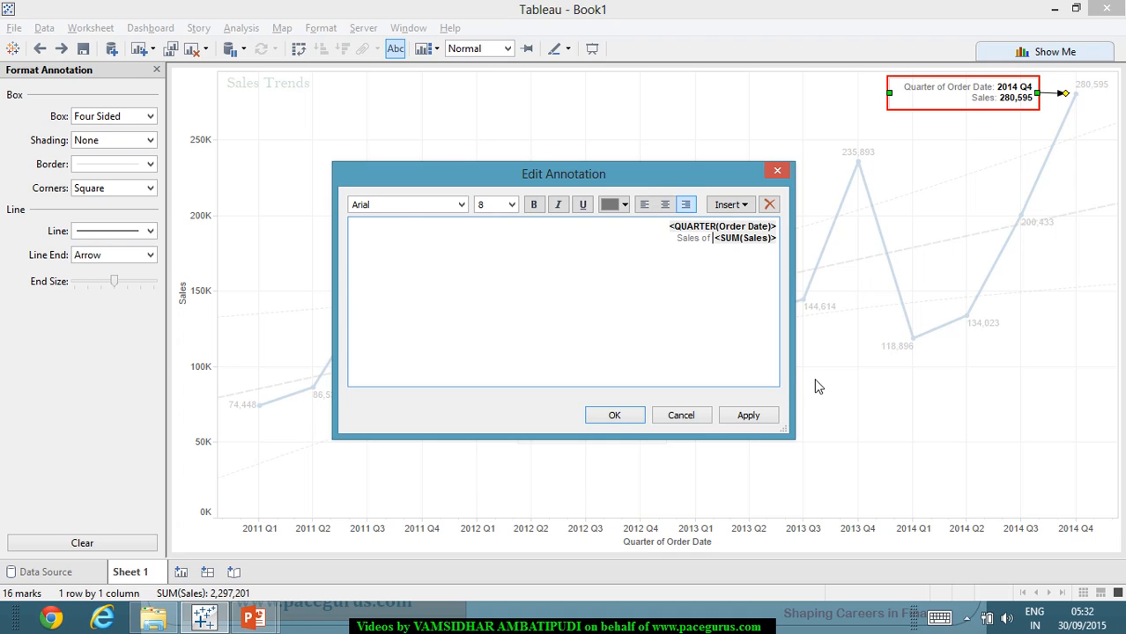
{"action": "left_click", "coordinate": [749, 415]}
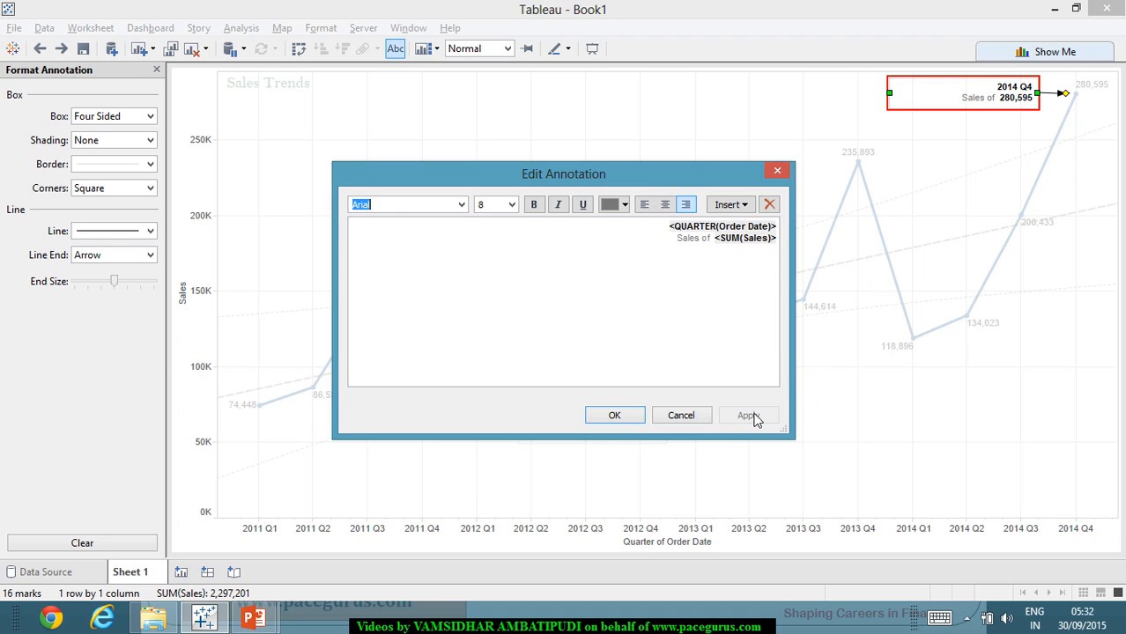
{"action": "left_click", "coordinate": [614, 416]}
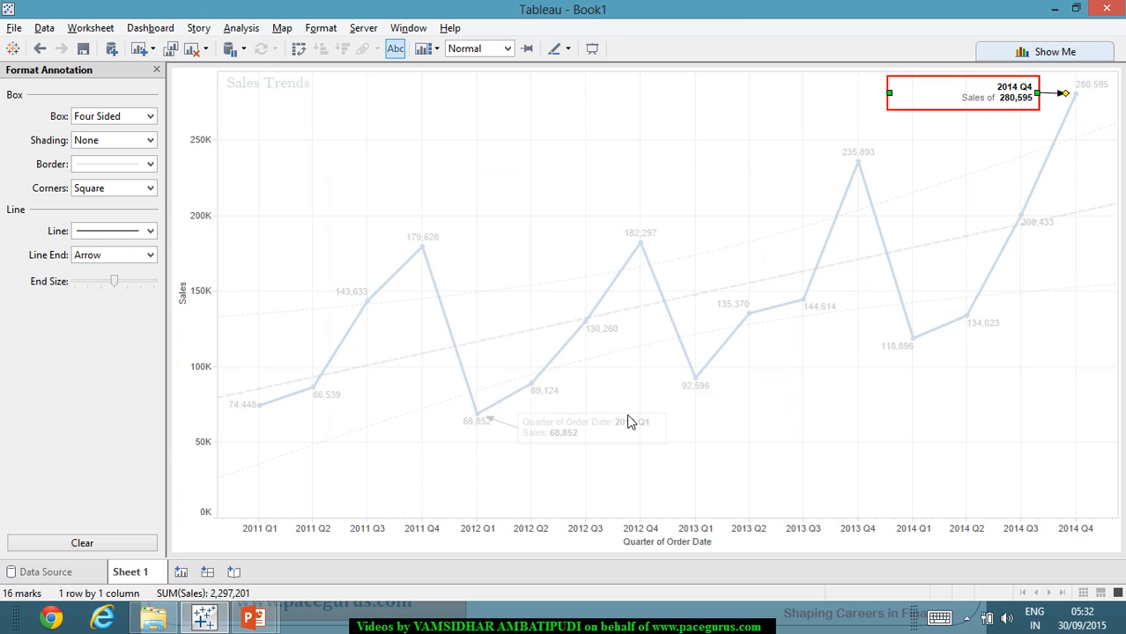
Set the font size of all text in the 2014 Q4 annotation to 12.
{"action": "right_click", "coordinate": [919, 108]}
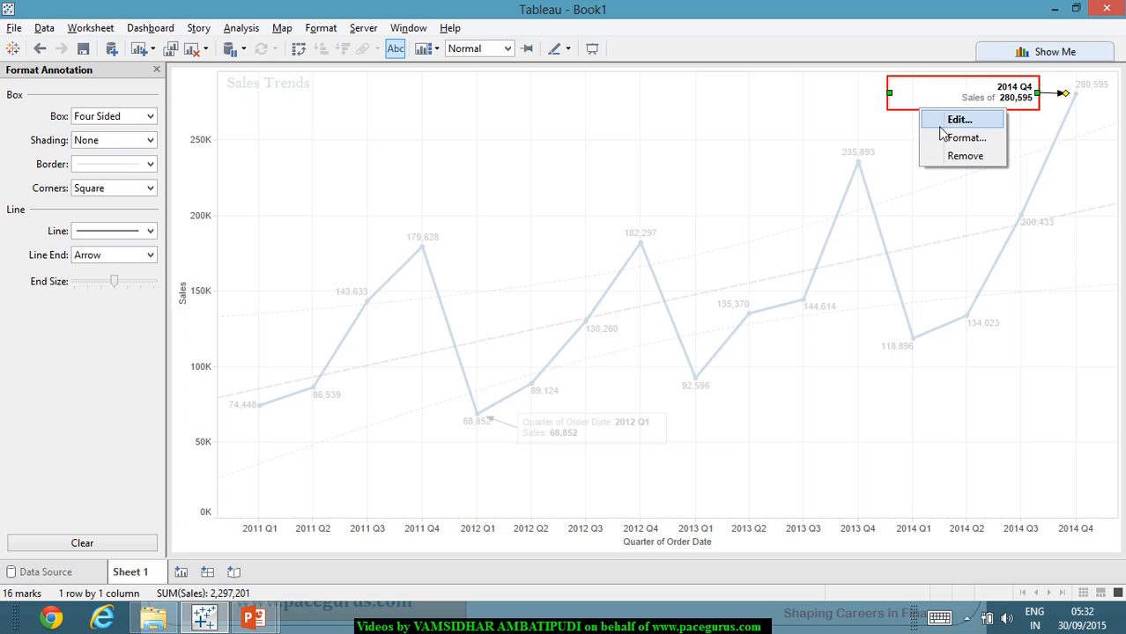
{"action": "left_click", "coordinate": [946, 135]}
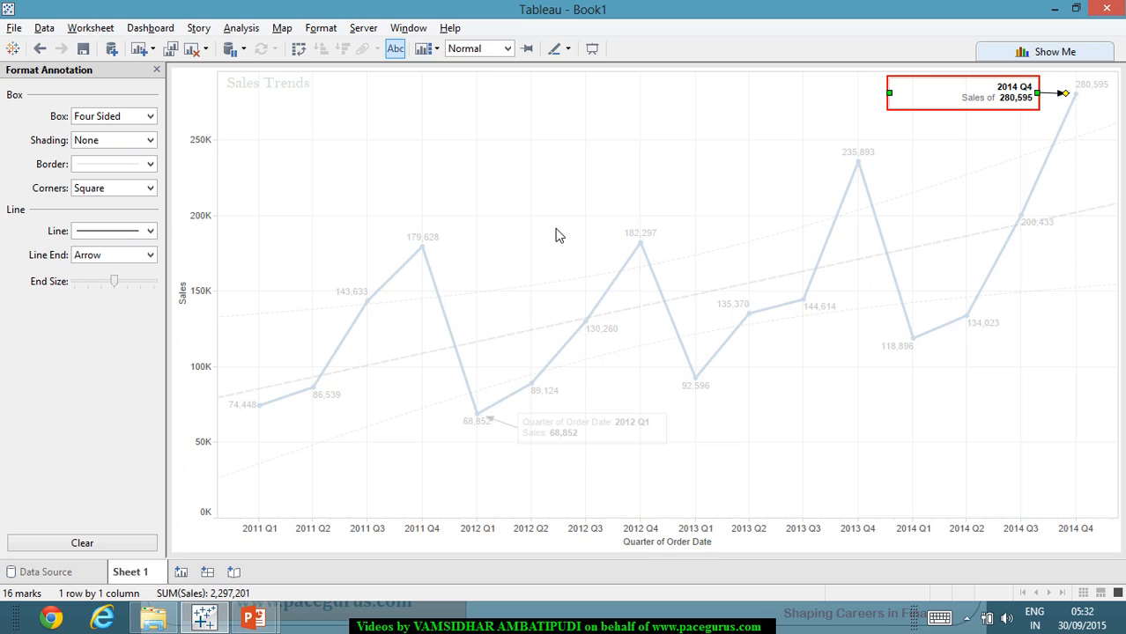
{"action": "right_click", "coordinate": [949, 112]}
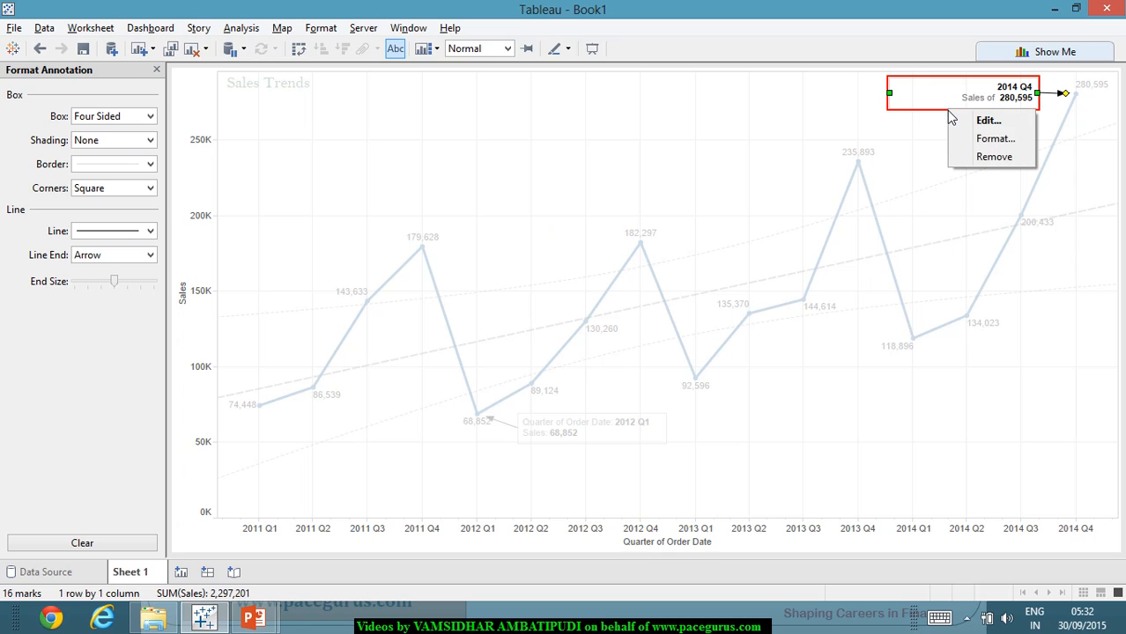
{"action": "left_click", "coordinate": [989, 139]}
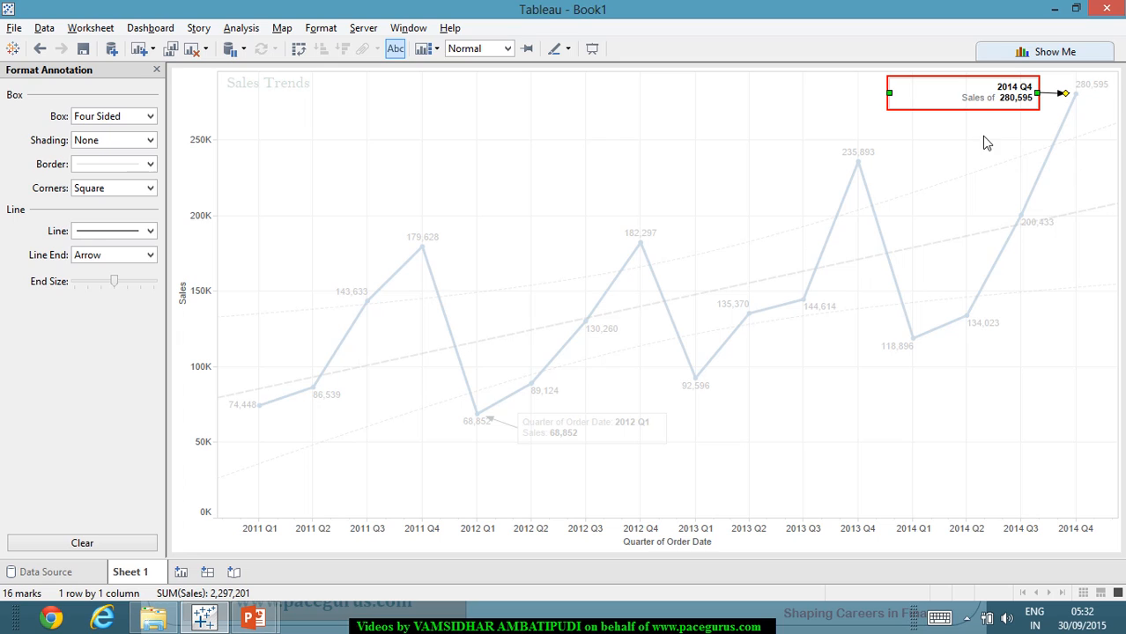
{"action": "right_click", "coordinate": [917, 111]}
{"action": "left_click", "coordinate": [940, 126]}
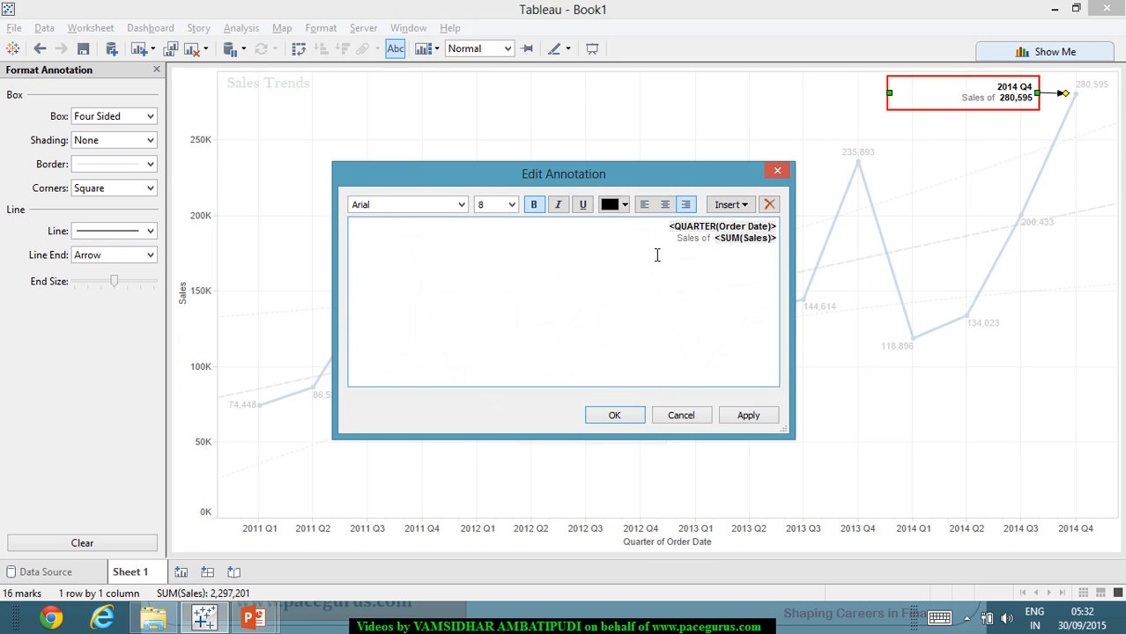
{"action": "mouse_move", "coordinate": [666, 231]}
{"action": "left_mouse_down"}
{"action": "mouse_move", "coordinate": [819, 234]}
{"action": "mouse_move", "coordinate": [799, 241]}
{"action": "left_mouse_up"}
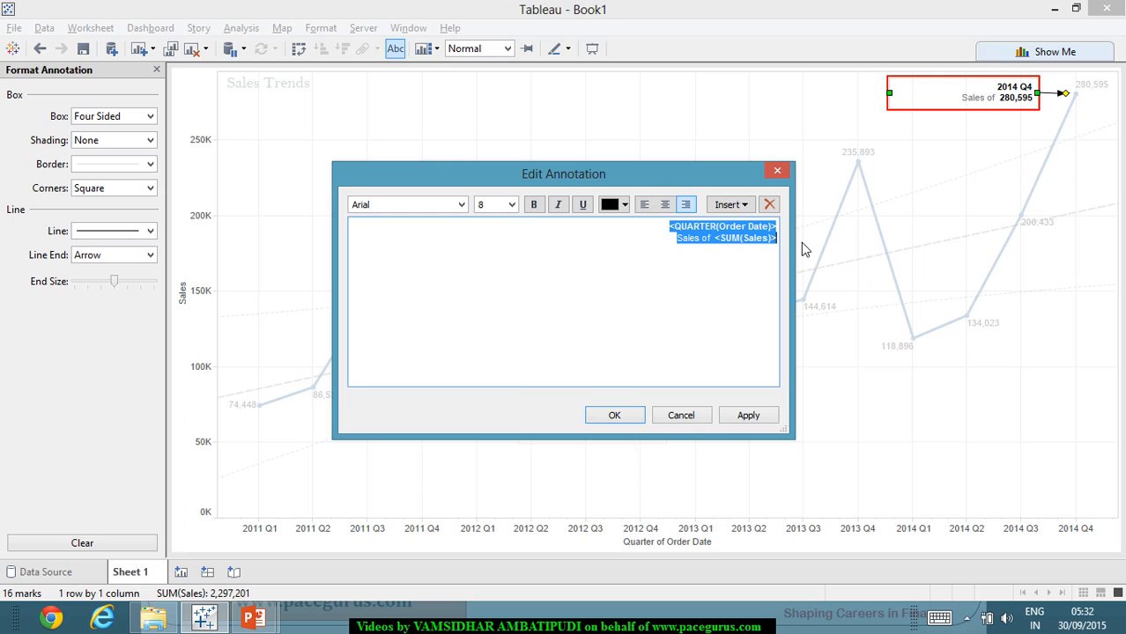
{"action": "left_click", "coordinate": [511, 208]}
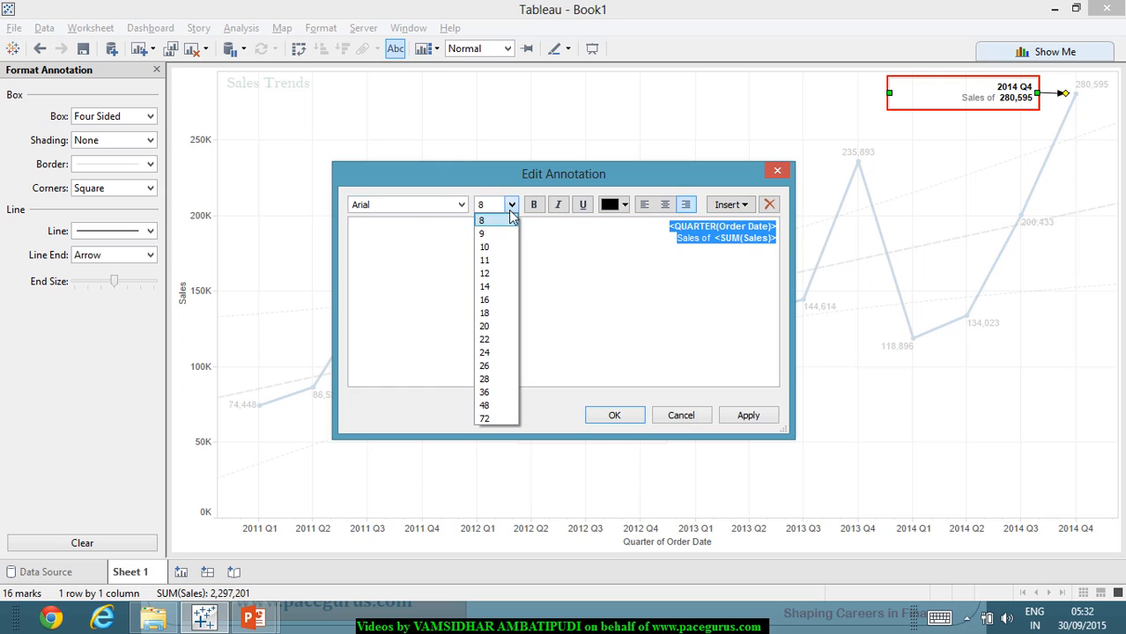
{"action": "left_click", "coordinate": [499, 274]}
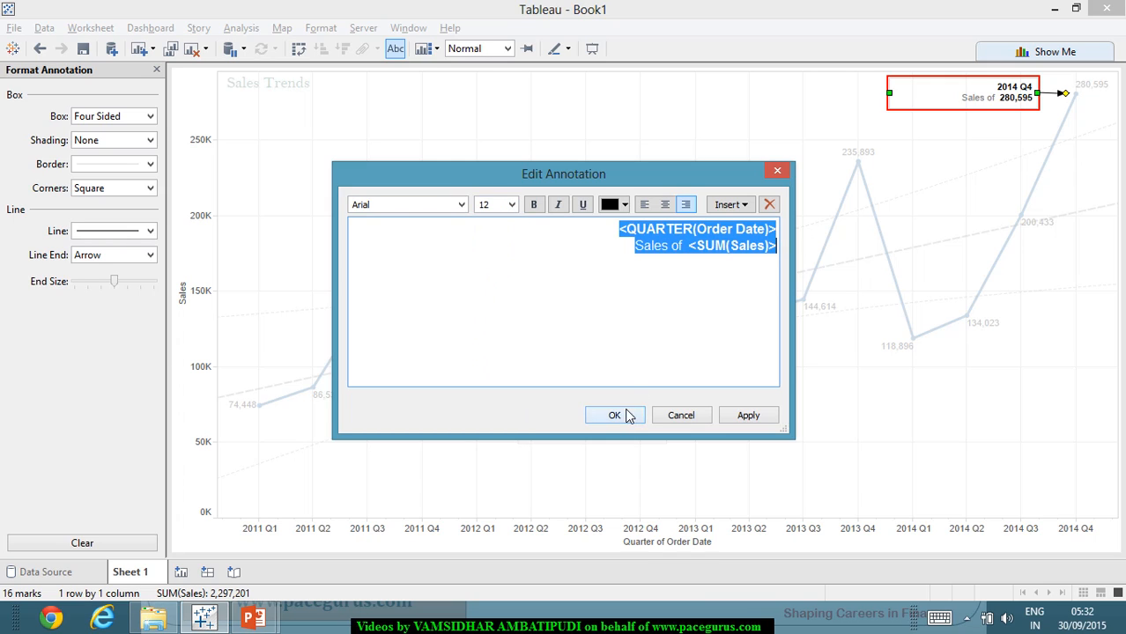
{"action": "left_click", "coordinate": [751, 417]}
{"action": "left_click", "coordinate": [616, 415]}
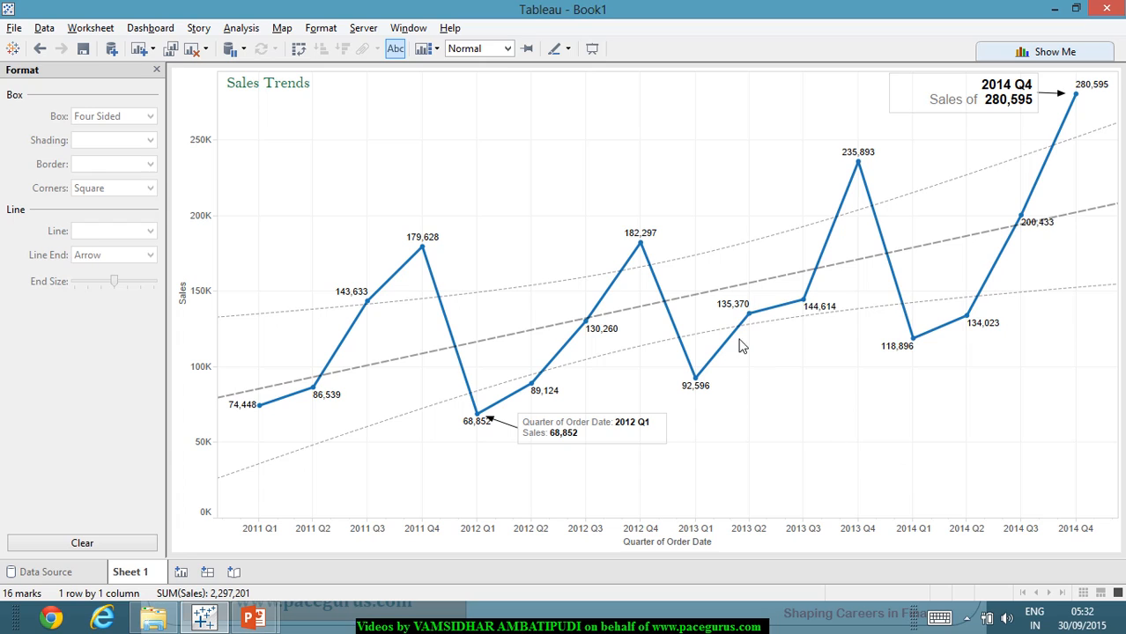
Turn off the confidence bands of the linear sales trend line.
{"action": "right_click", "coordinate": [739, 294]}
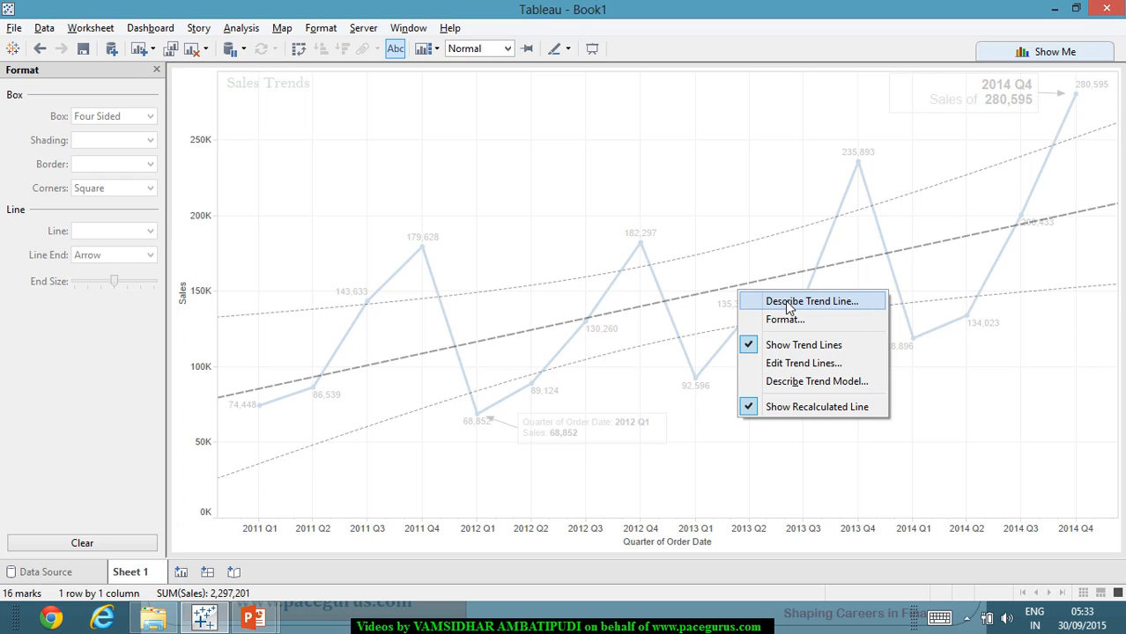
{"action": "left_click", "coordinate": [810, 362]}
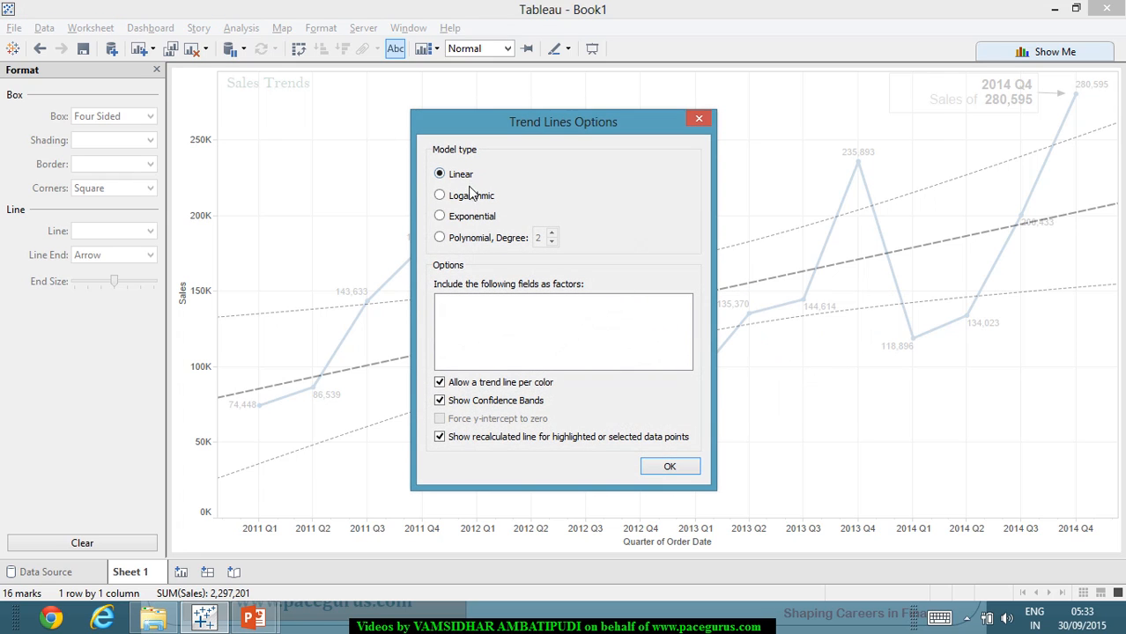
{"action": "left_click", "coordinate": [507, 401]}
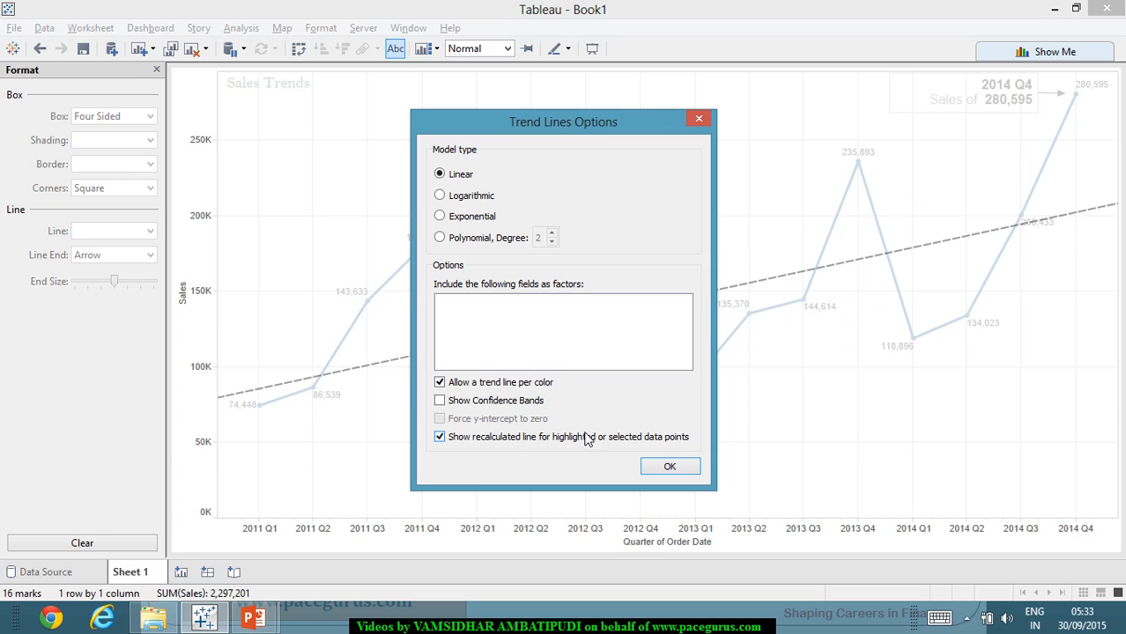
{"action": "left_click", "coordinate": [669, 467]}
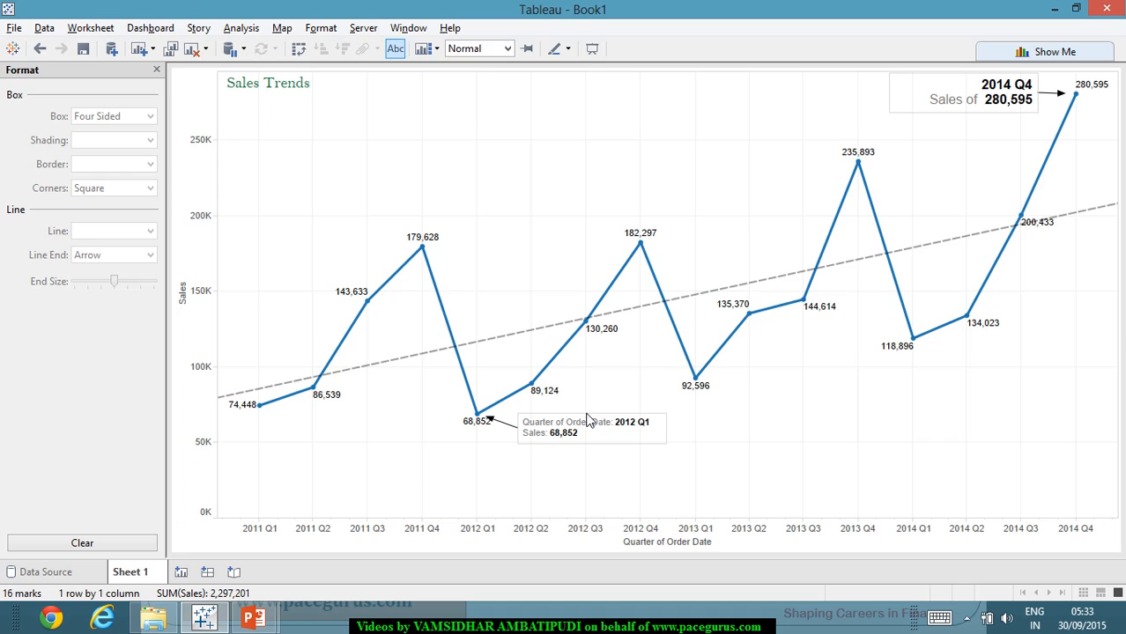
Try zooming into the chart and undo the zoom.
{"action": "mouse_move", "coordinate": [643, 240]}
{"action": "scroll", "coordinate": [603, 147], "scroll_direction": "up", "scroll_amount": 3}
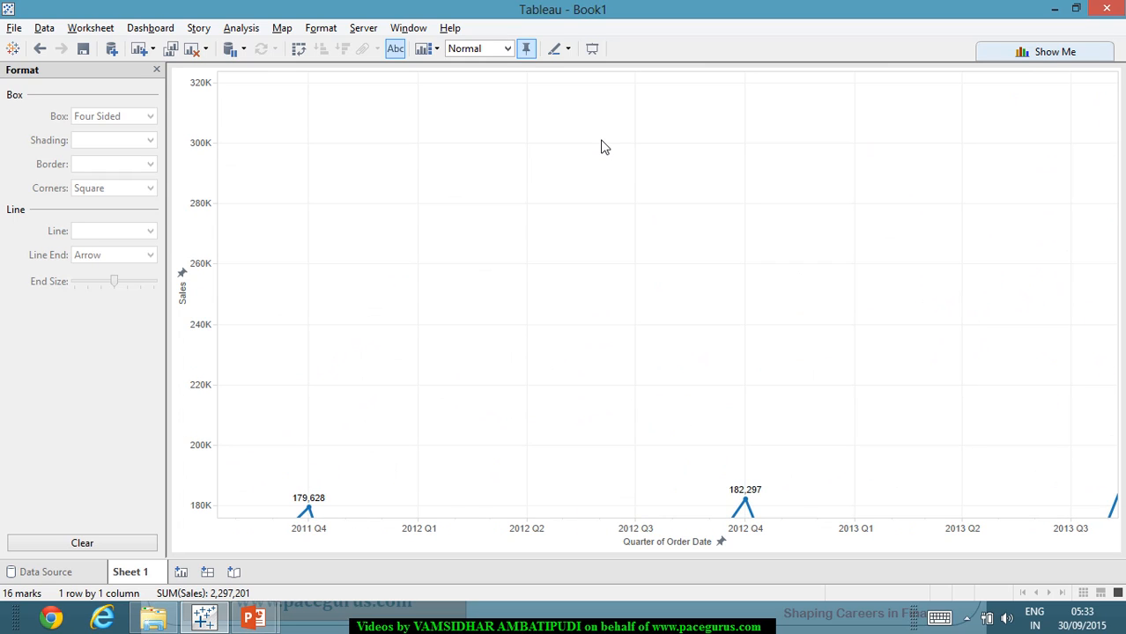
{"action": "key", "text": "ctrl+z"}
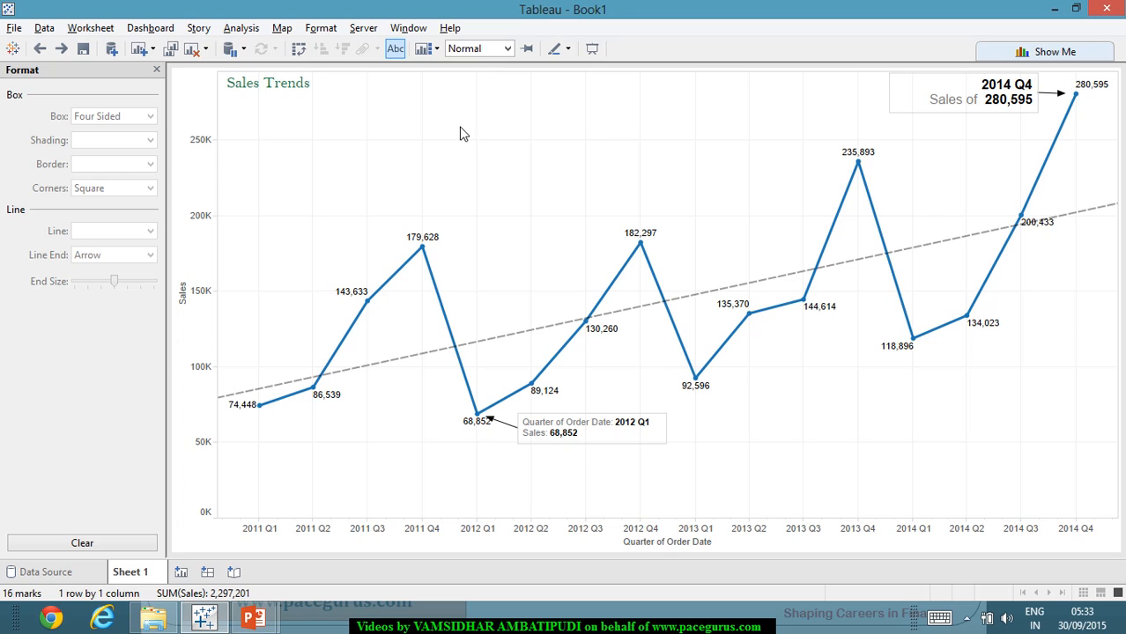
Review the worksheet's font, alignment and shading format settings.
{"action": "right_click", "coordinate": [422, 133]}
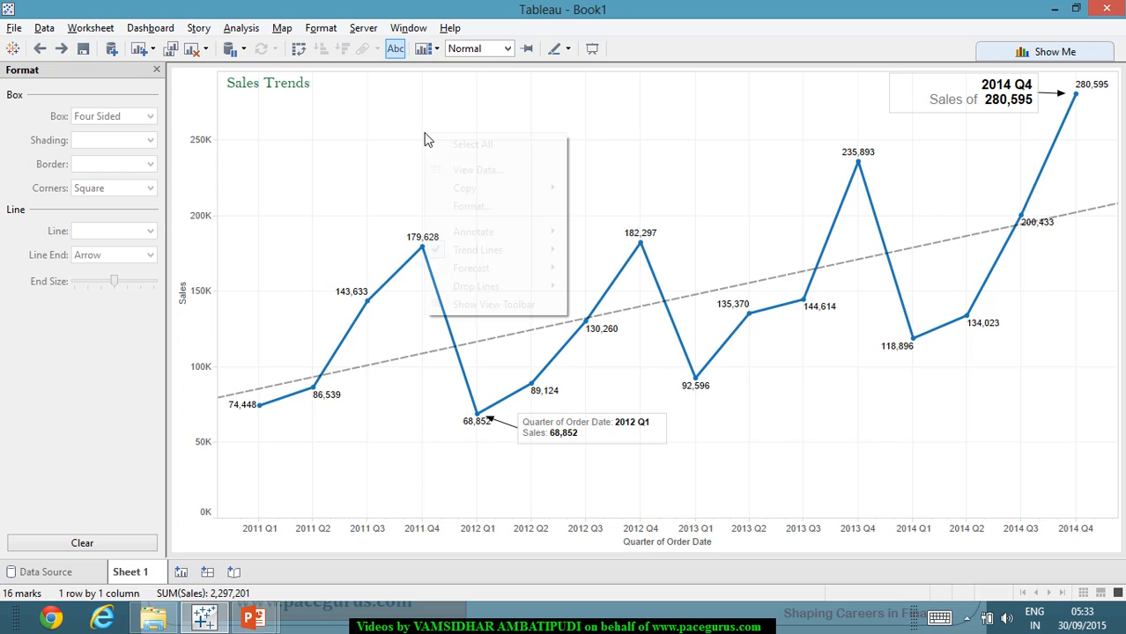
{"action": "mouse_move", "coordinate": [505, 232]}
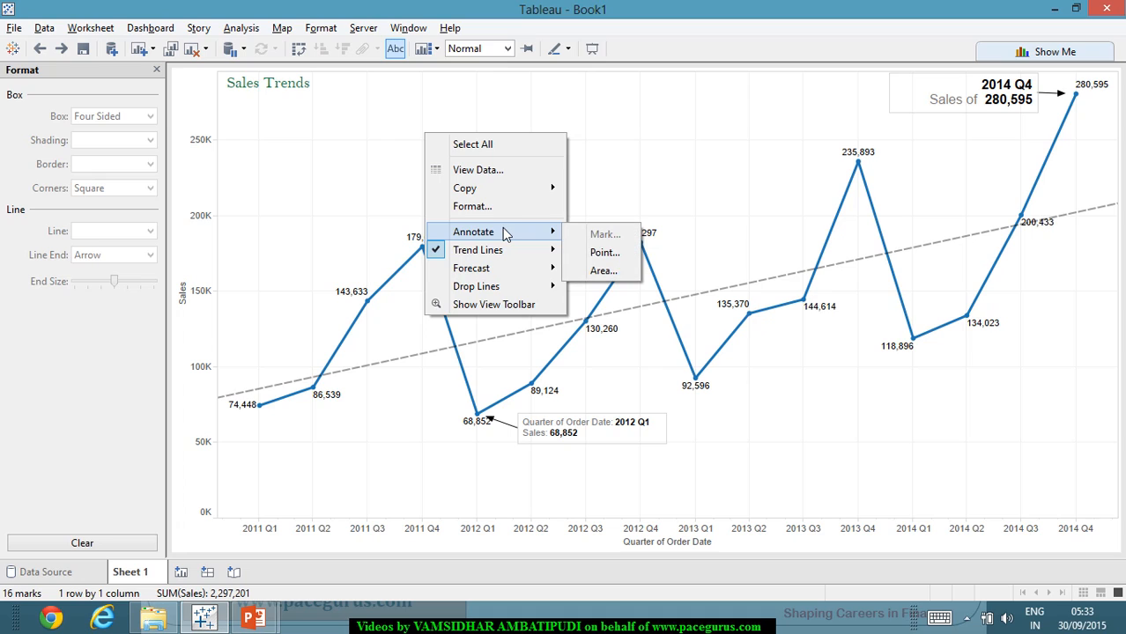
{"action": "mouse_move", "coordinate": [508, 259]}
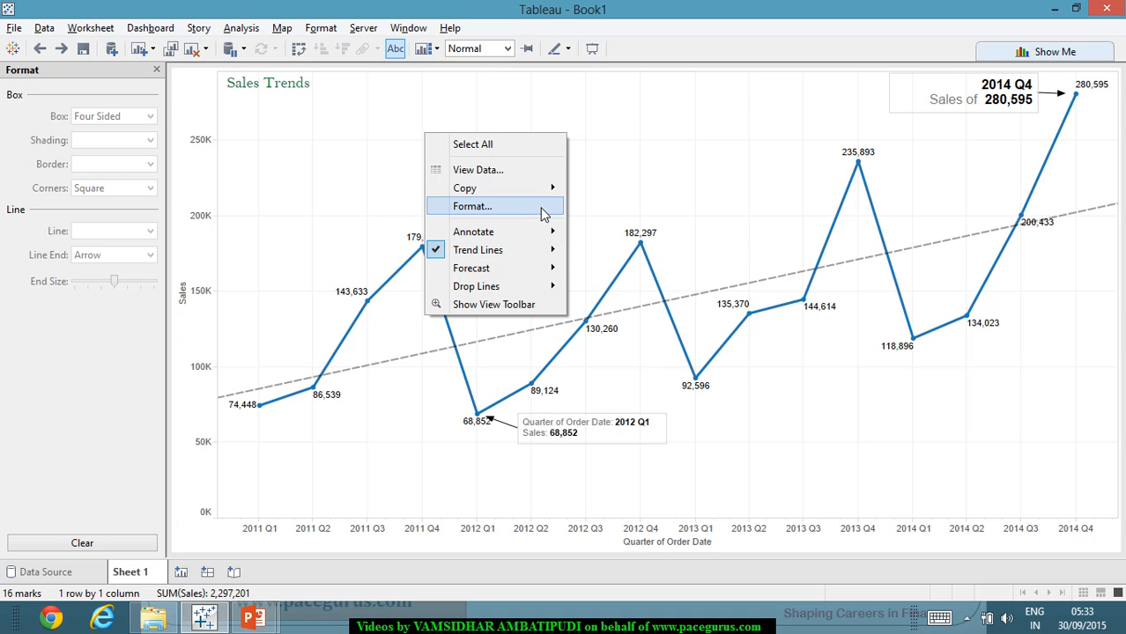
{"action": "left_click", "coordinate": [544, 214]}
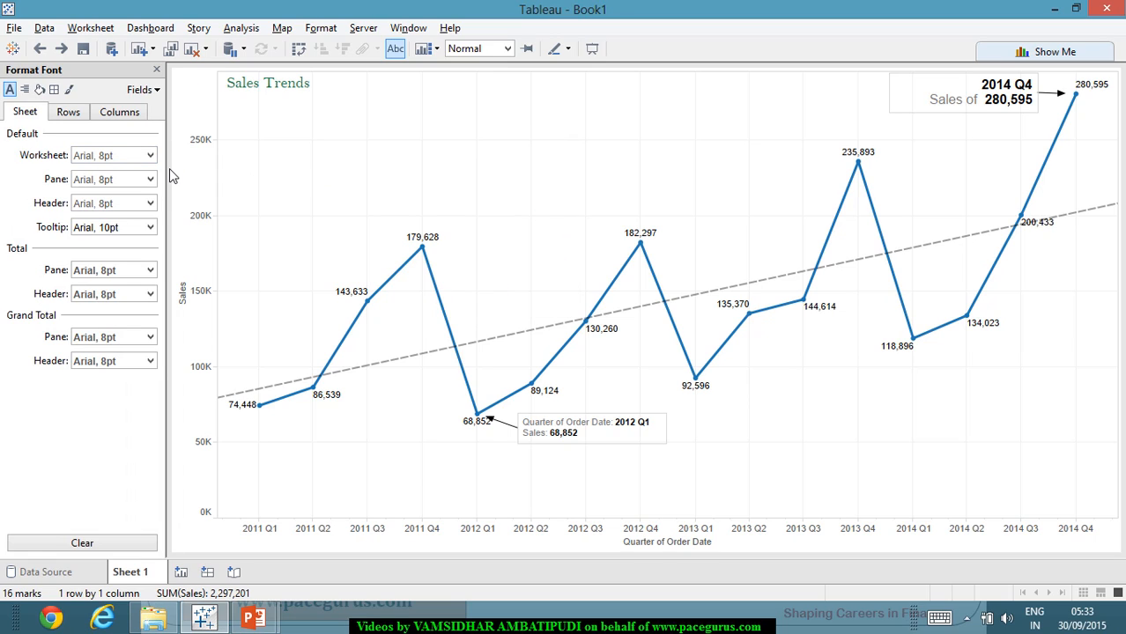
{"action": "left_click", "coordinate": [24, 91]}
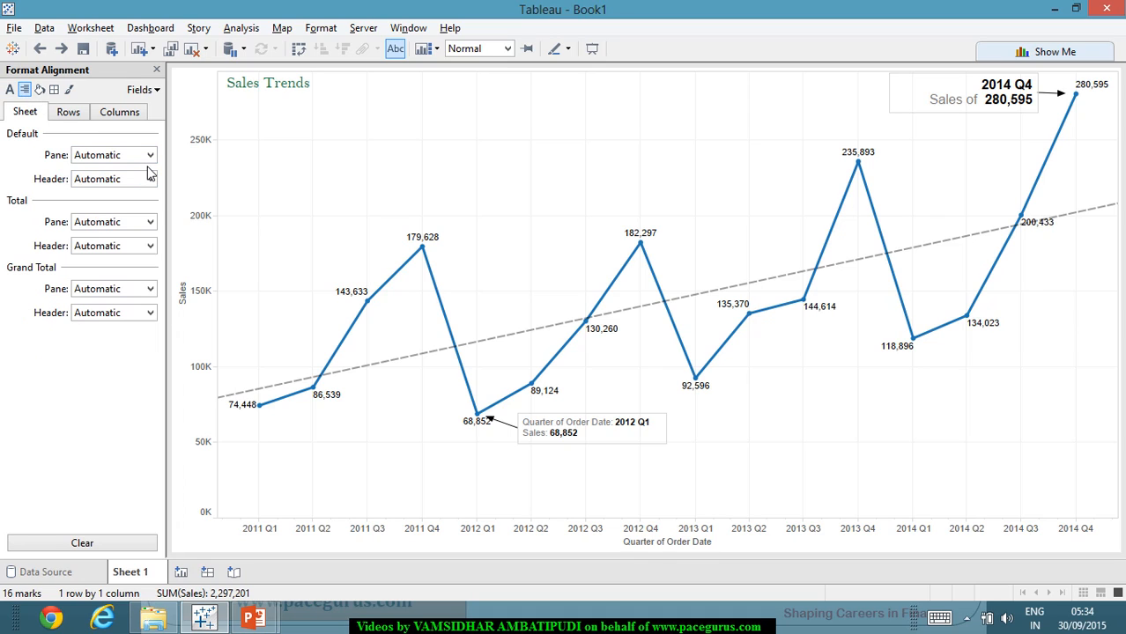
{"action": "left_click", "coordinate": [40, 91]}
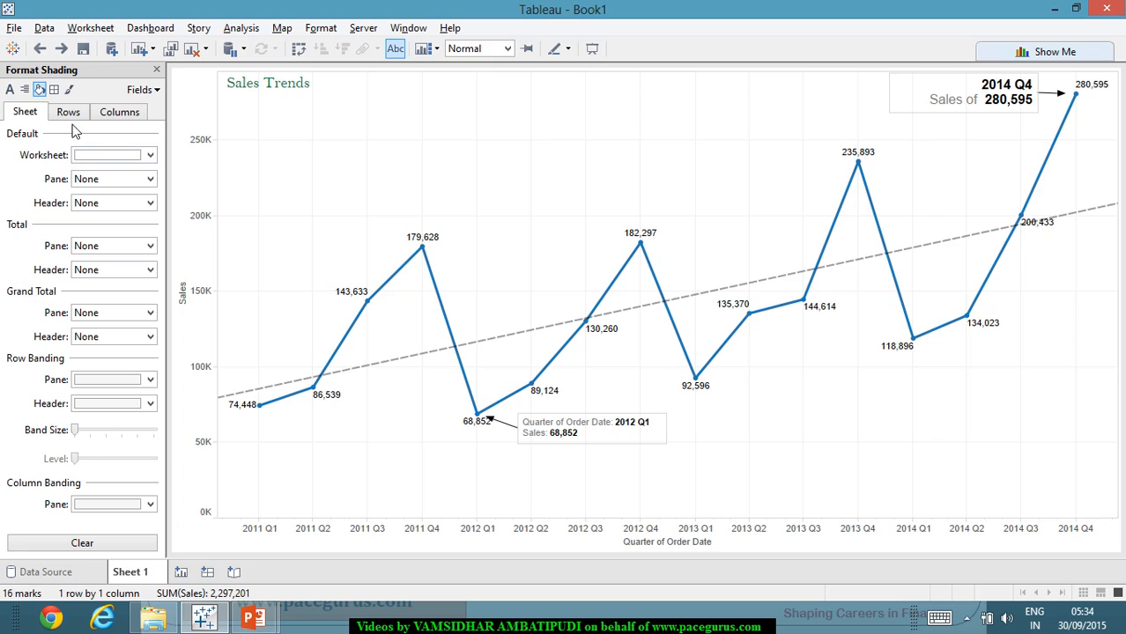
Set the pane borders of the worksheet's row divider and column divider to None.
{"action": "left_click", "coordinate": [54, 89]}
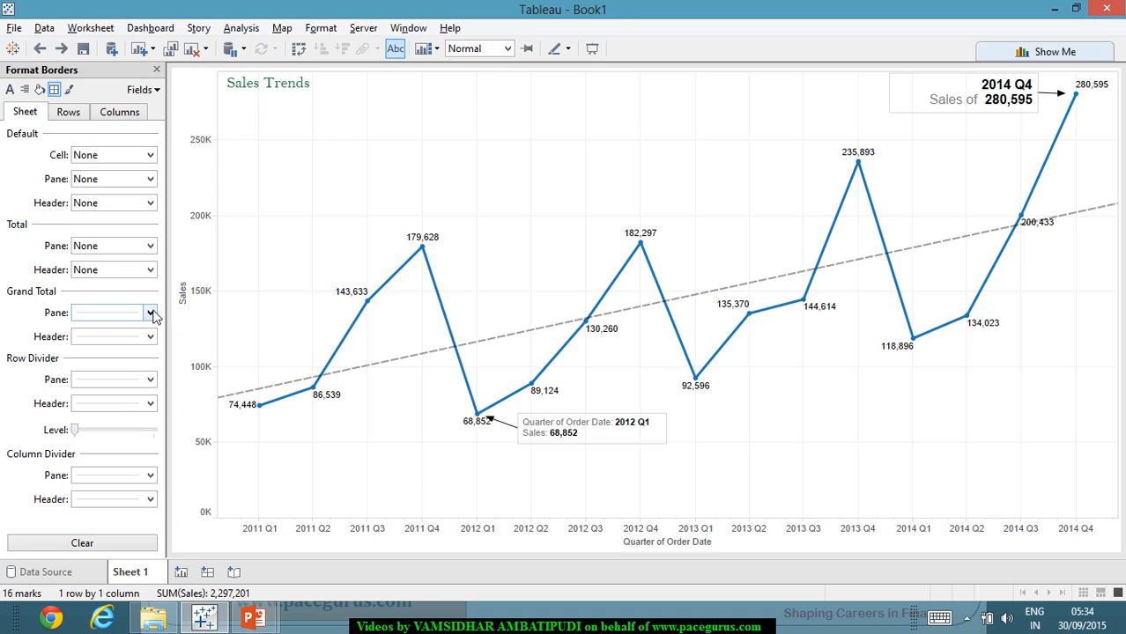
{"action": "left_click", "coordinate": [151, 380]}
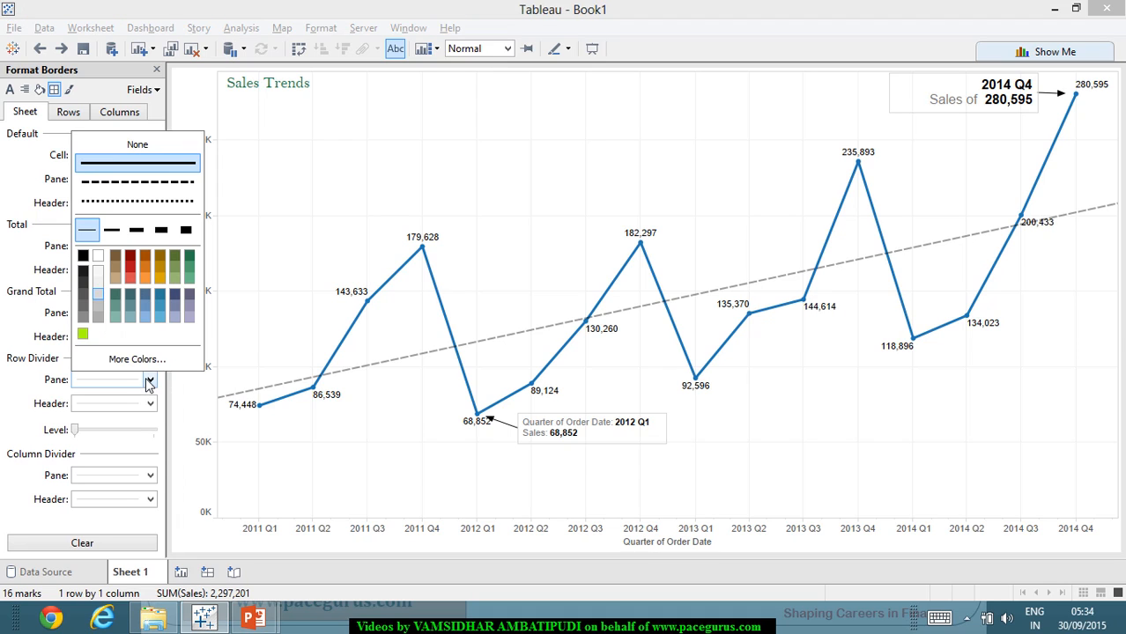
{"action": "left_click", "coordinate": [157, 144]}
{"action": "left_click", "coordinate": [264, 242]}
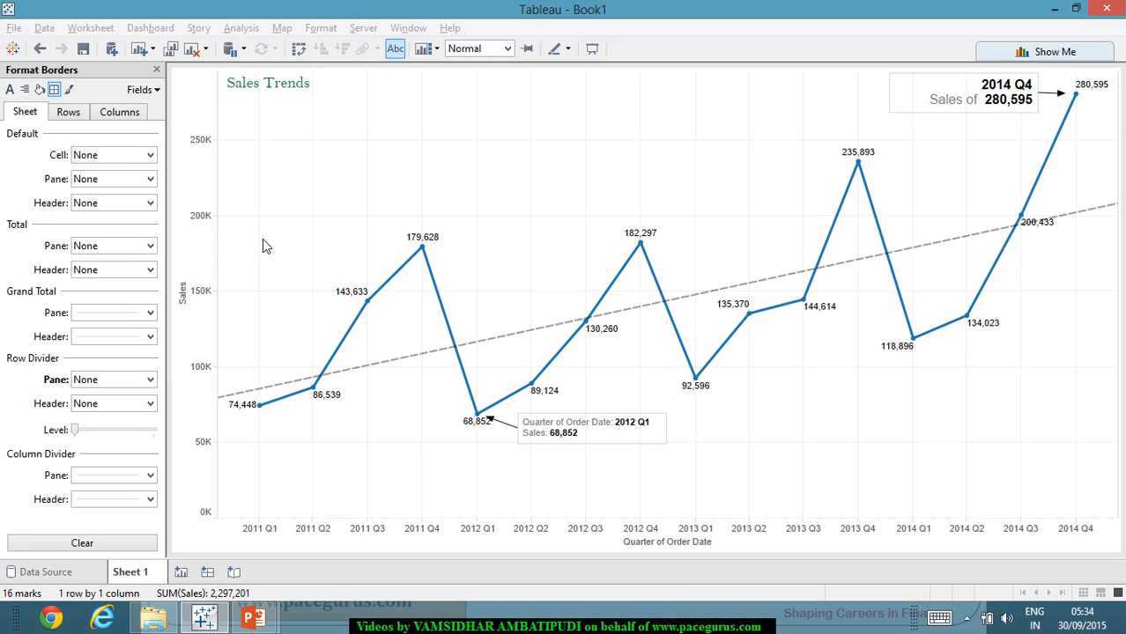
{"action": "left_click", "coordinate": [149, 477]}
{"action": "left_click", "coordinate": [175, 249]}
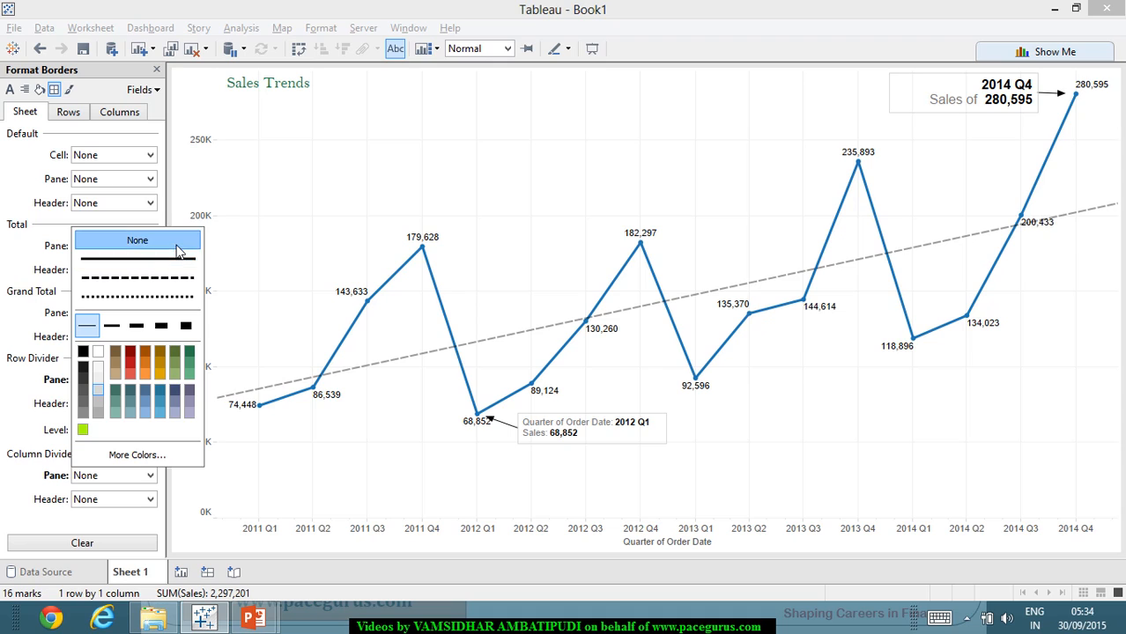
{"action": "left_click", "coordinate": [275, 490]}
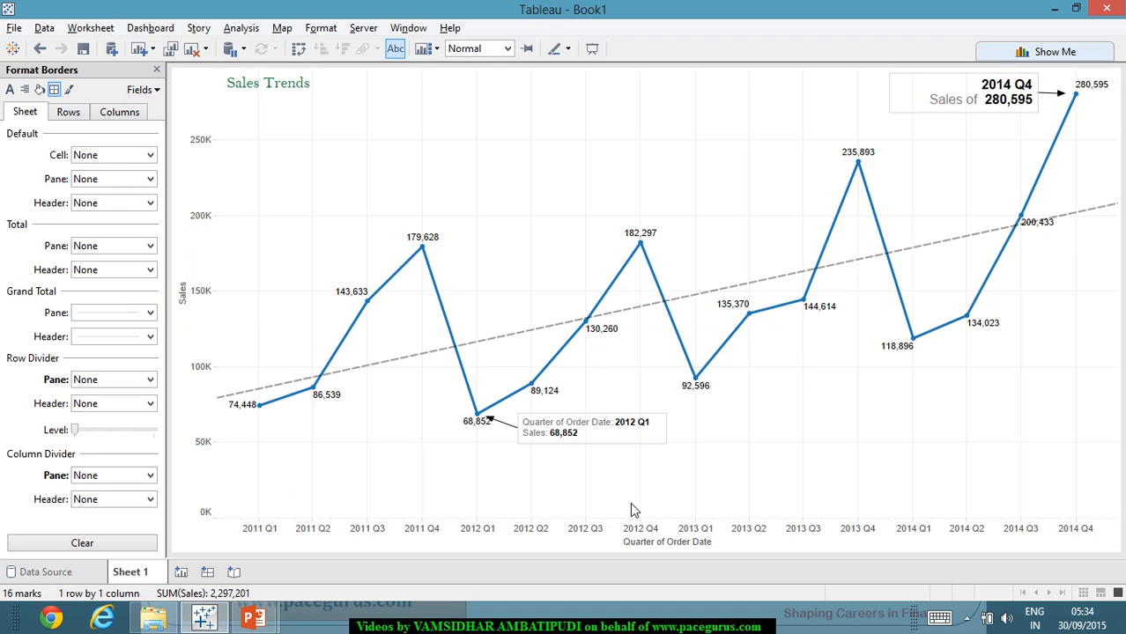
Remove the chart's grid lines by setting them to None in the worksheet's line formatting.
{"action": "right_click", "coordinate": [915, 448]}
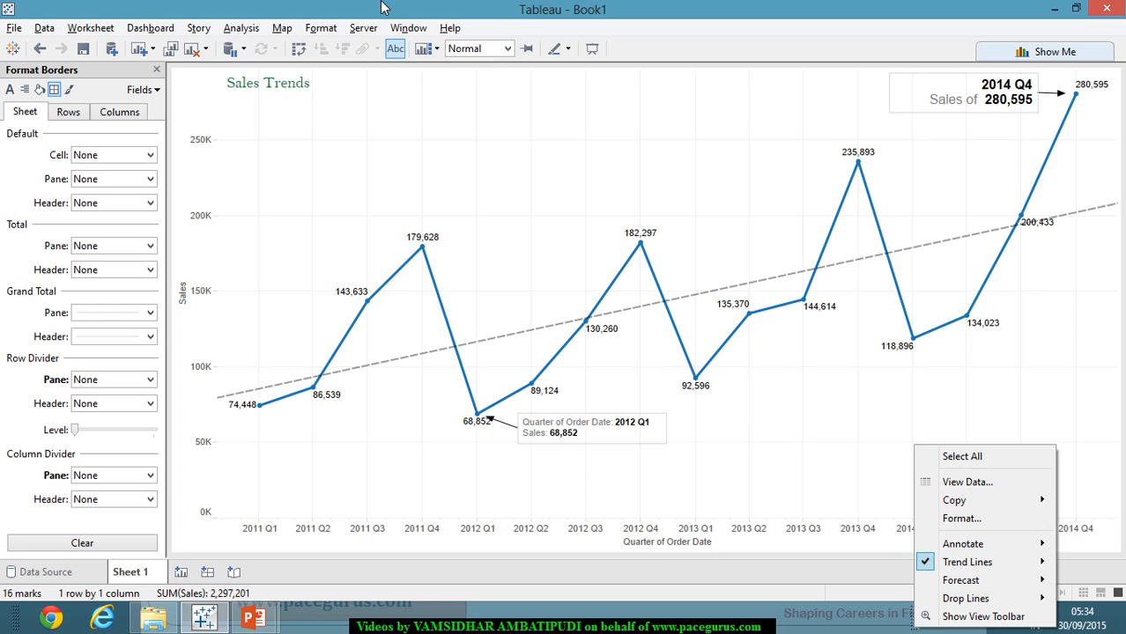
{"action": "left_click", "coordinate": [308, 30]}
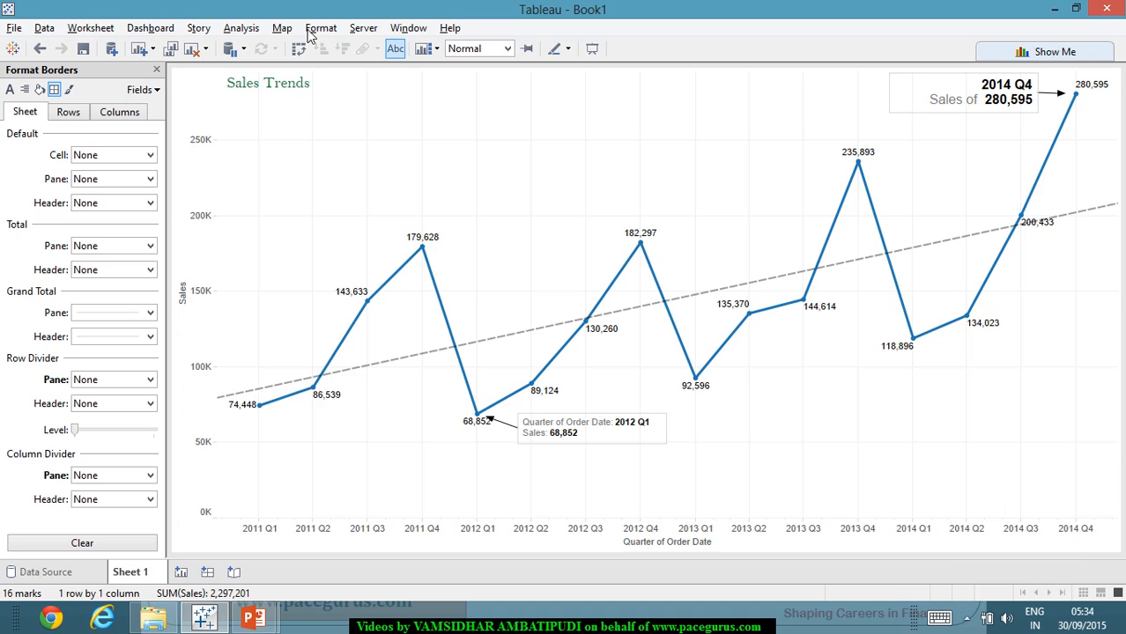
{"action": "left_click", "coordinate": [310, 29]}
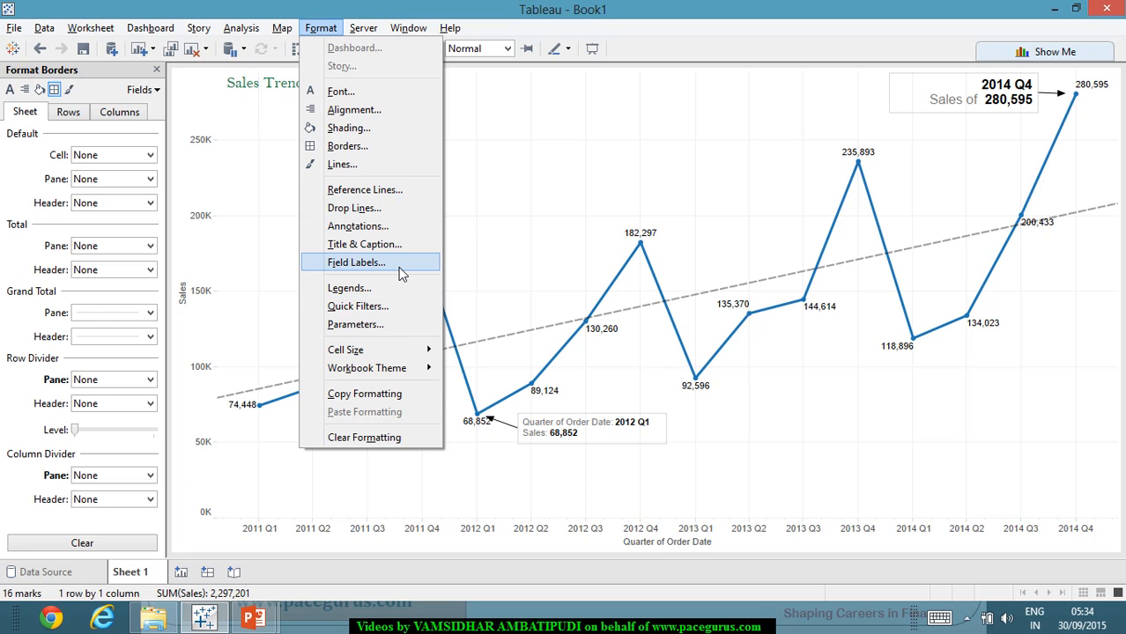
{"action": "left_click", "coordinate": [408, 165]}
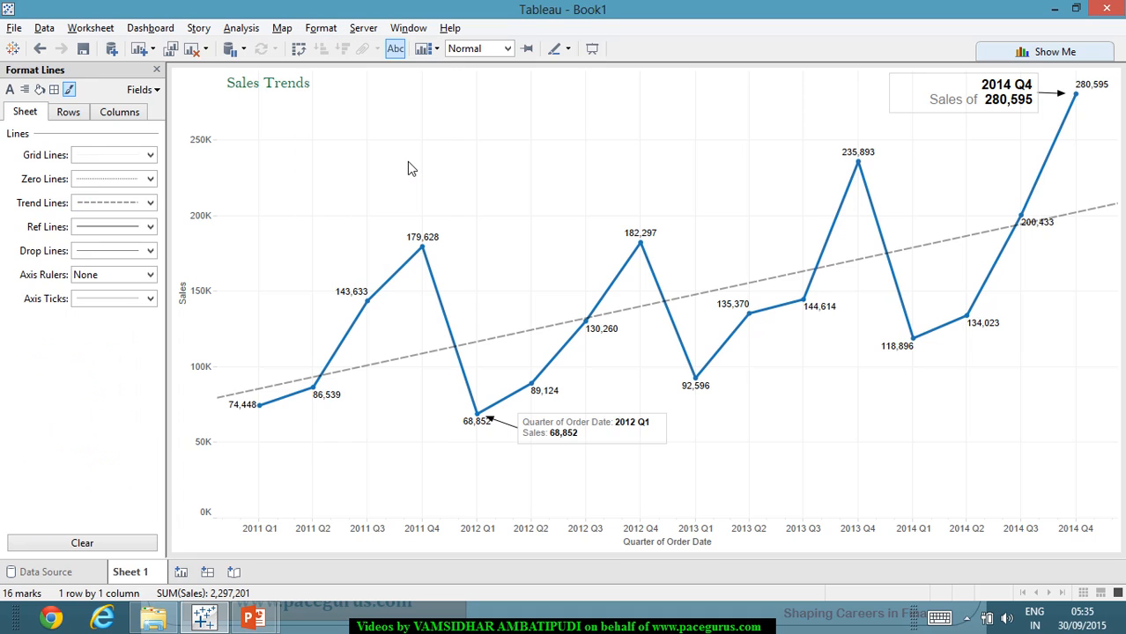
{"action": "left_click", "coordinate": [151, 156]}
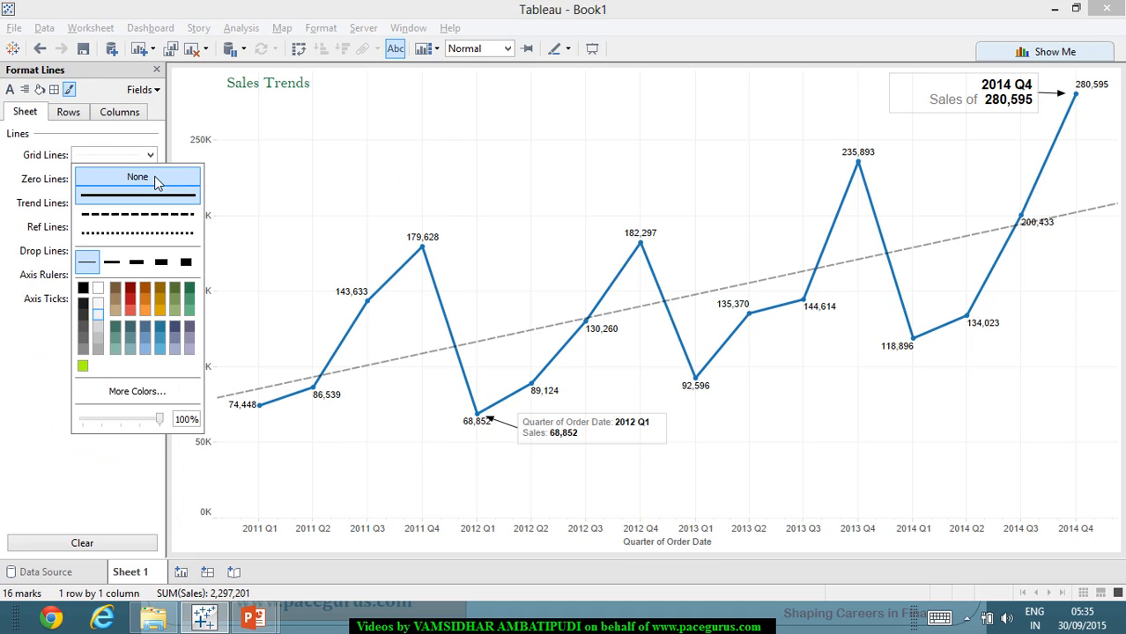
{"action": "left_click", "coordinate": [156, 180]}
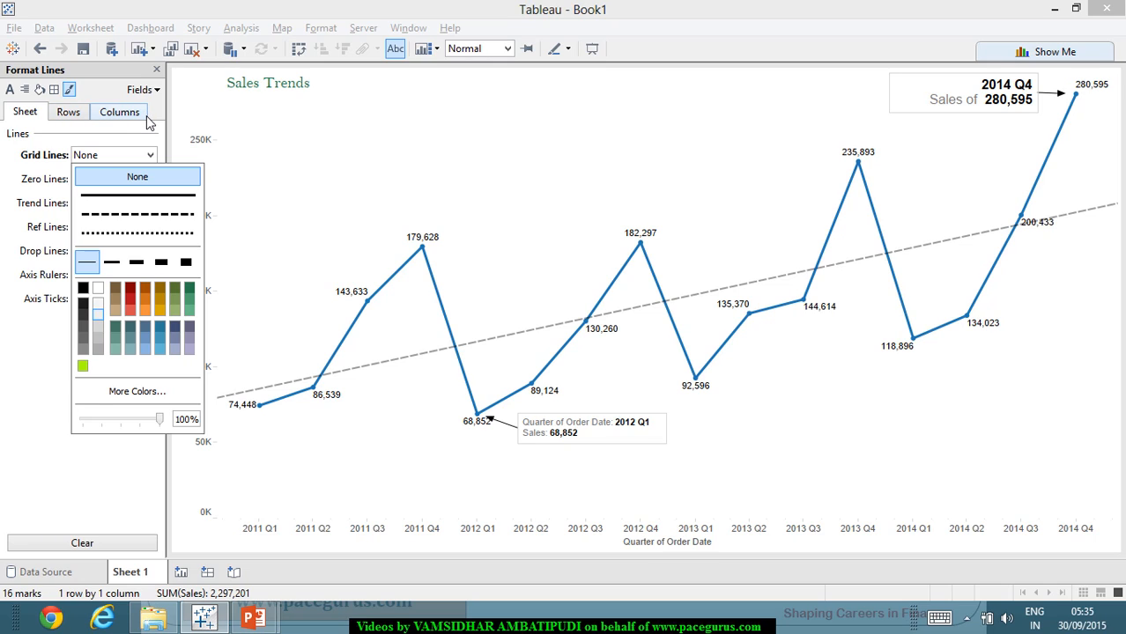
{"action": "left_click", "coordinate": [260, 152]}
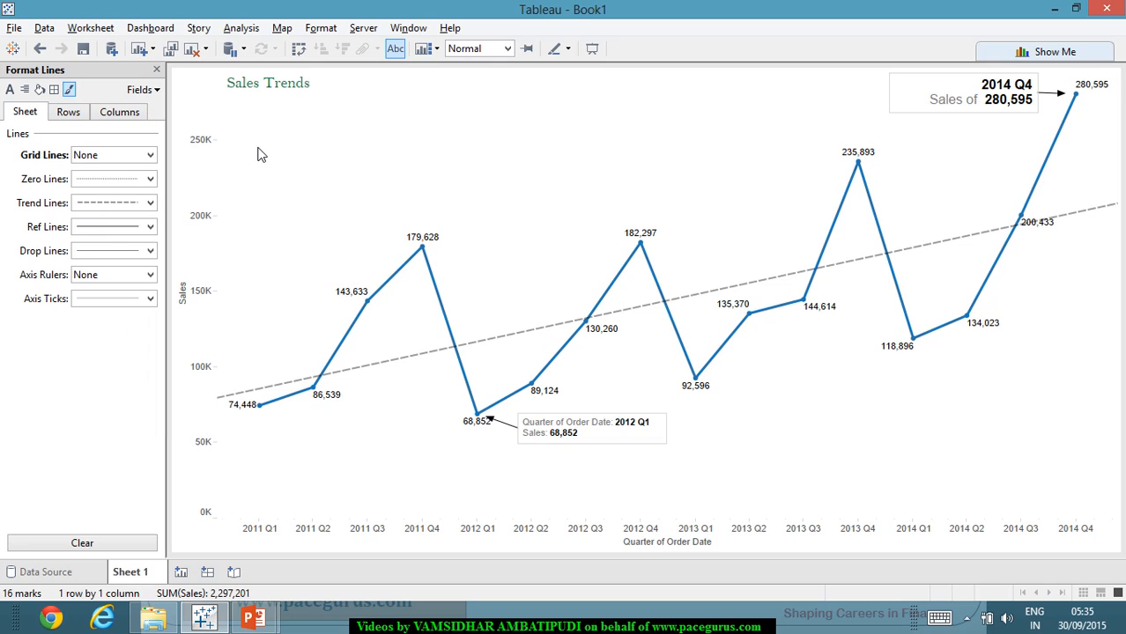
Inspect the style options available for the trend lines and the axis ticks.
{"action": "left_click", "coordinate": [150, 203]}
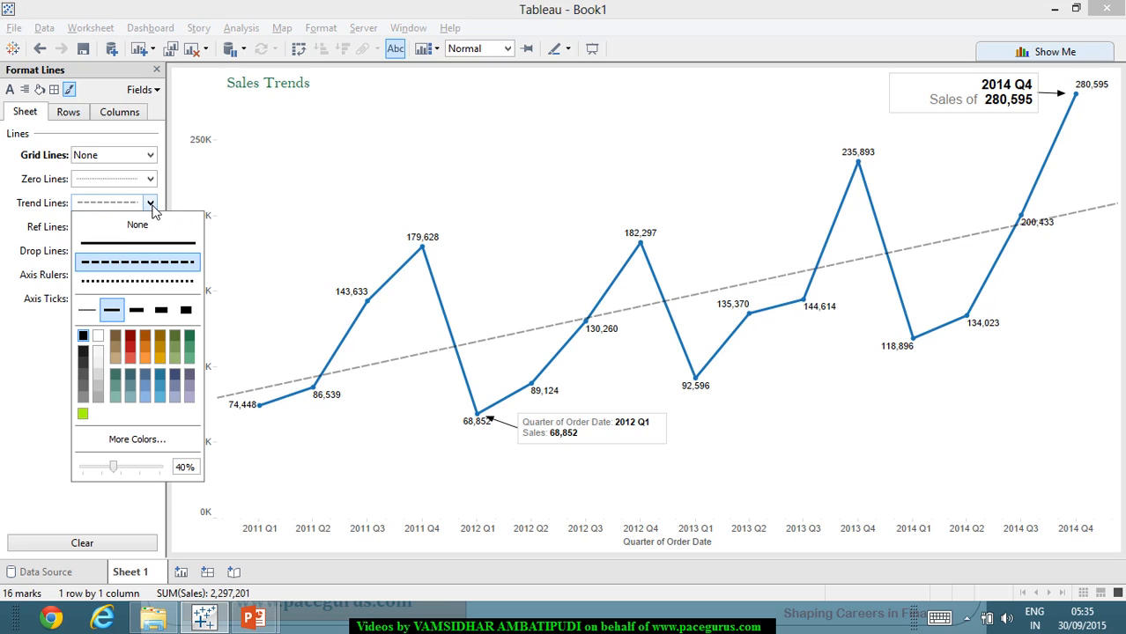
{"action": "left_click", "coordinate": [154, 210]}
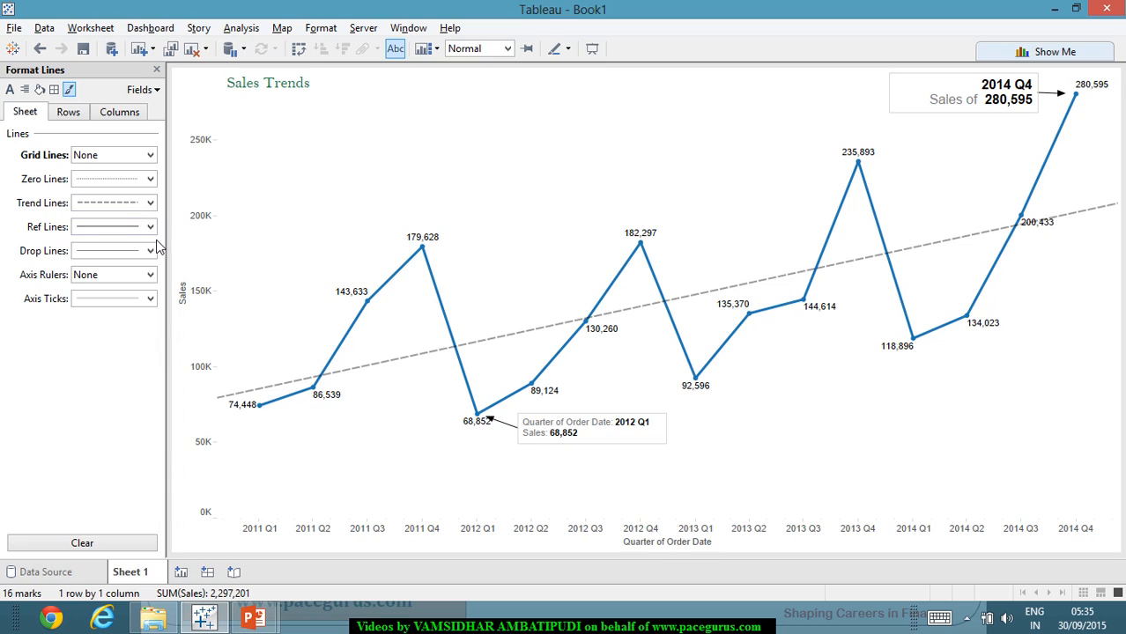
{"action": "left_click", "coordinate": [151, 300]}
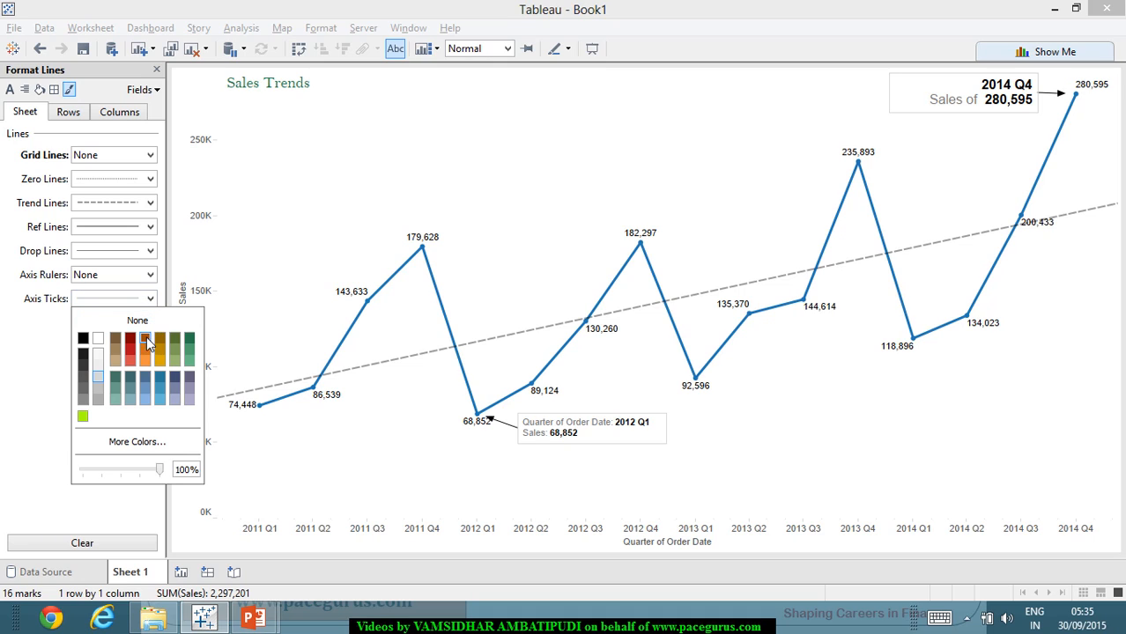
{"action": "left_click", "coordinate": [283, 281]}
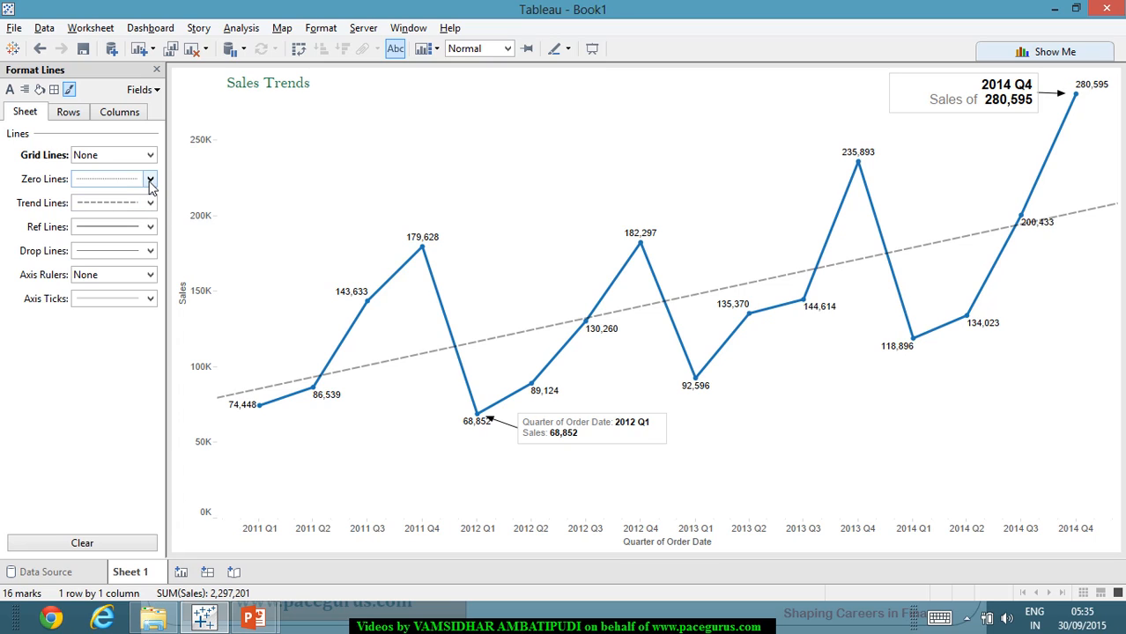
Set the axis rulers to a dotted line and colour the axis ticks near-black.
{"action": "left_click", "coordinate": [152, 277]}
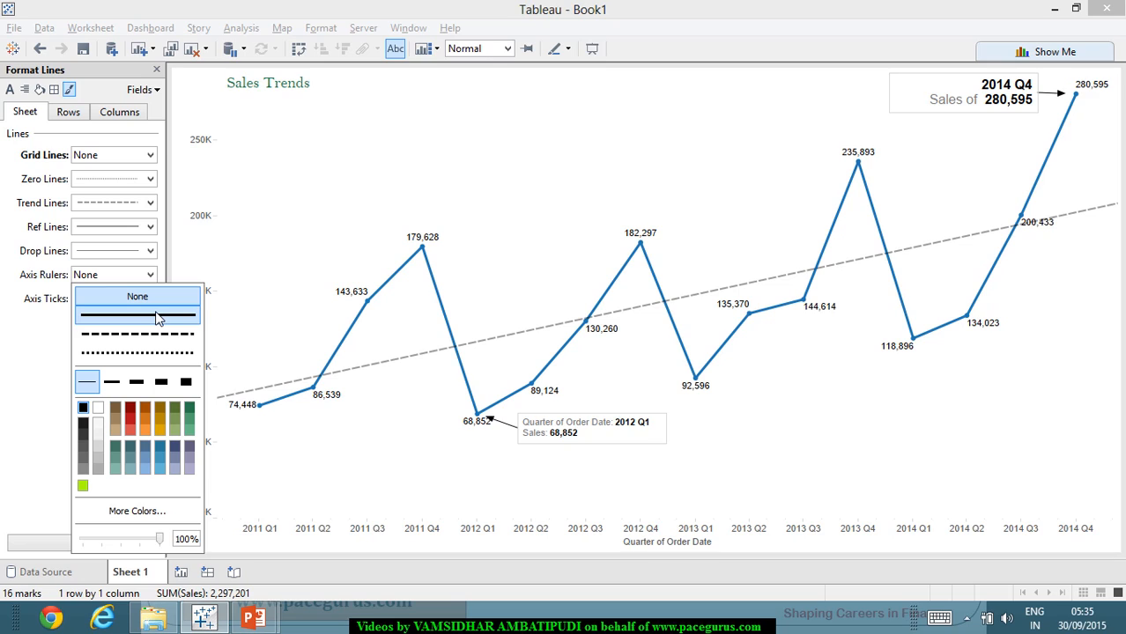
{"action": "left_click", "coordinate": [165, 356]}
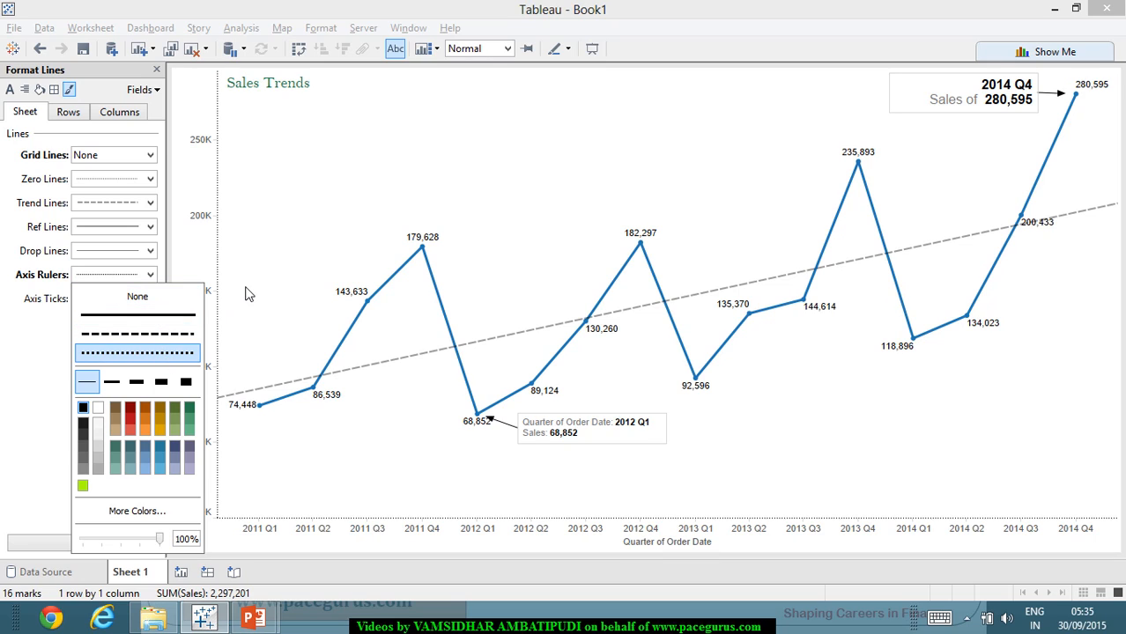
{"action": "left_click", "coordinate": [139, 356]}
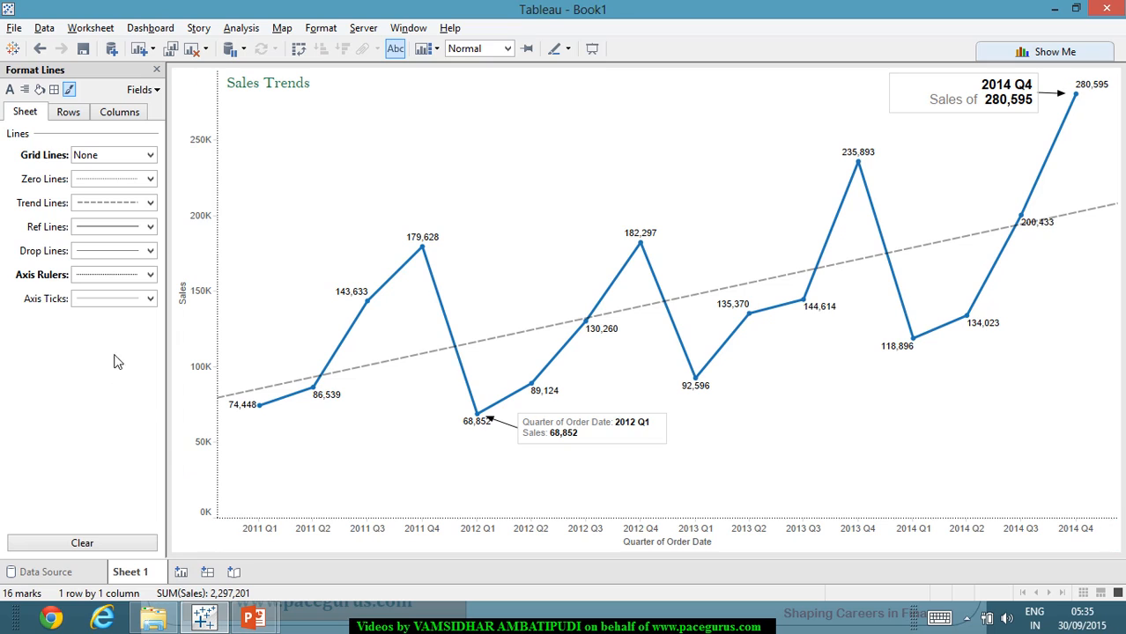
{"action": "left_click", "coordinate": [149, 299]}
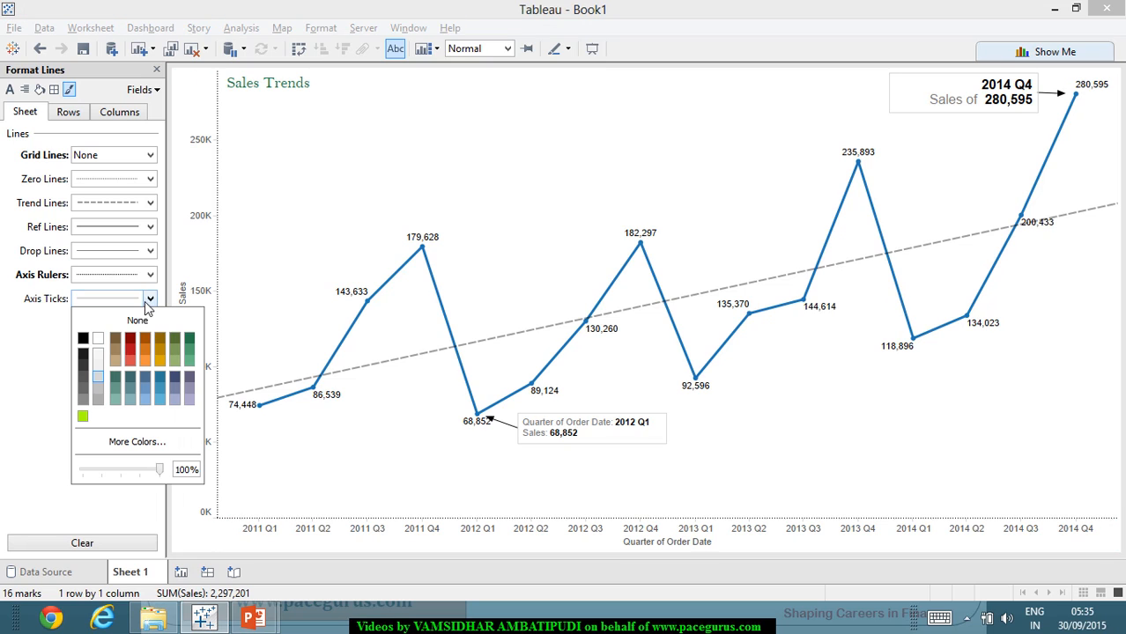
{"action": "left_click", "coordinate": [84, 356]}
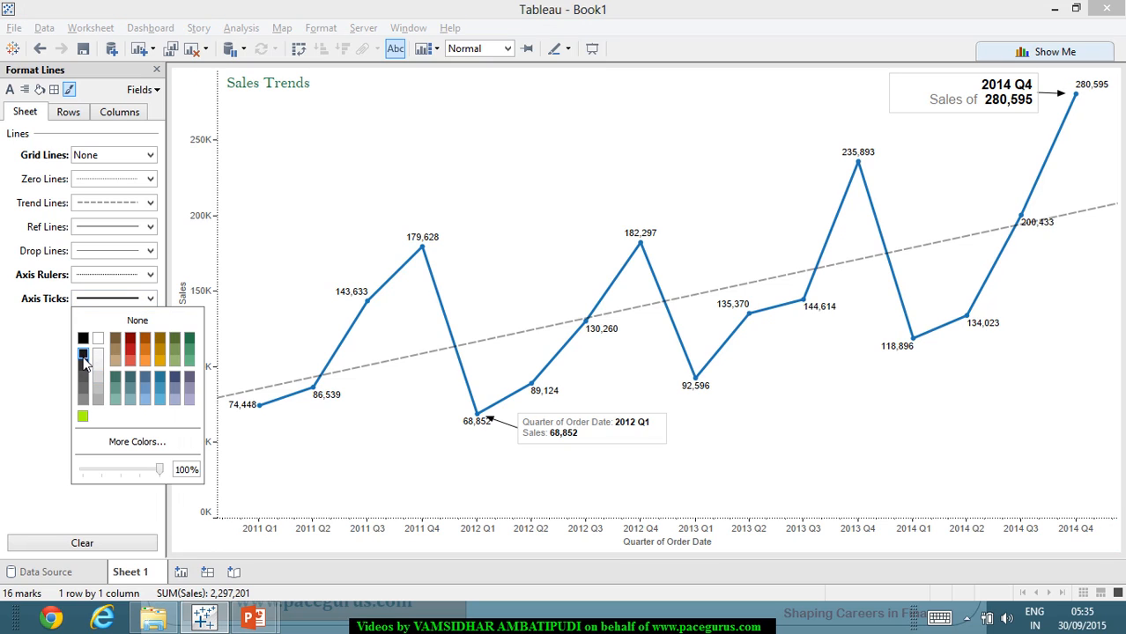
{"action": "left_click", "coordinate": [258, 312]}
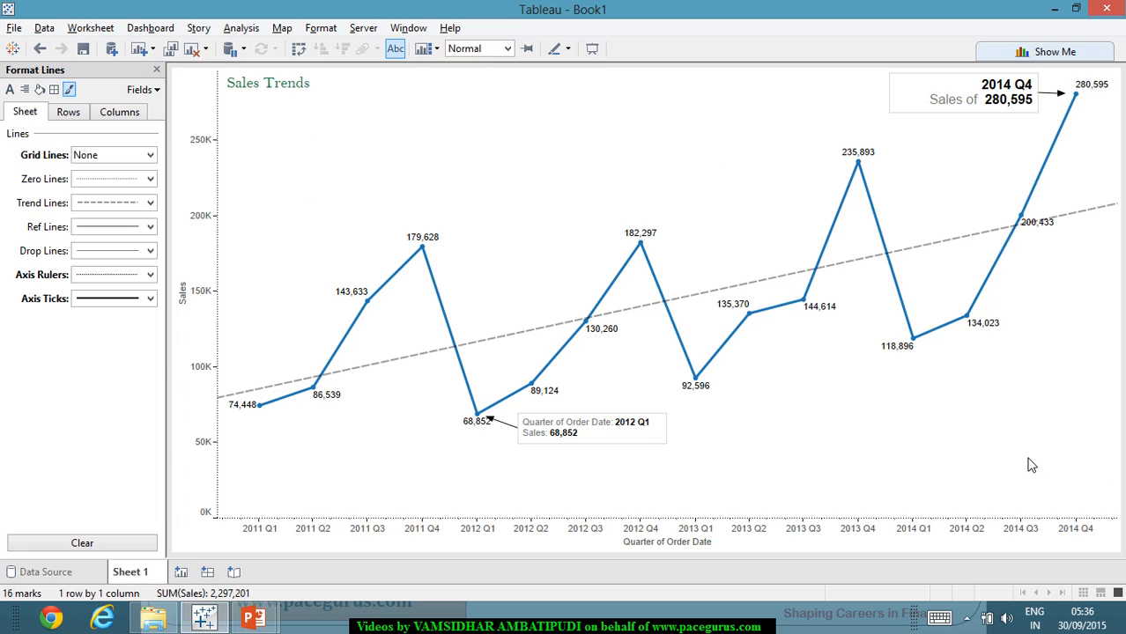
Select the 2012 Q1 mark to view its drop line and tooltip, and clear the selection.
{"action": "left_click", "coordinate": [667, 293]}
{"action": "left_click", "coordinate": [592, 379]}
{"action": "mouse_move", "coordinate": [476, 403]}
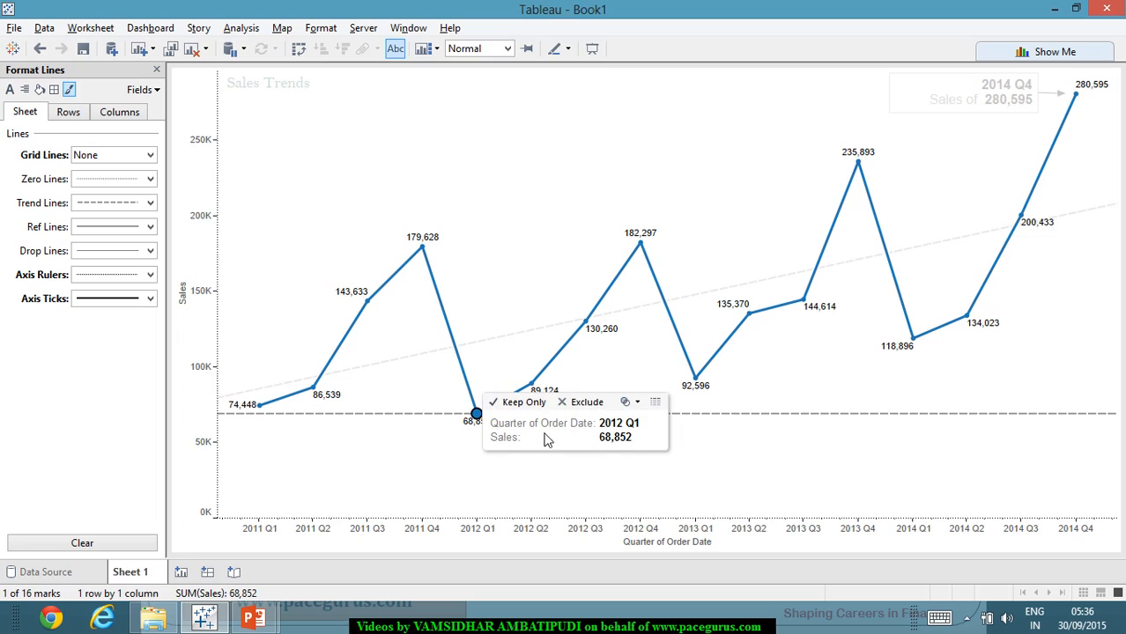
{"action": "left_click", "coordinate": [733, 500]}
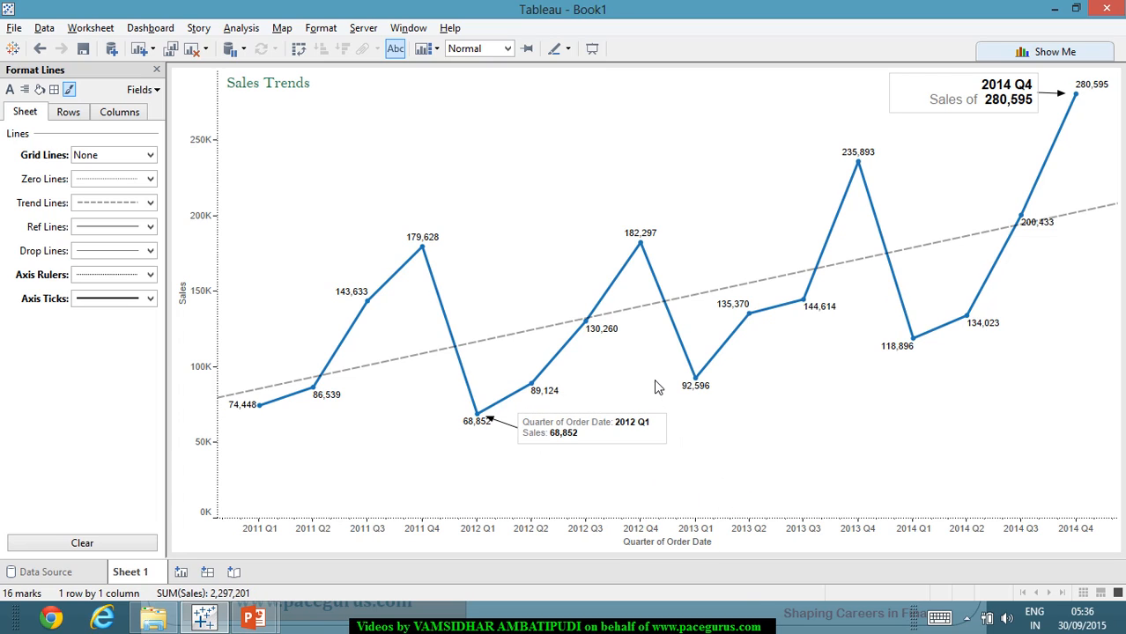
Review the worksheet's font settings and its shading settings at sheet, row and column level.
{"action": "right_click", "coordinate": [446, 320]}
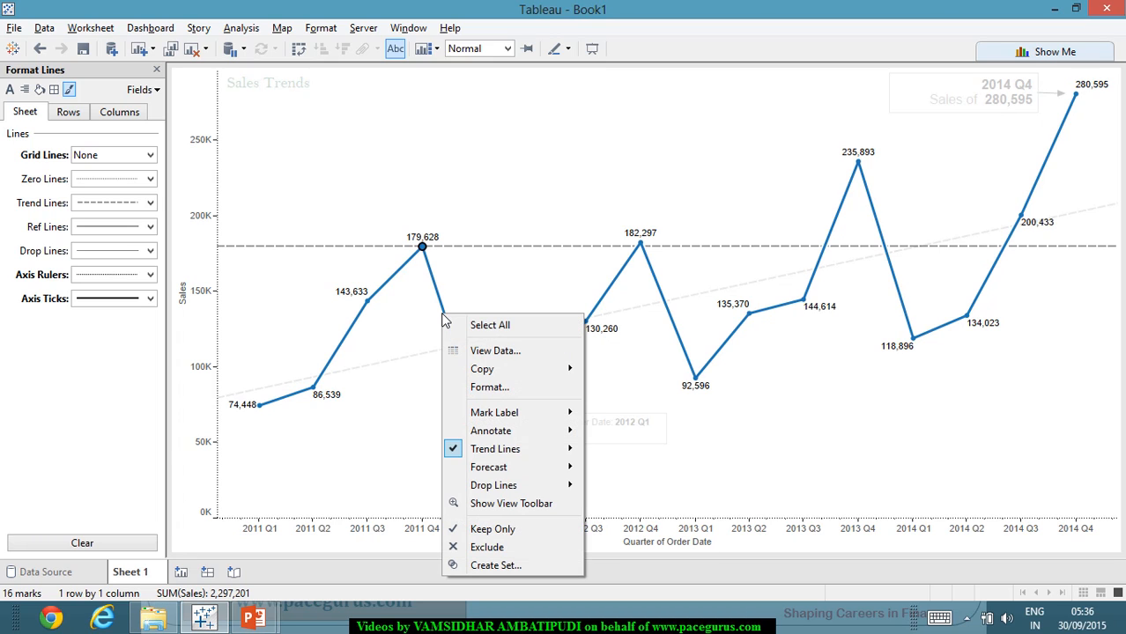
{"action": "left_click", "coordinate": [495, 386]}
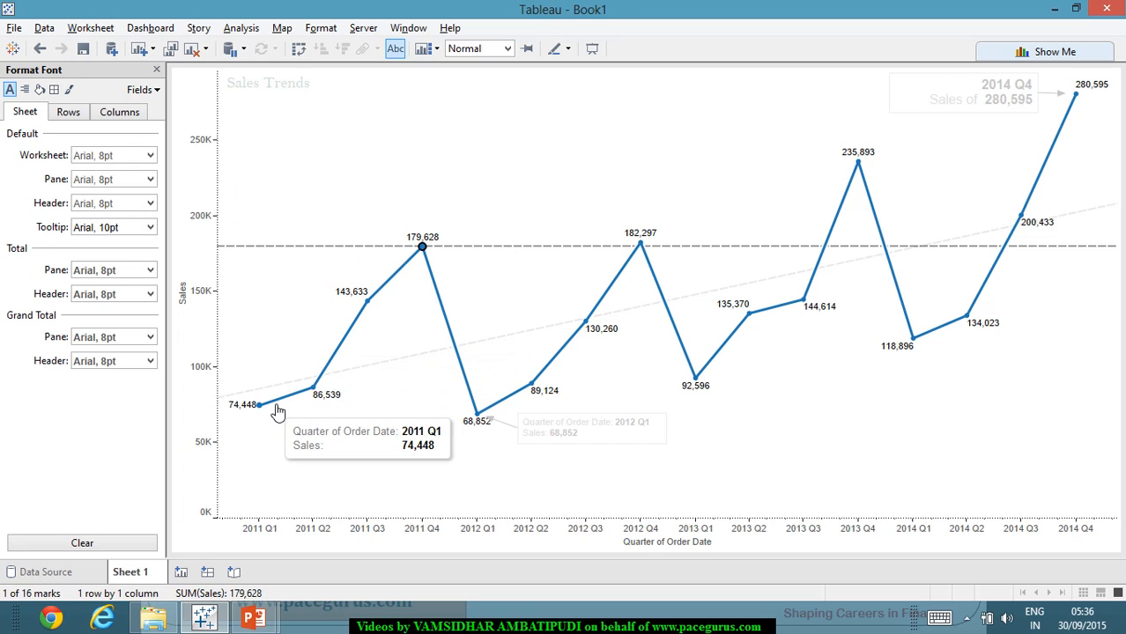
{"action": "left_click", "coordinate": [40, 90]}
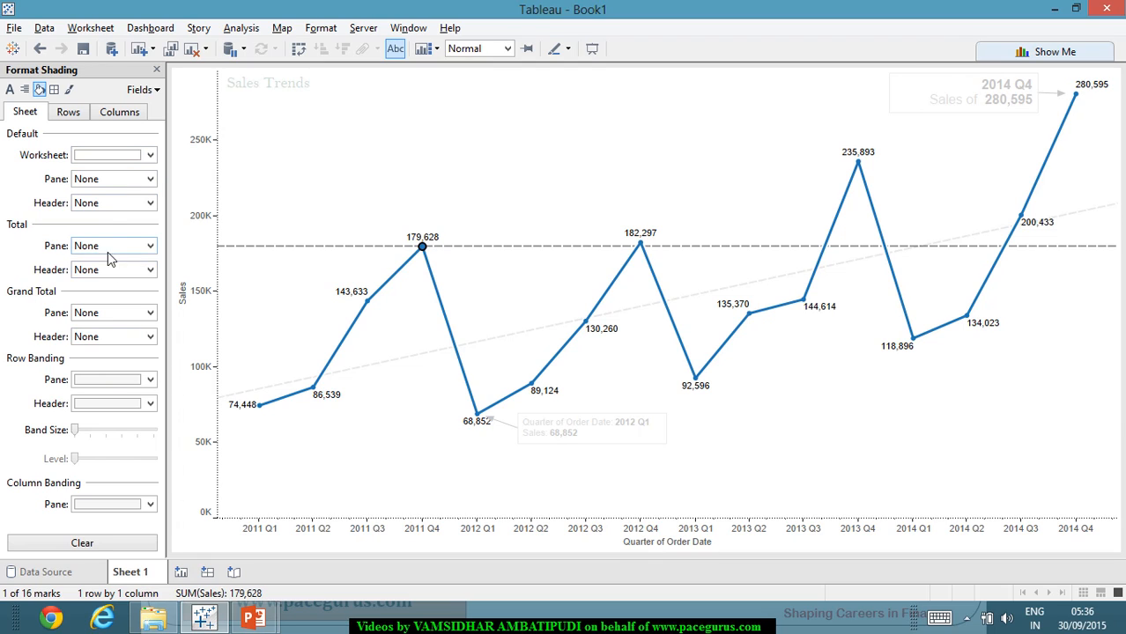
{"action": "left_click", "coordinate": [71, 112]}
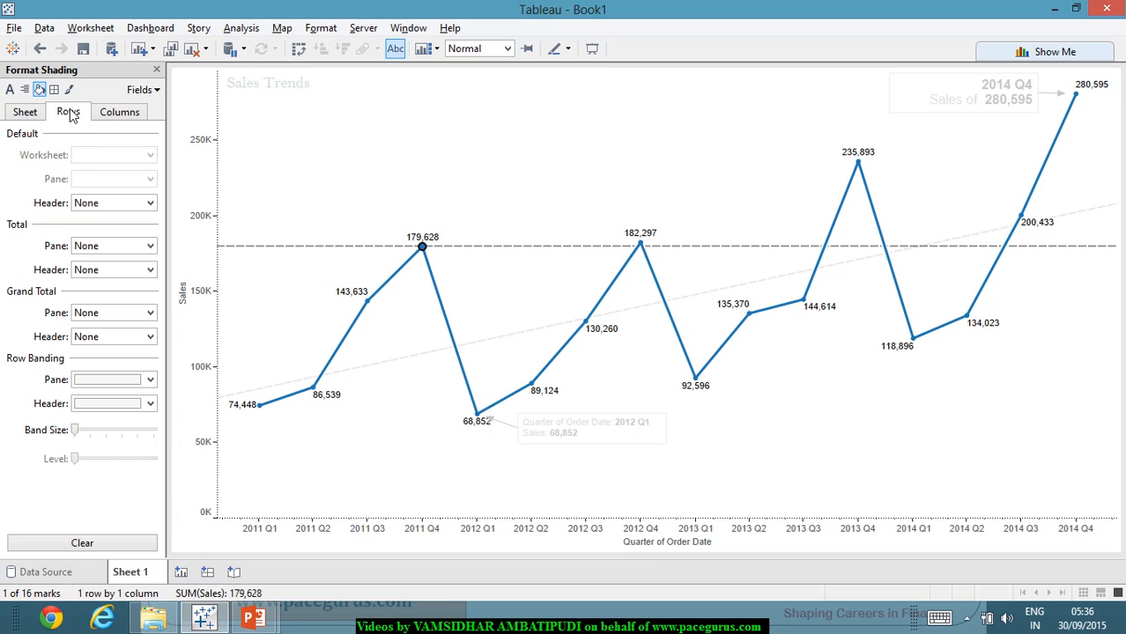
{"action": "left_click", "coordinate": [117, 122]}
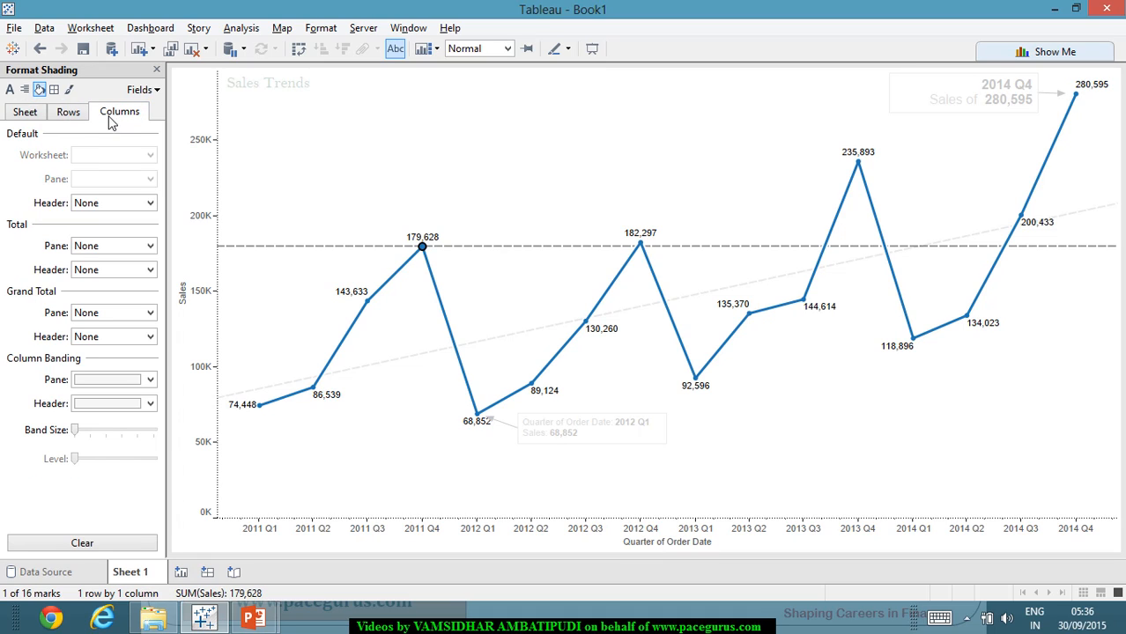
Show the line formatting settings for the columns and clear the mark selection in the chart.
{"action": "left_click", "coordinate": [69, 90]}
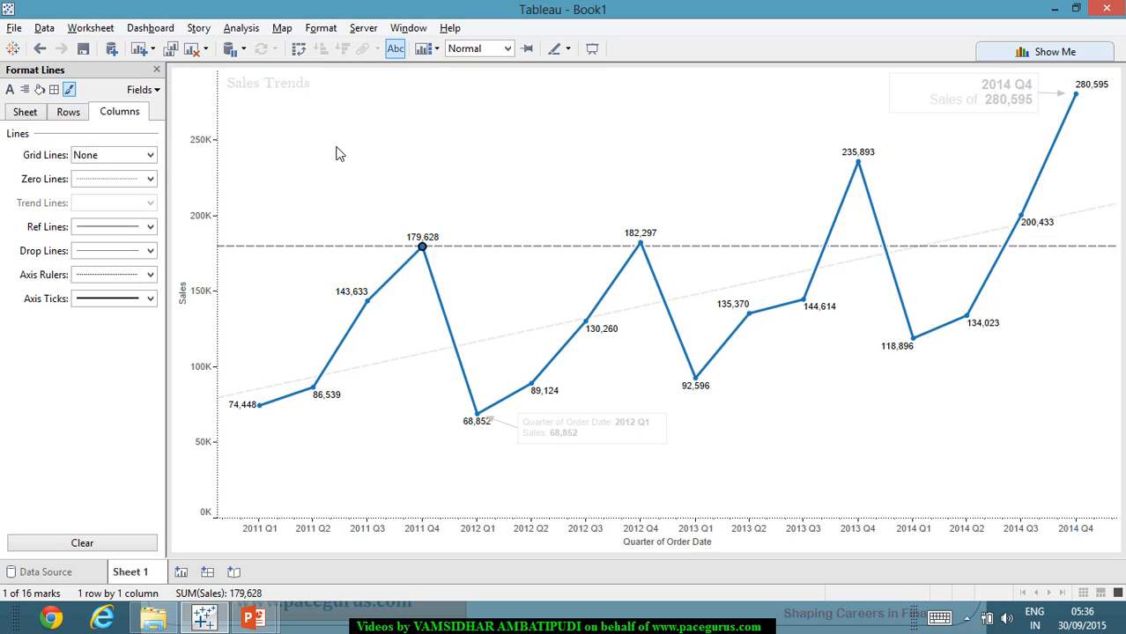
{"action": "left_click", "coordinate": [399, 149]}
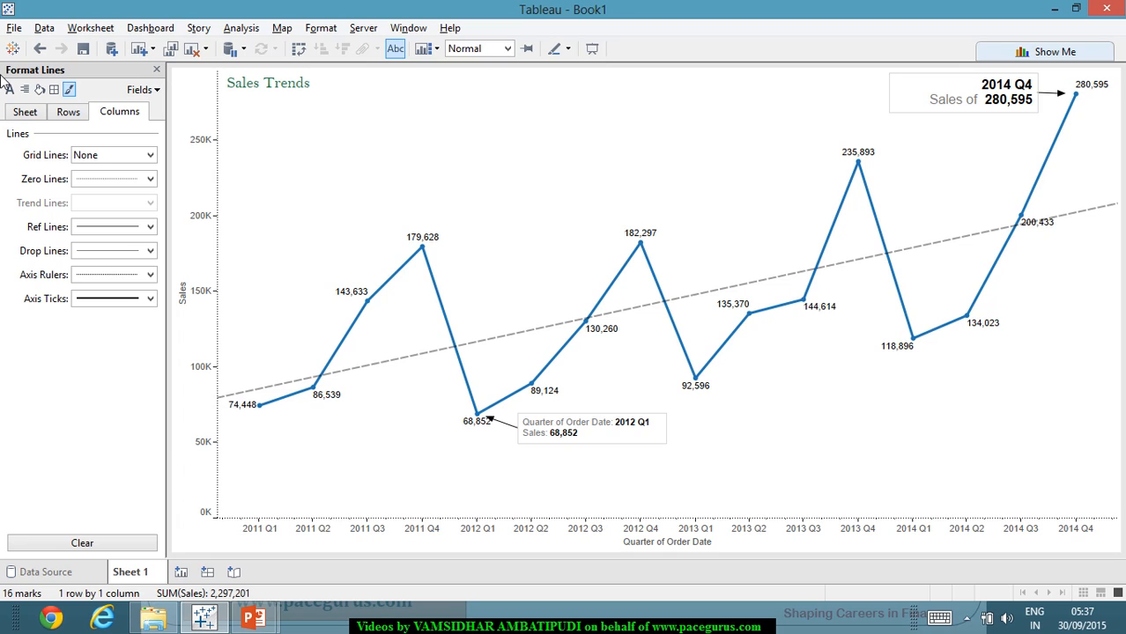
Edit the worksheet's tooltip and remove the "Quarter of Order Date:" label in front of the quarter field.
{"action": "left_click", "coordinate": [104, 30]}
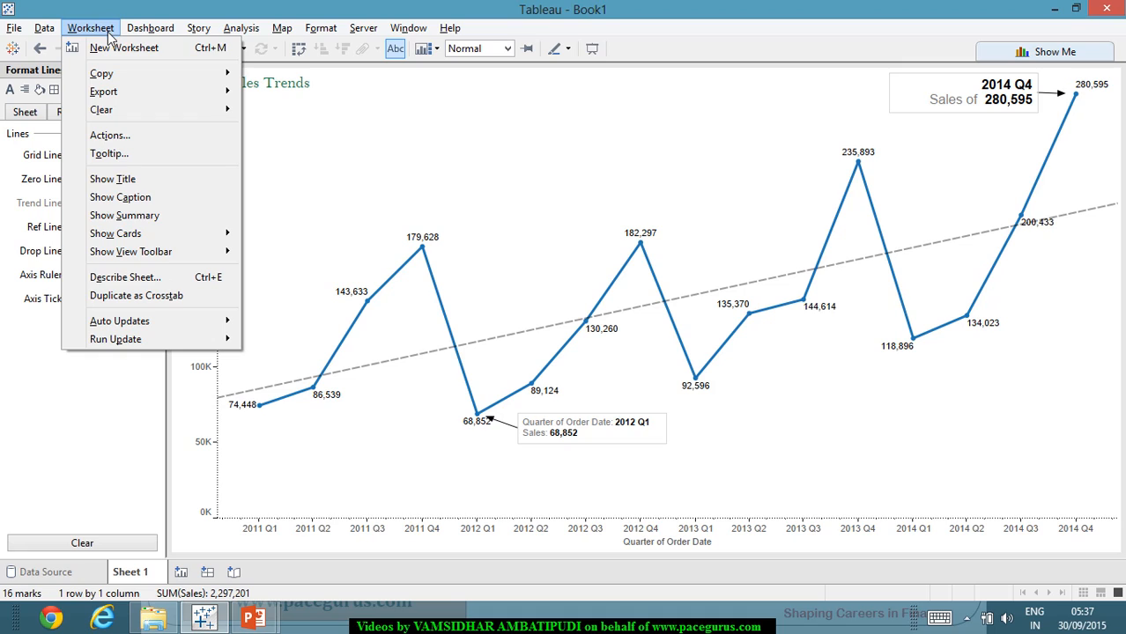
{"action": "left_click", "coordinate": [100, 155]}
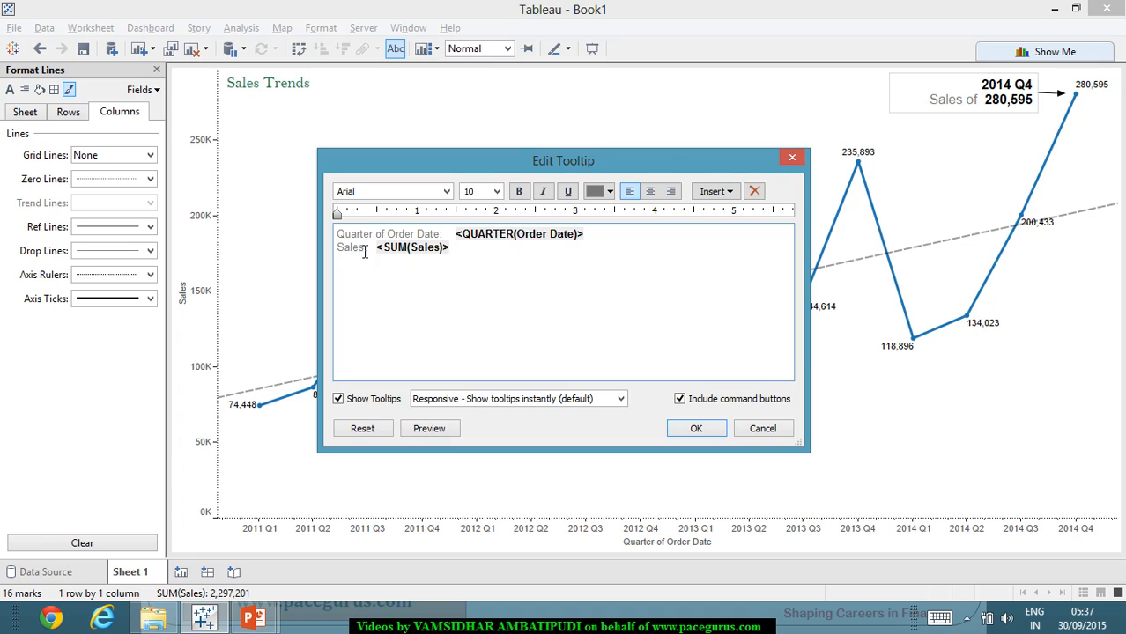
{"action": "left_click_drag", "start_coordinate": [338, 234], "coordinate": [451, 247]}
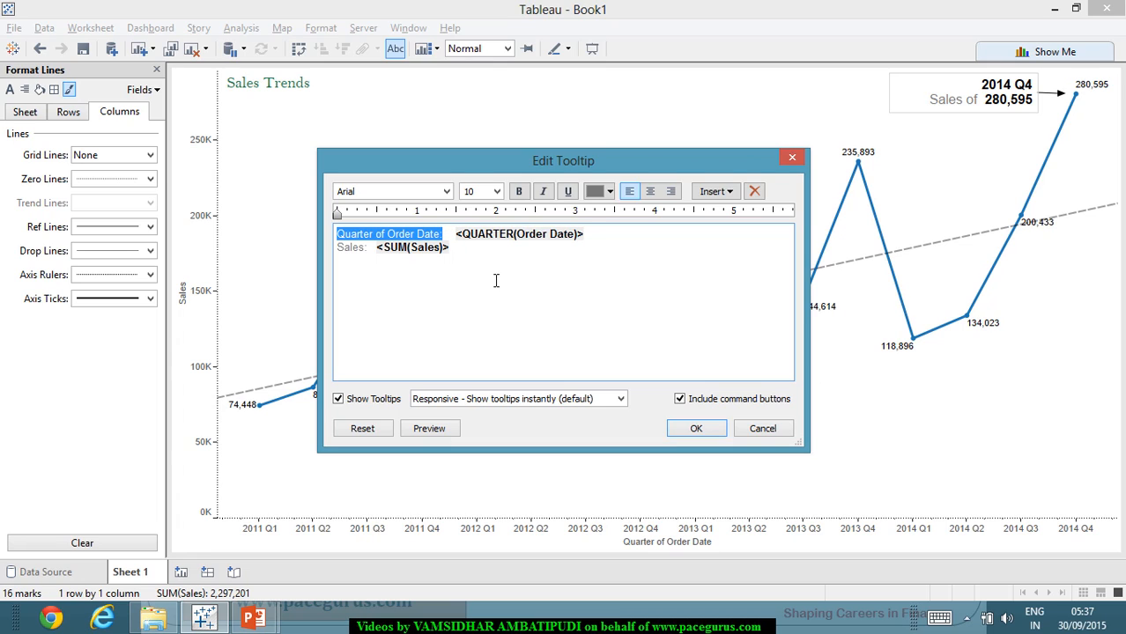
{"action": "key", "text": "Delete"}
{"action": "key", "text": "Delete"}
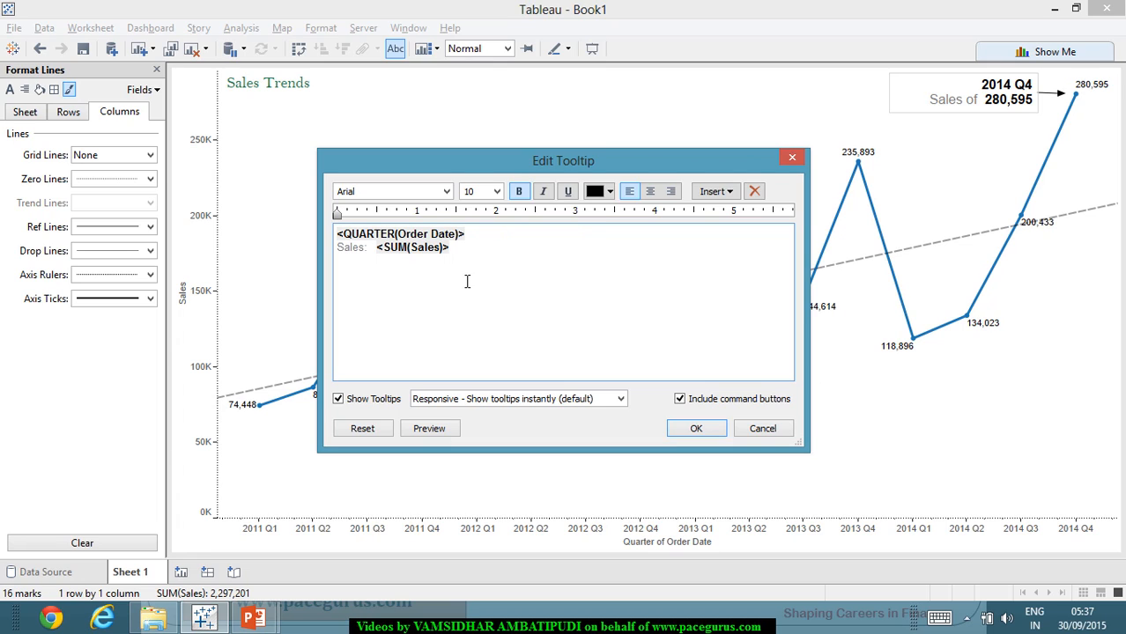
Change the tooltip's "Sales:" label to "Sales of" and close the gap before the SUM(Sales) field.
{"action": "left_click", "coordinate": [377, 254]}
{"action": "left_click", "coordinate": [369, 254]}
{"action": "key", "text": "BackSpace"}
{"action": "type", "text": "of"}
{"action": "key", "text": "Tab"}
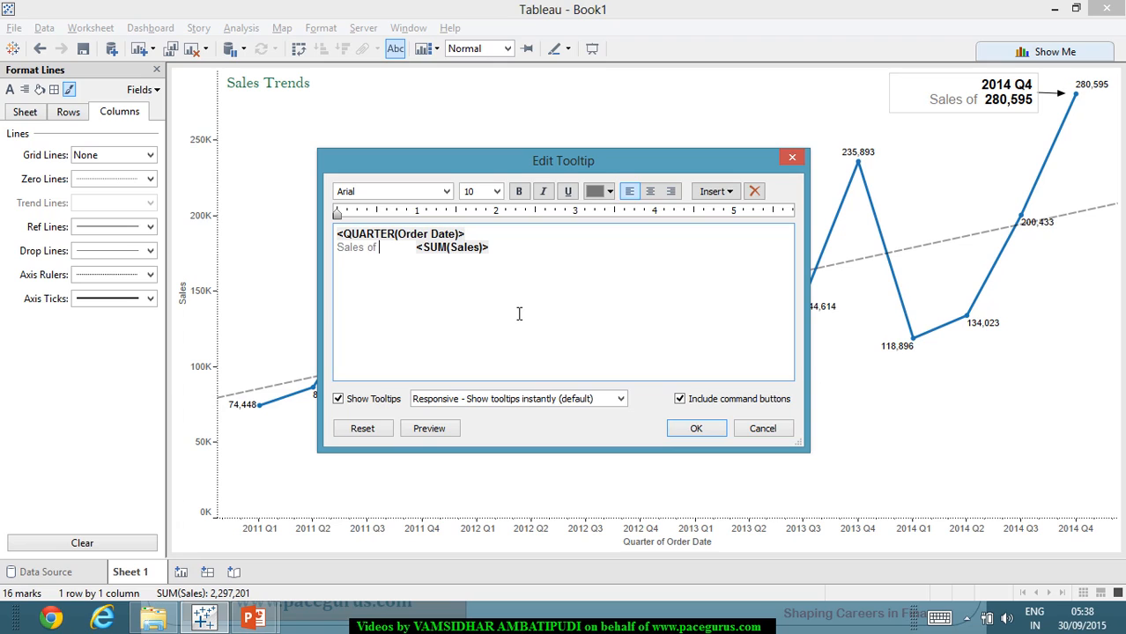
{"action": "key", "text": "BackSpace"}
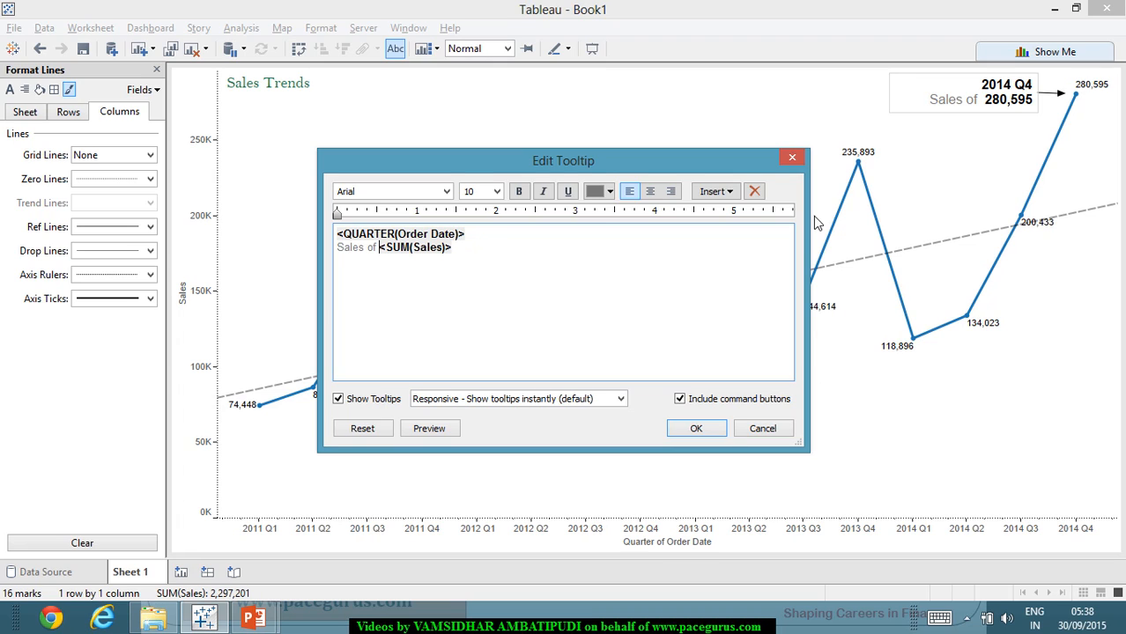
Review the fields that can be inserted into the tooltip without adding one.
{"action": "left_click", "coordinate": [731, 192]}
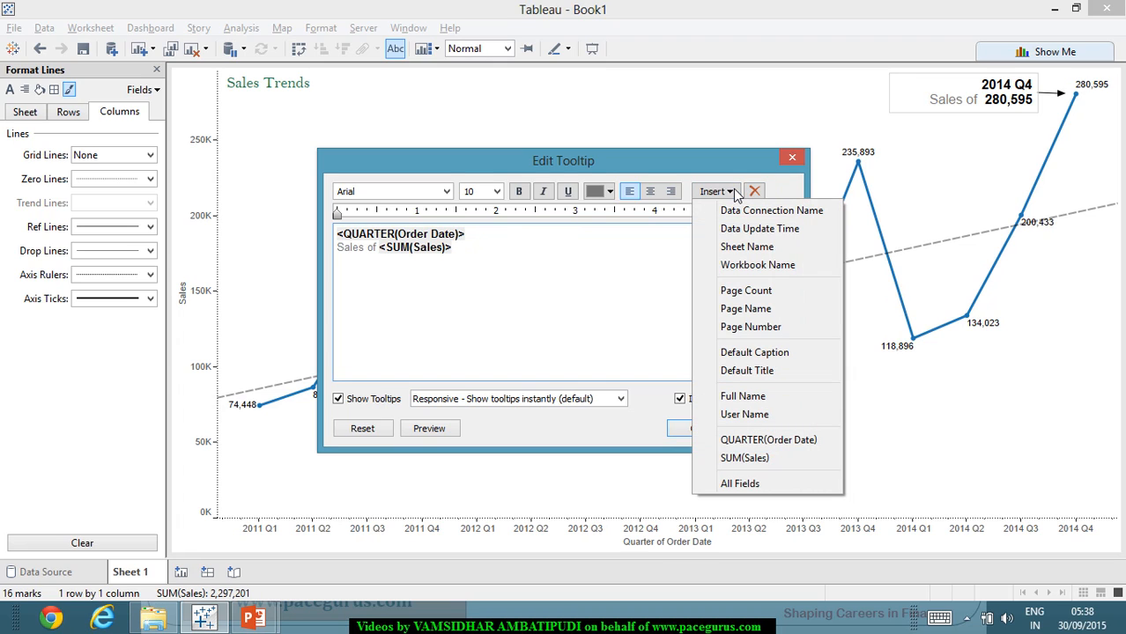
{"action": "left_click", "coordinate": [735, 193]}
{"action": "left_click", "coordinate": [489, 309]}
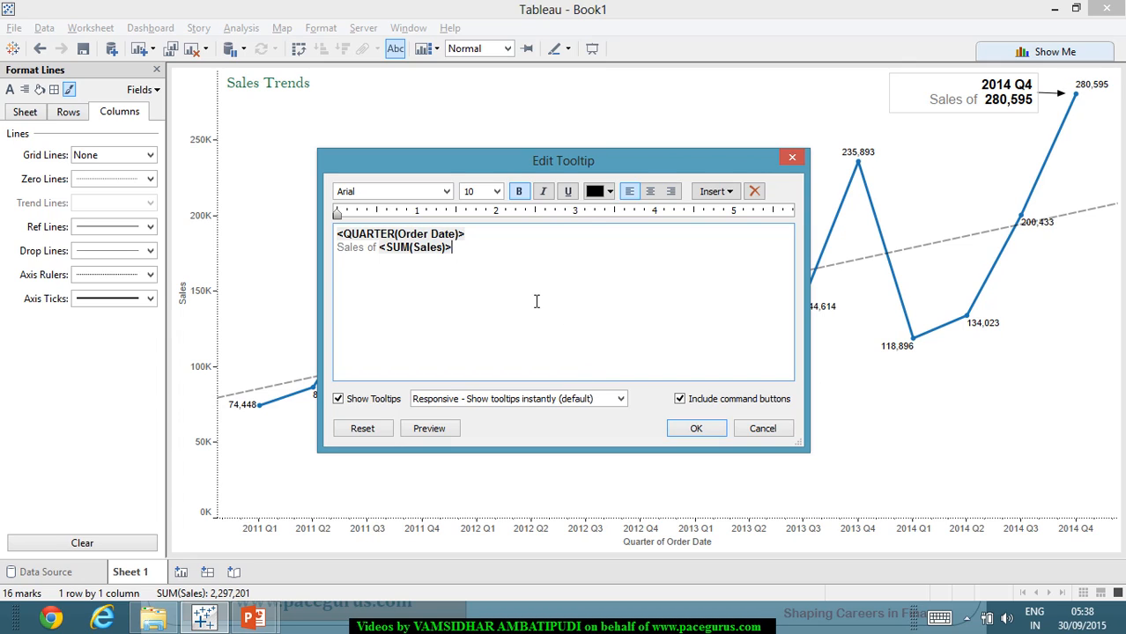
Exclude the command buttons from the tooltip, preview it and apply the tooltip changes.
{"action": "left_click", "coordinate": [679, 401]}
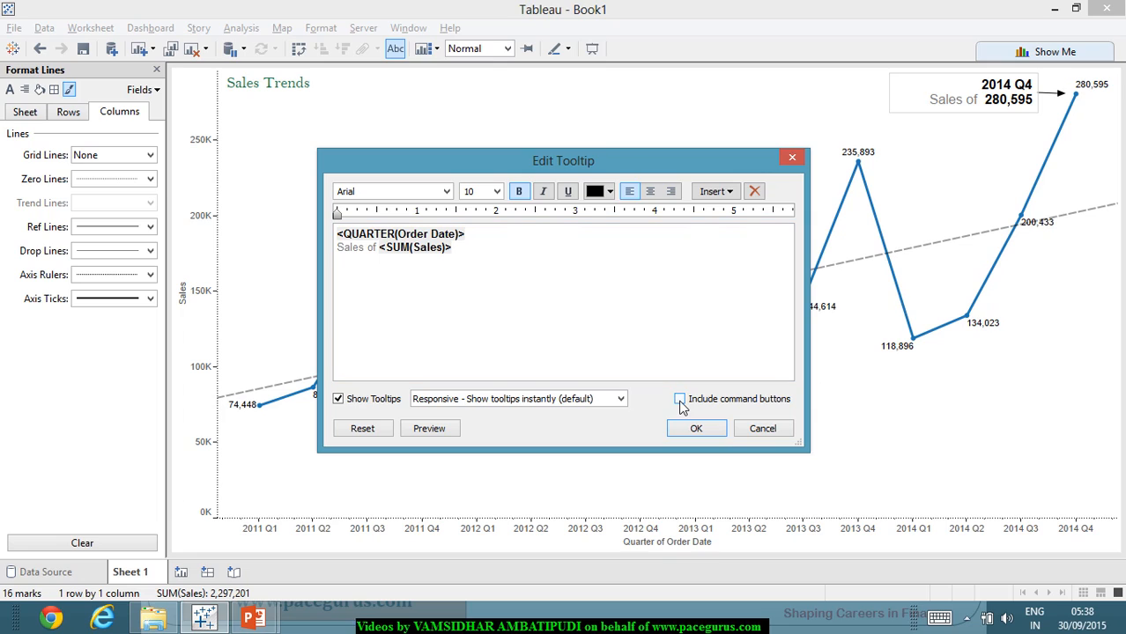
{"action": "left_click", "coordinate": [622, 400]}
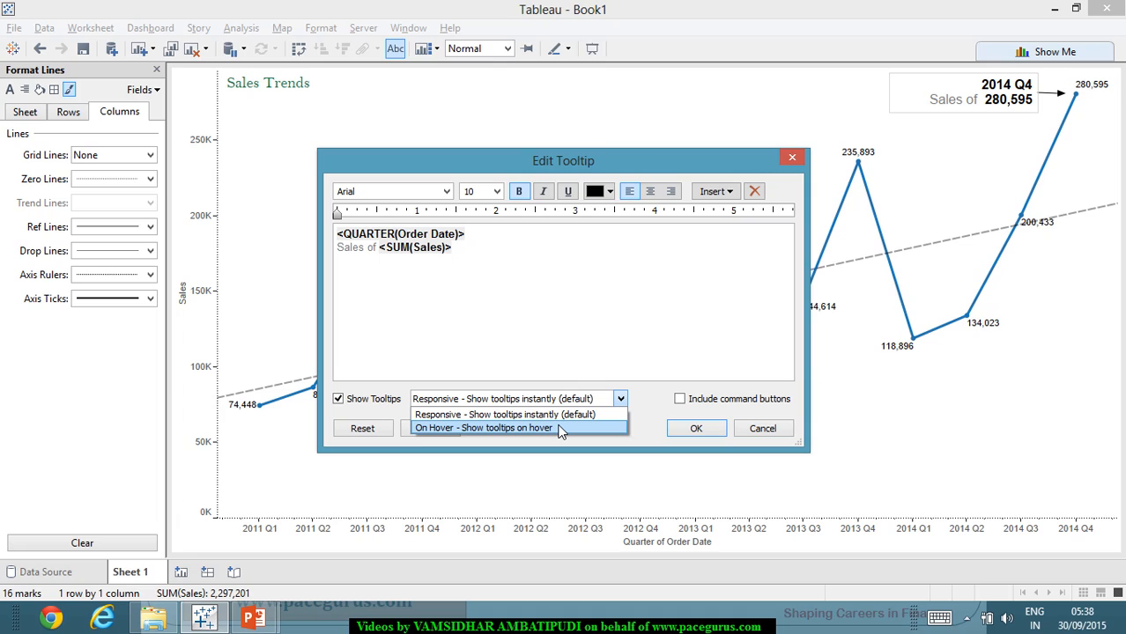
{"action": "left_click", "coordinate": [608, 344]}
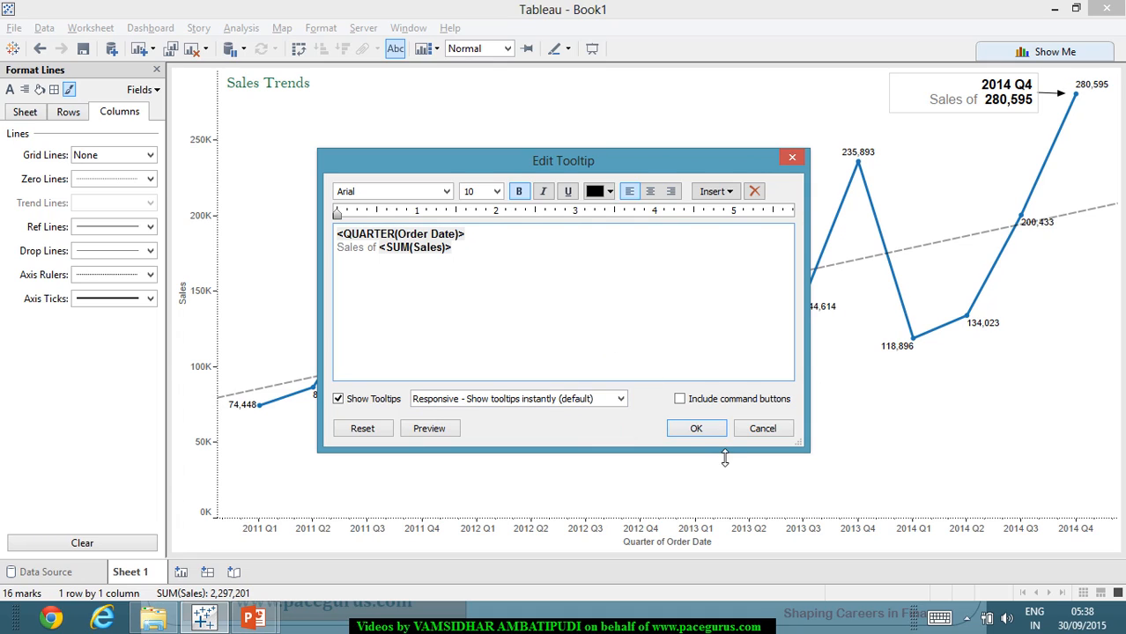
{"action": "left_click", "coordinate": [429, 428]}
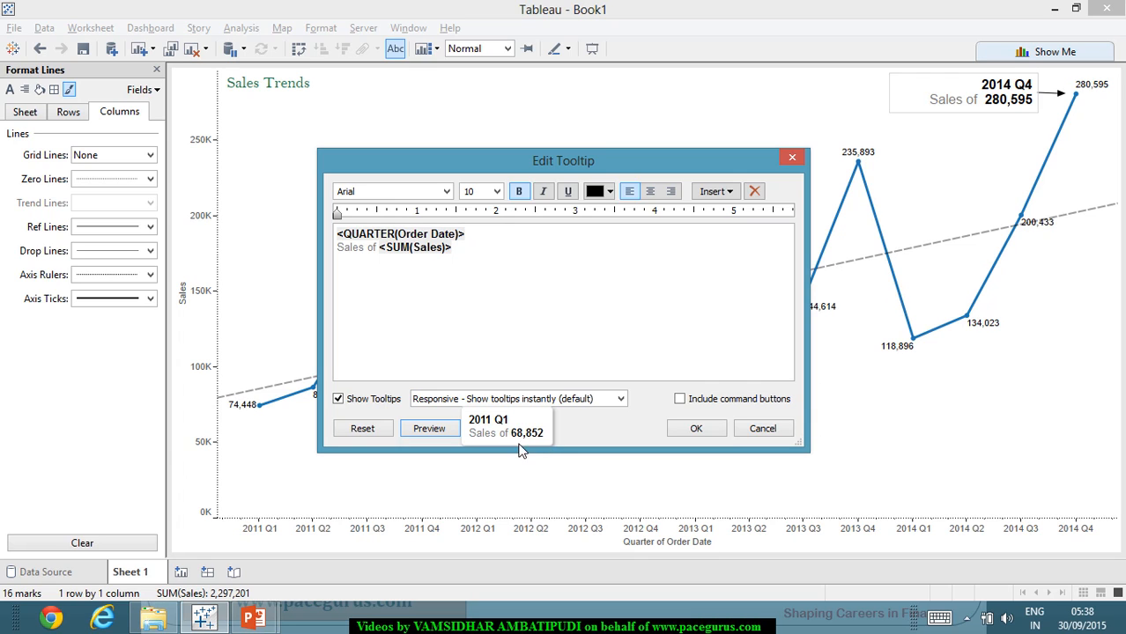
{"action": "left_click", "coordinate": [696, 428]}
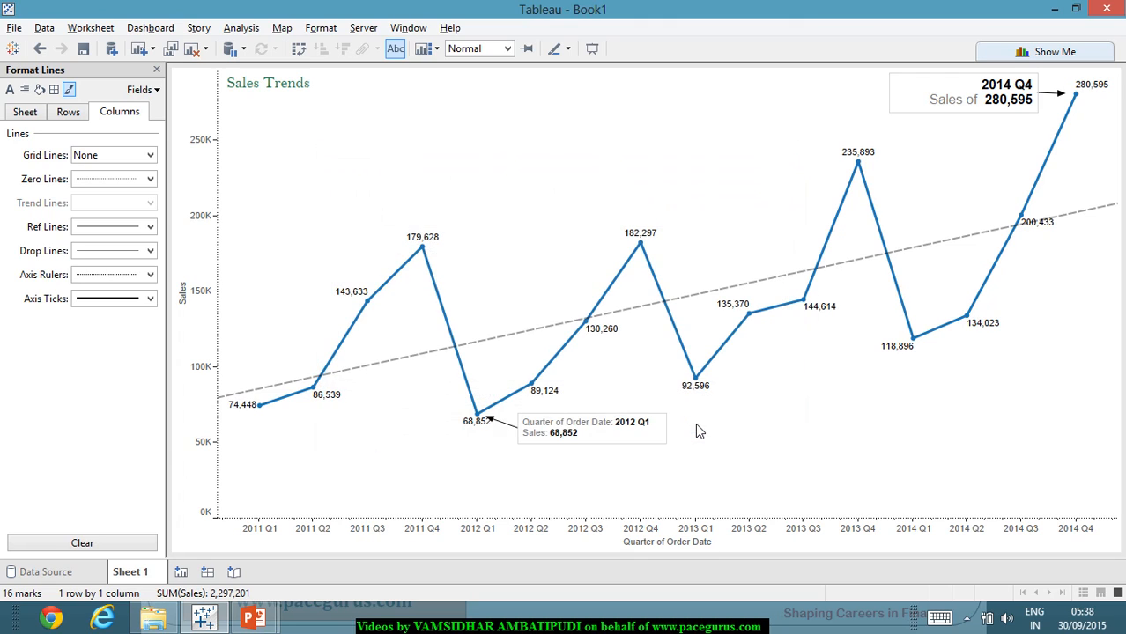
Check the customised tooltip on the 2012 Q4, 2013 Q3 and 2014 Q1 marks.
{"action": "mouse_move", "coordinate": [652, 250]}
{"action": "mouse_move", "coordinate": [818, 307]}
{"action": "mouse_move", "coordinate": [906, 357]}
{"action": "key", "text": "alt+Tab"}
{"action": "key", "text": "alt+Tab"}
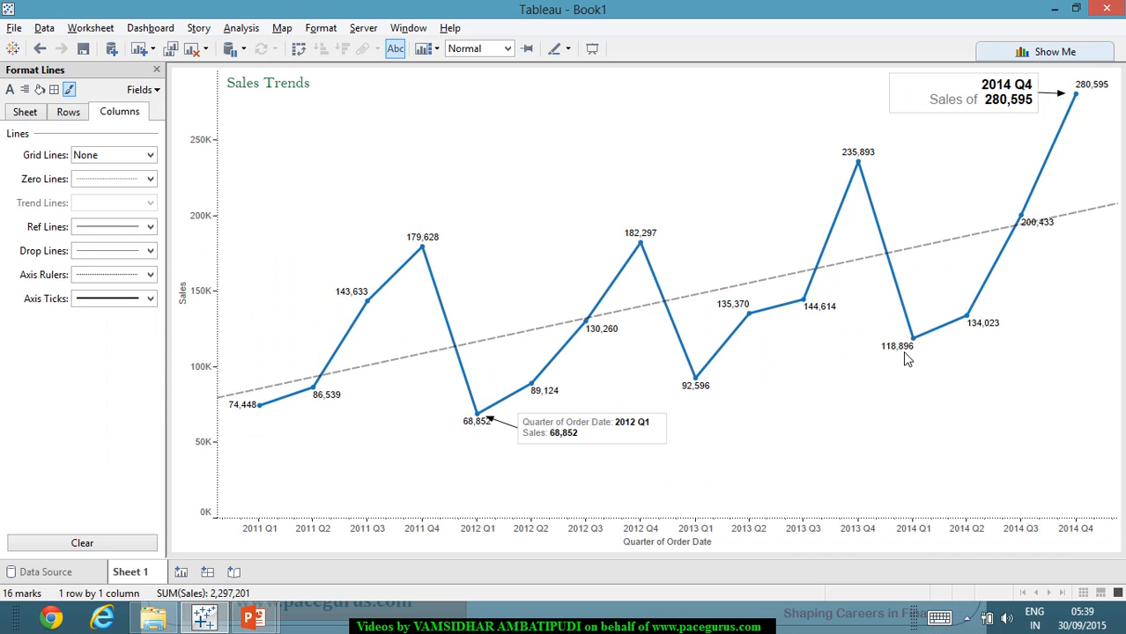